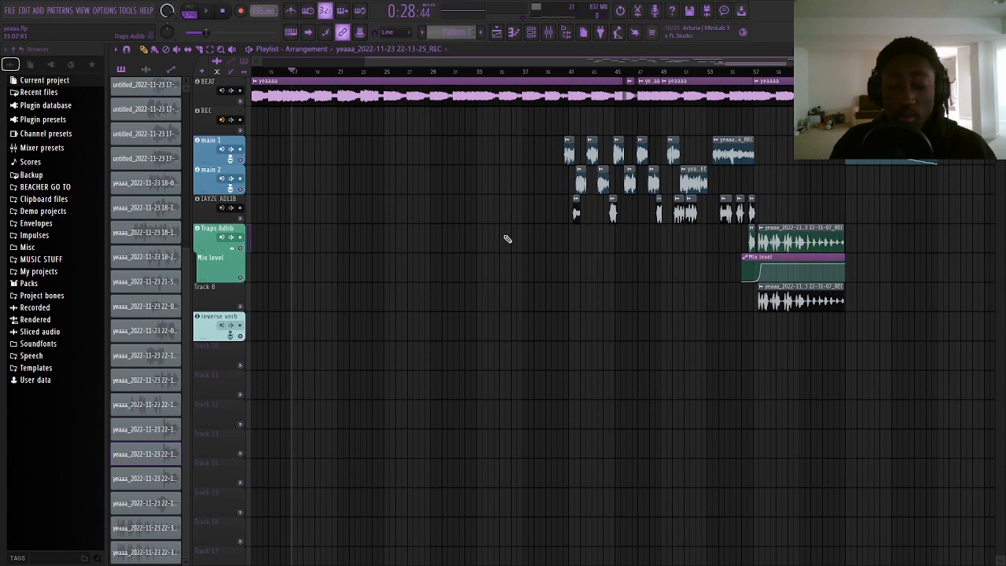
- Examine the layout of the beat and vocal clips across the arrangement
scroll(594, 116, up, 5)
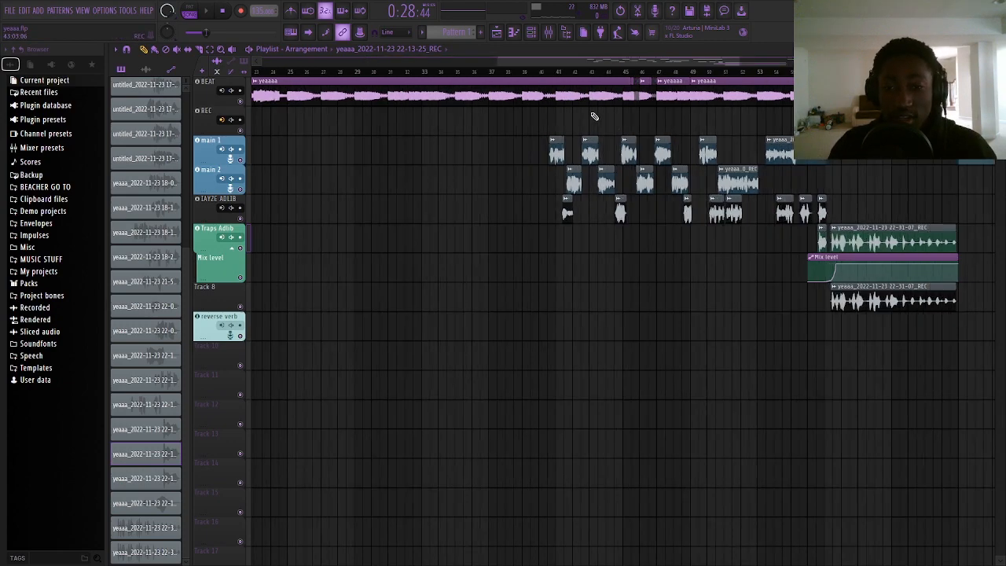
scroll(519, 130, down, 5)
scroll(503, 197, down, 2)
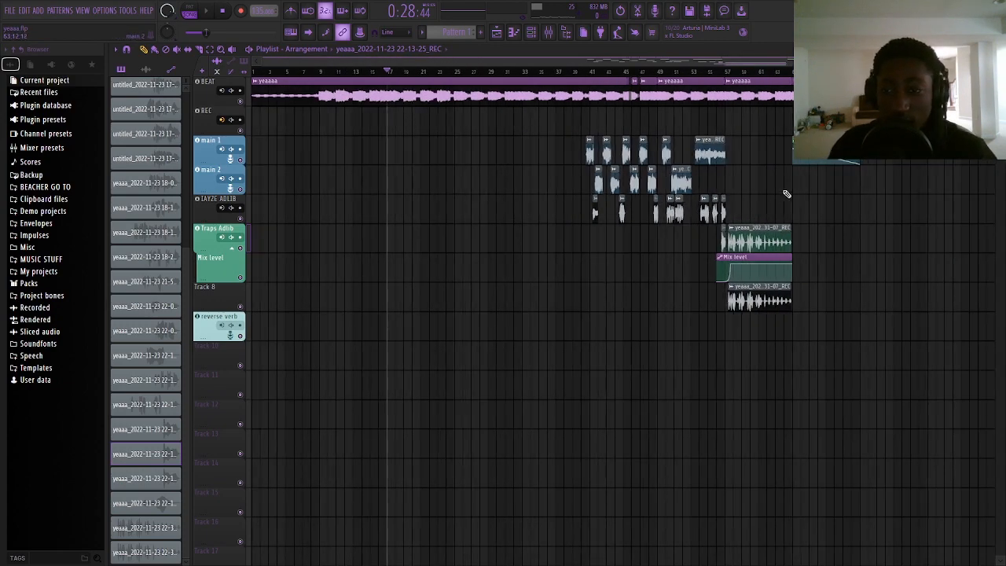
scroll(785, 193, up, 3)
scroll(666, 153, down, 4)
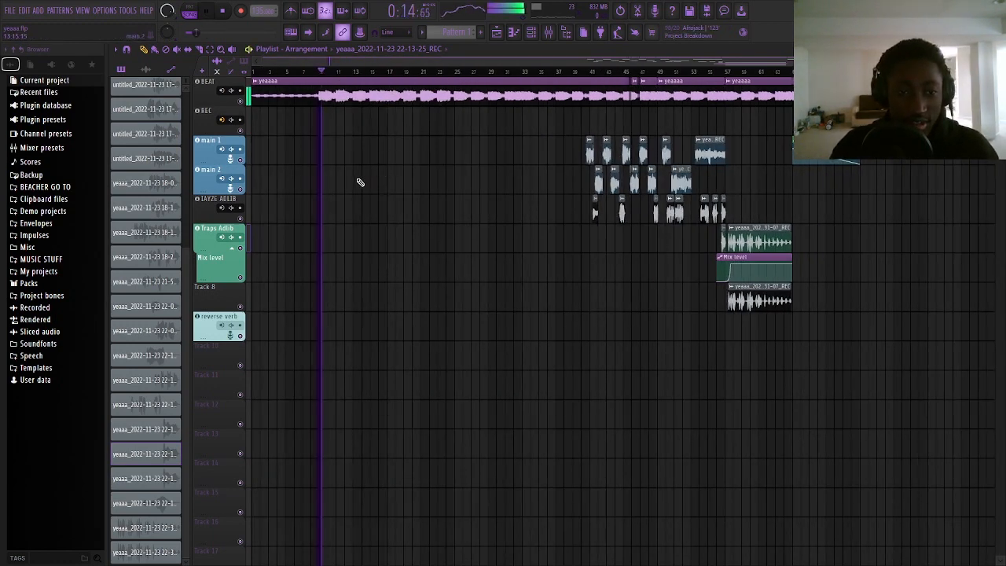
scroll(353, 182, up, 3)
scroll(340, 182, down, 2)
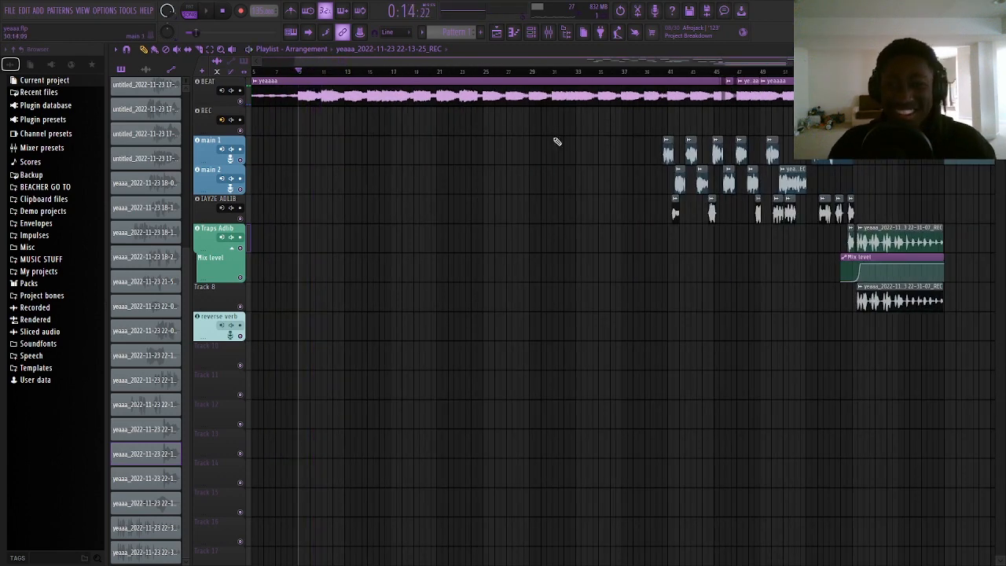
scroll(449, 151, down, 1)
scroll(763, 150, up, 3)
scroll(743, 146, down, 2)
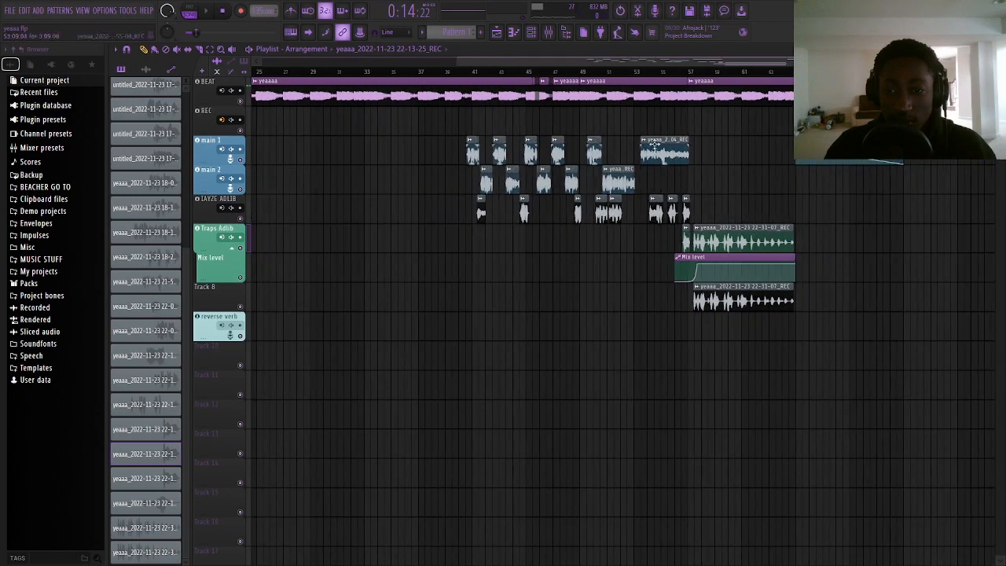
- Select the main vocal and ad-lib clips together with the Mix level automation from about bar 41 to 64
drag(470, 107, 784, 346)
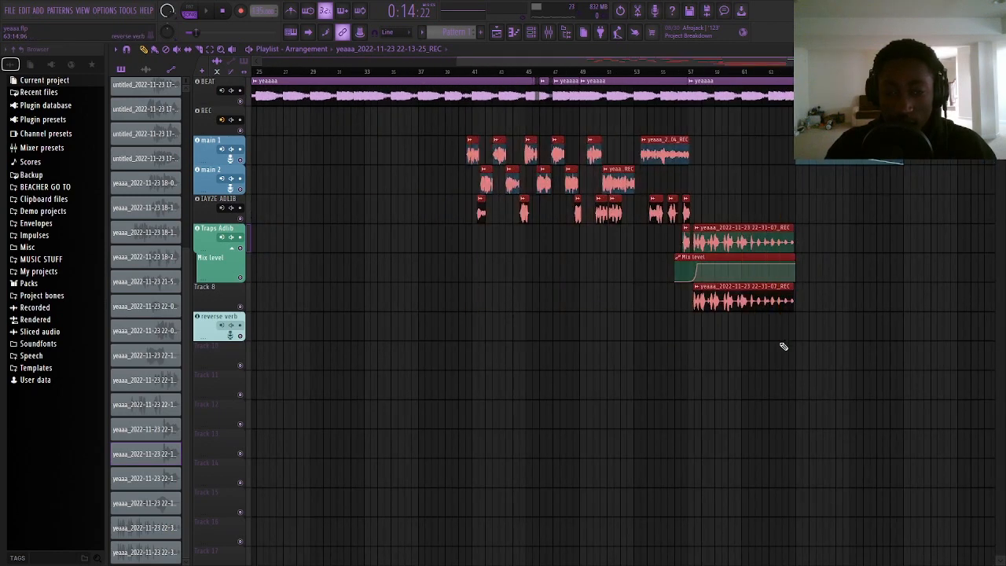
scroll(495, 160, down, 2)
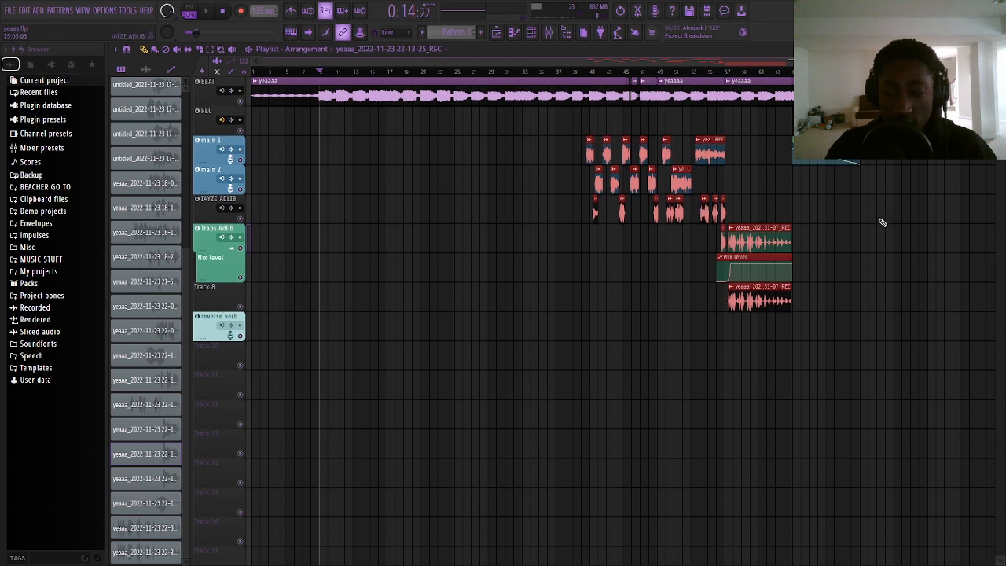
scroll(398, 108, up, 2)
scroll(344, 121, down, 2)
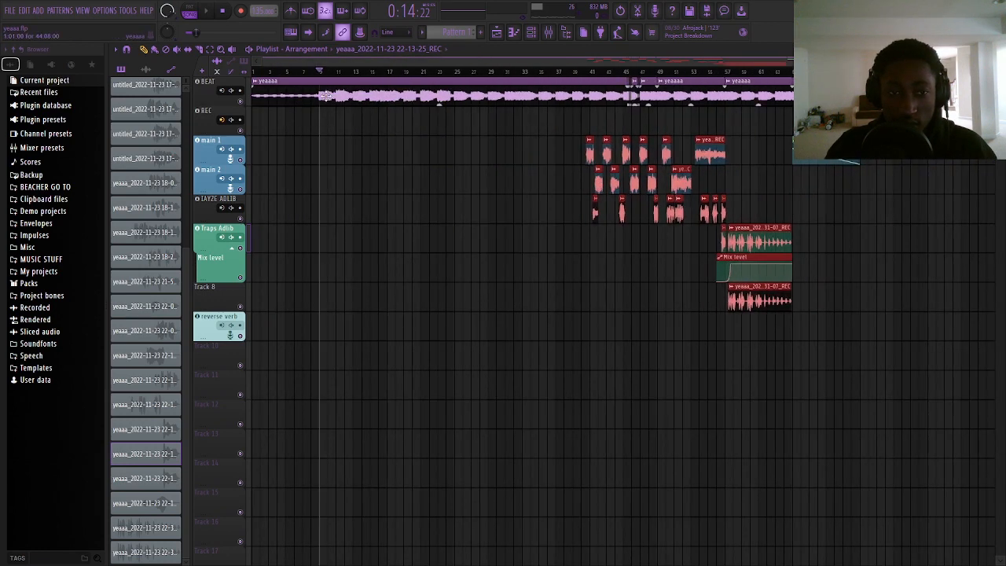
- Select the first beat clip and check where it leads into the first vocal clips around bar 40
drag(325, 95, 441, 134)
scroll(645, 169, up, 3)
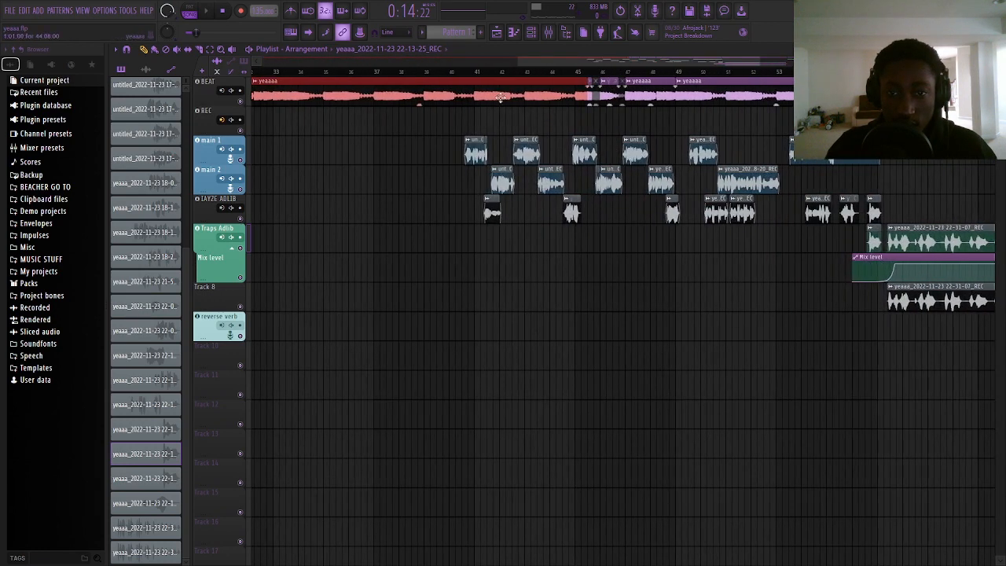
drag(429, 184, 441, 200)
scroll(577, 101, down, 3)
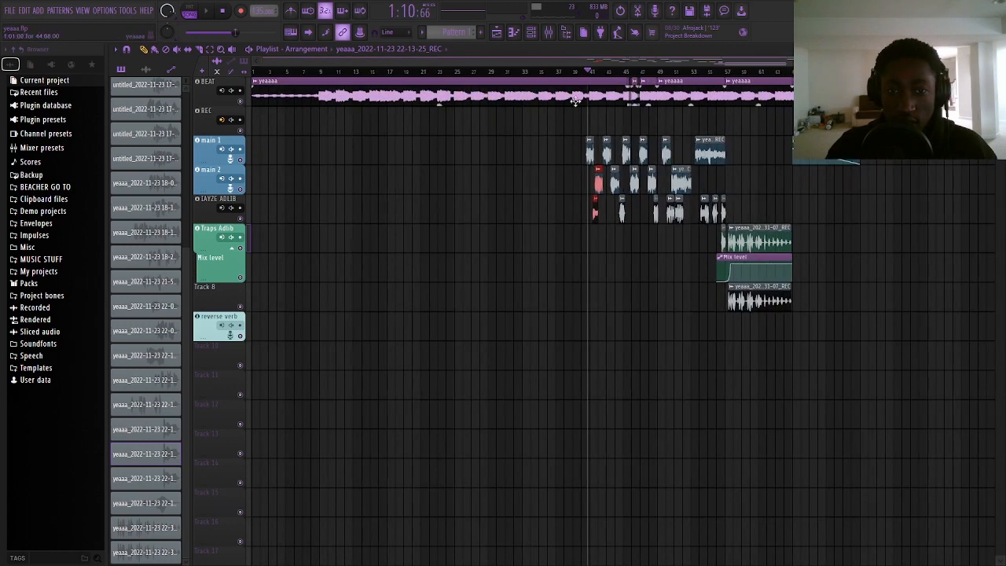
drag(358, 107, 468, 111)
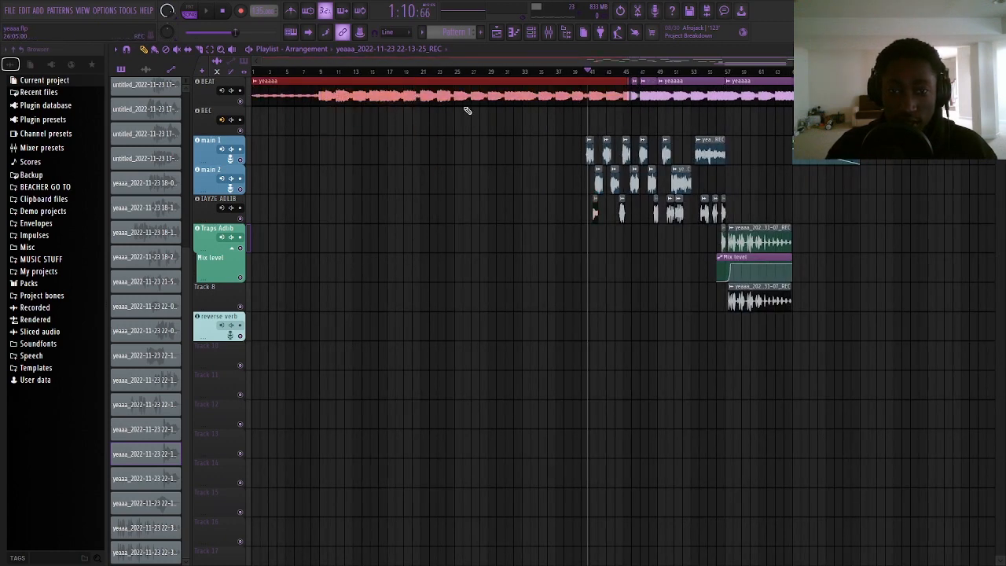
- Select the beat and vocal clips up to bar 57, then the beat, ad-lib and automation clips from bar 57 onward
drag(597, 305, 726, 77)
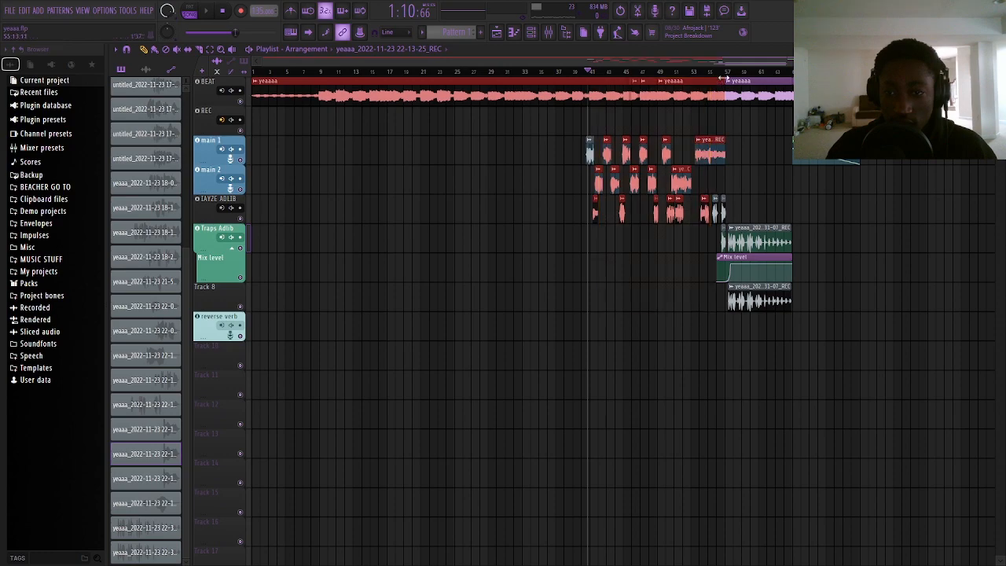
scroll(858, 390, up, 4)
scroll(830, 384, down, 3)
drag(679, 327, 769, 91)
scroll(629, 197, up, 6)
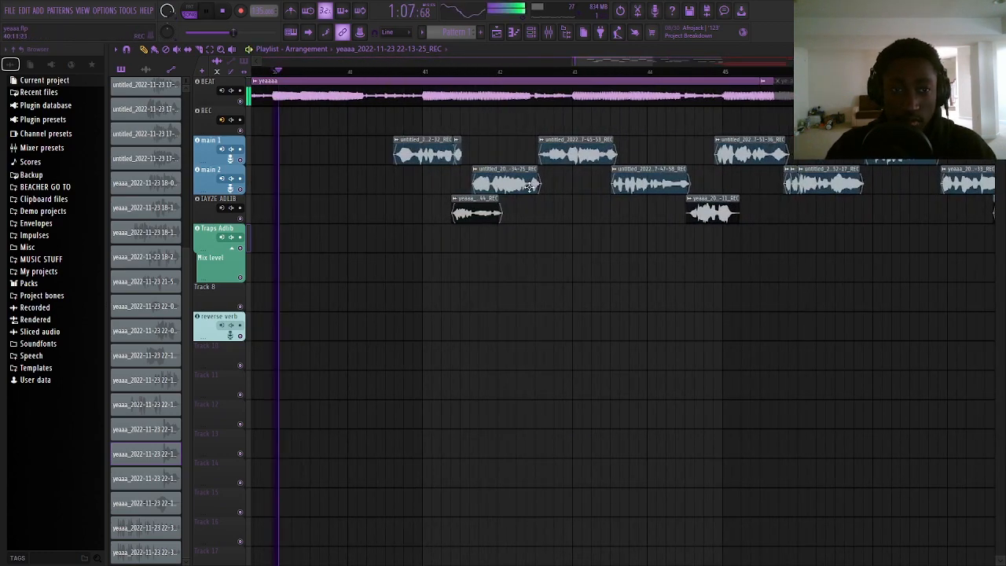
- Listen to the vocal section from about bar 39 through bar 57, following the main and ad-lib clips
scroll(433, 269, down, 3)
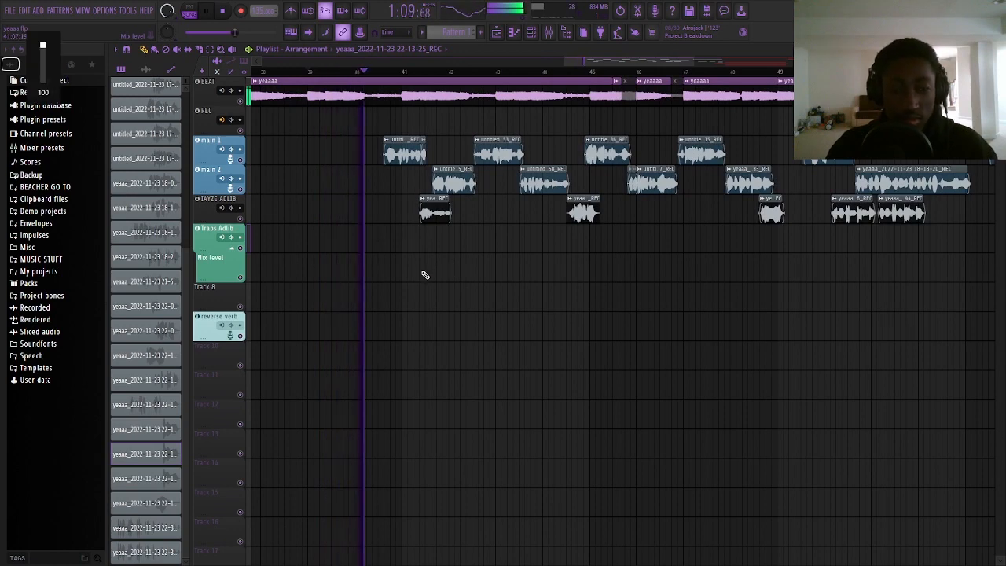
scroll(441, 278, down, 2)
scroll(458, 282, up, 3)
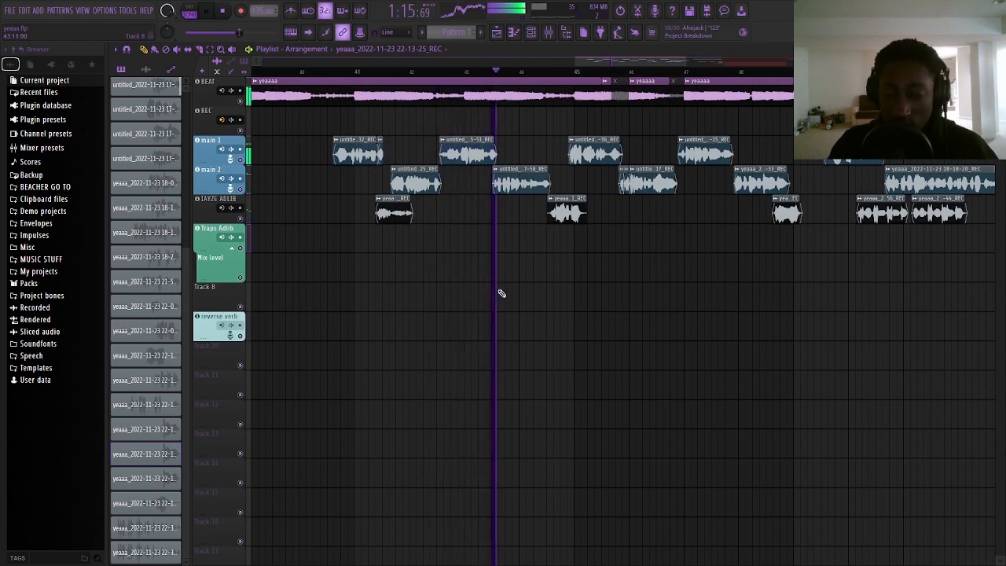
key(alt+Tab)
key(alt+Tab)
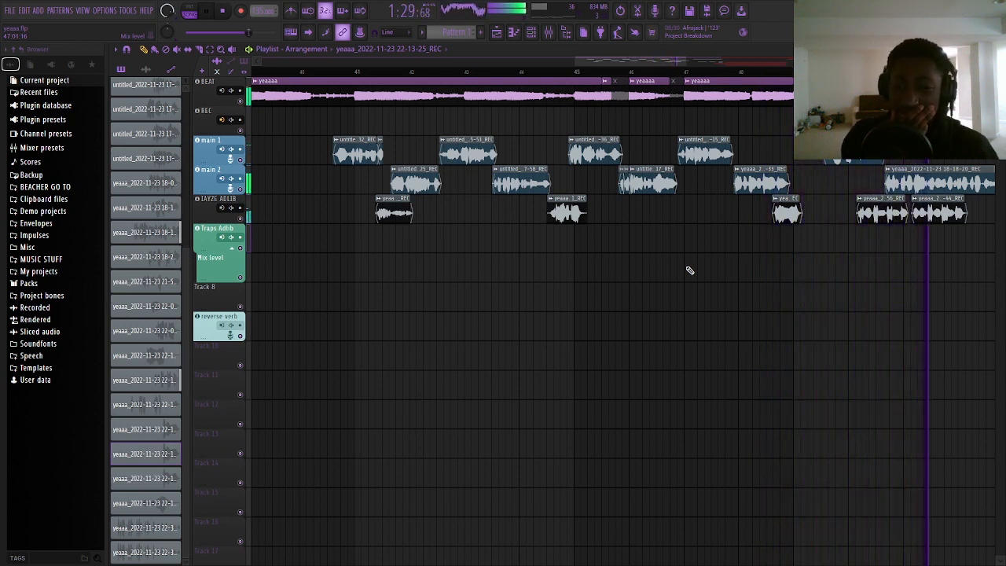
scroll(739, 228, down, 3)
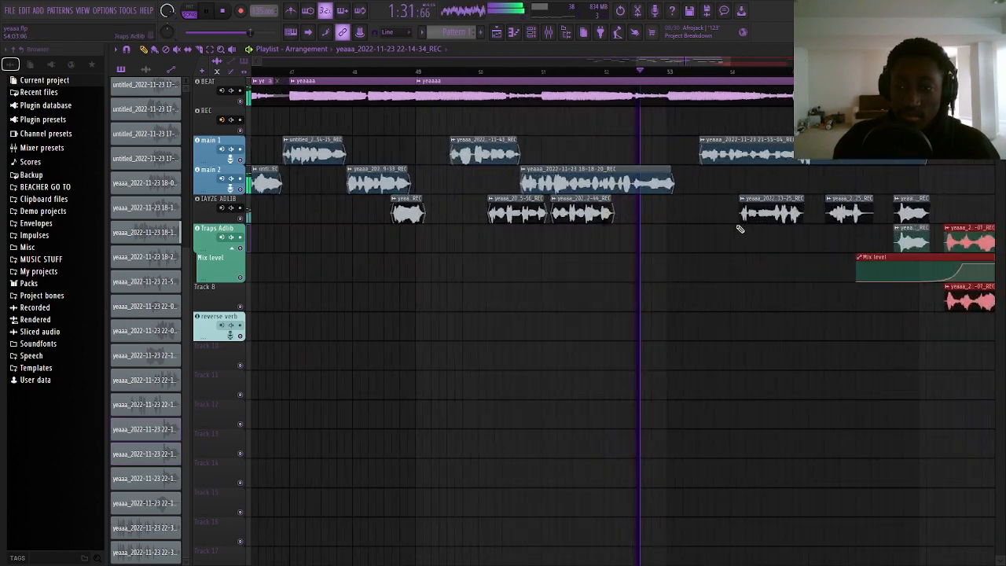
scroll(663, 238, down, 3)
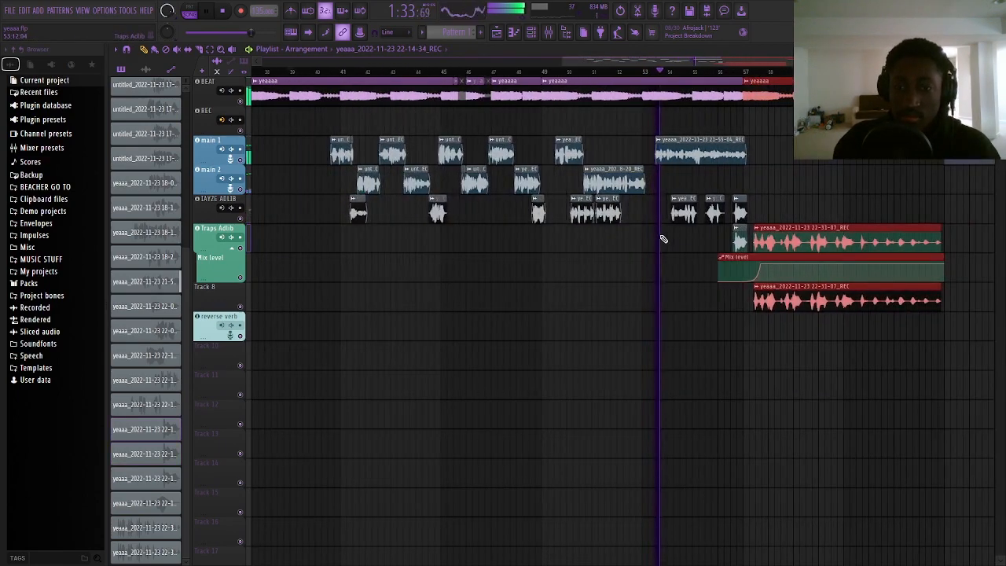
scroll(741, 275, down, 3)
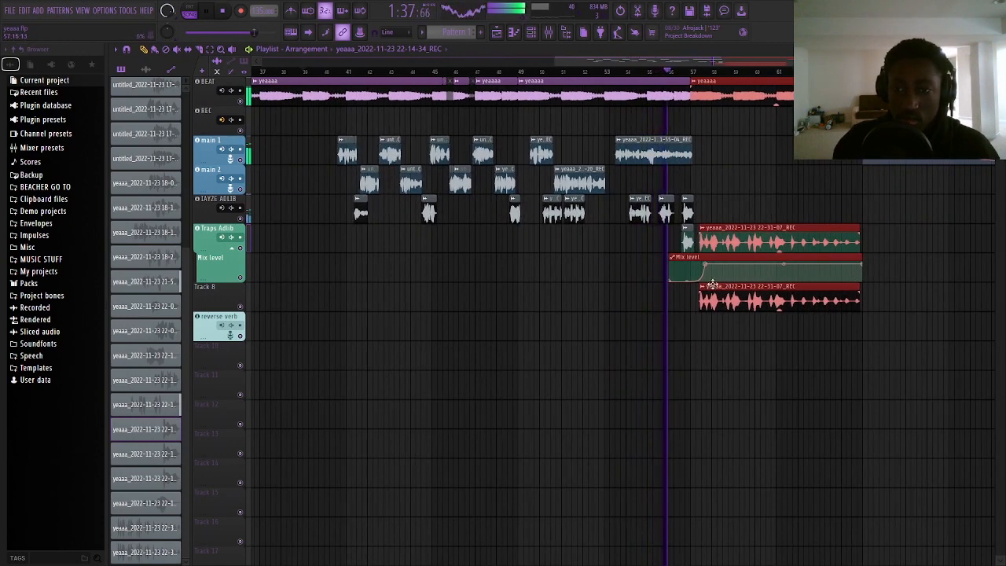
scroll(731, 314, up, 4)
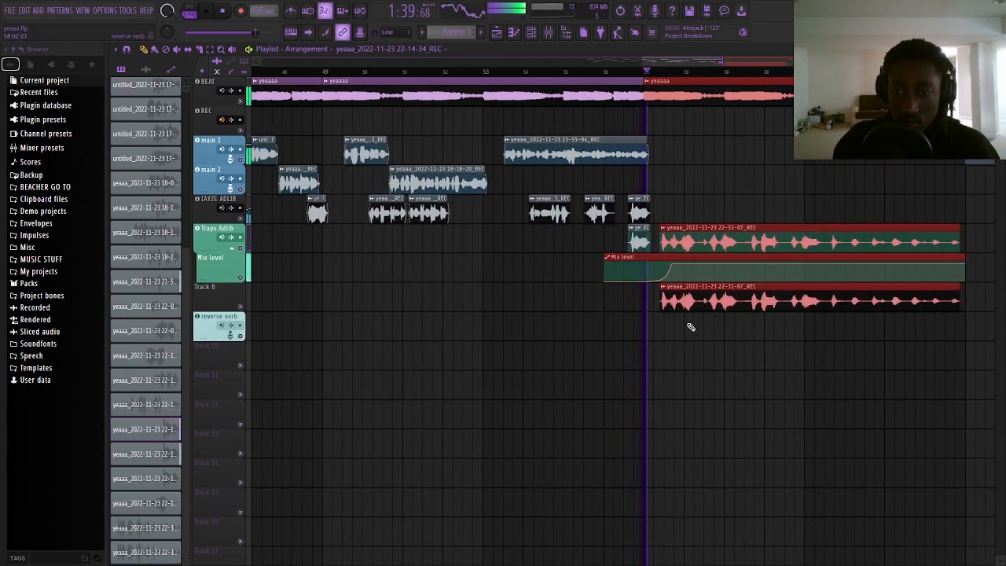
scroll(689, 329, down, 2)
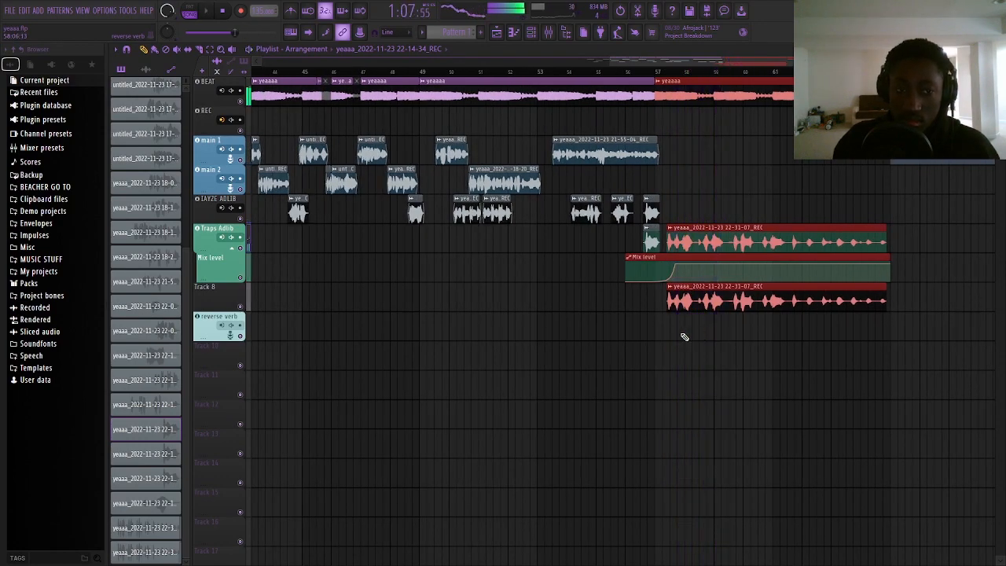
scroll(684, 336, down, 4)
scroll(543, 291, up, 5)
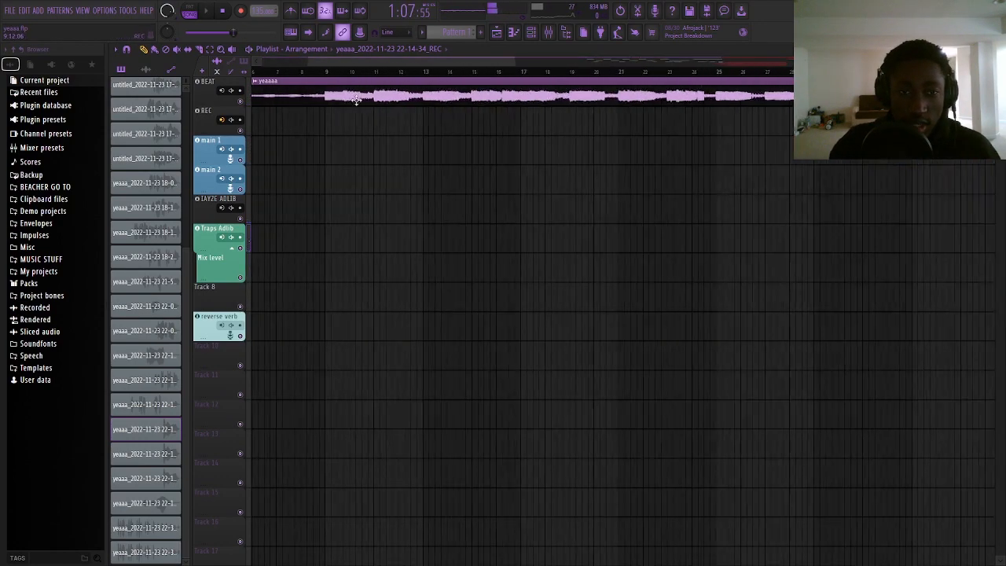
- Place the playhead at bar 9 and then bar 17 to check the beat's sections, and stop playback
click(328, 76)
scroll(327, 76, down, 5)
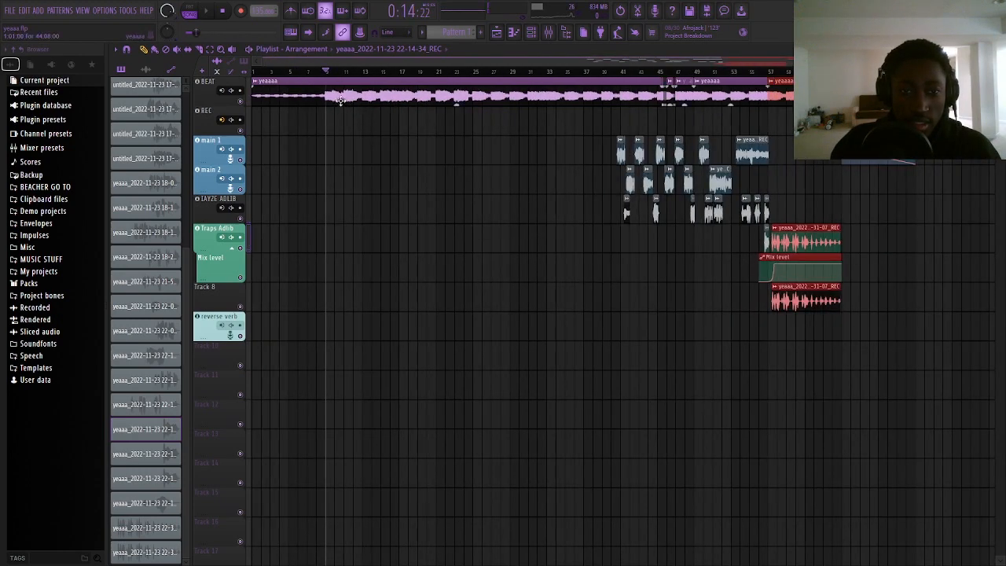
scroll(398, 100, up, 3)
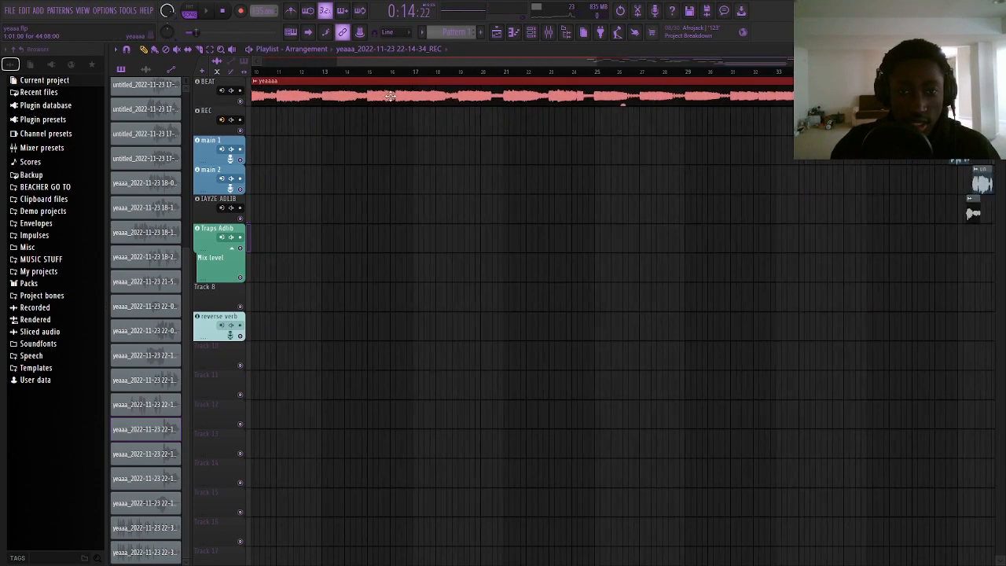
click(415, 76)
drag(440, 128, 425, 86)
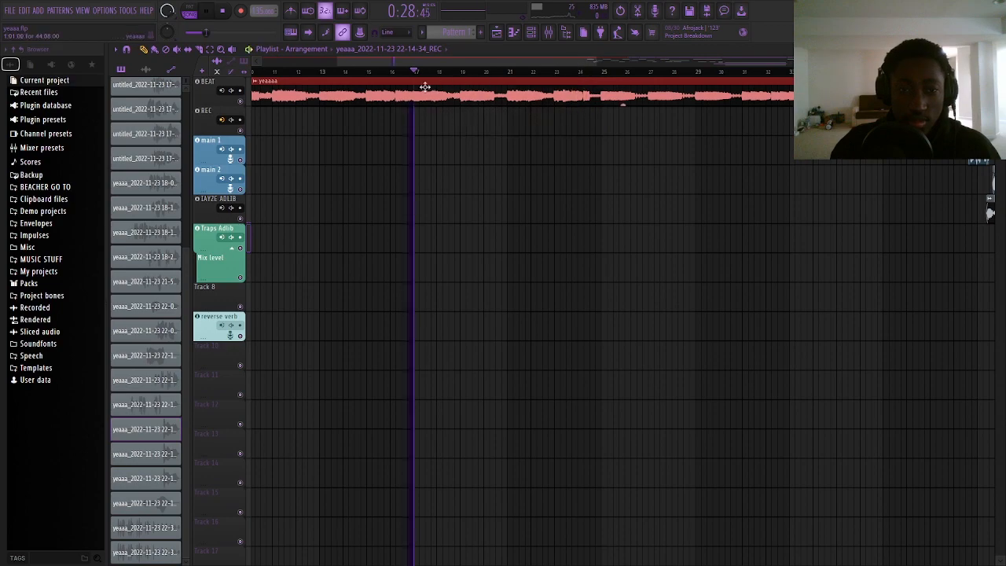
key(space)
scroll(451, 169, down, 3)
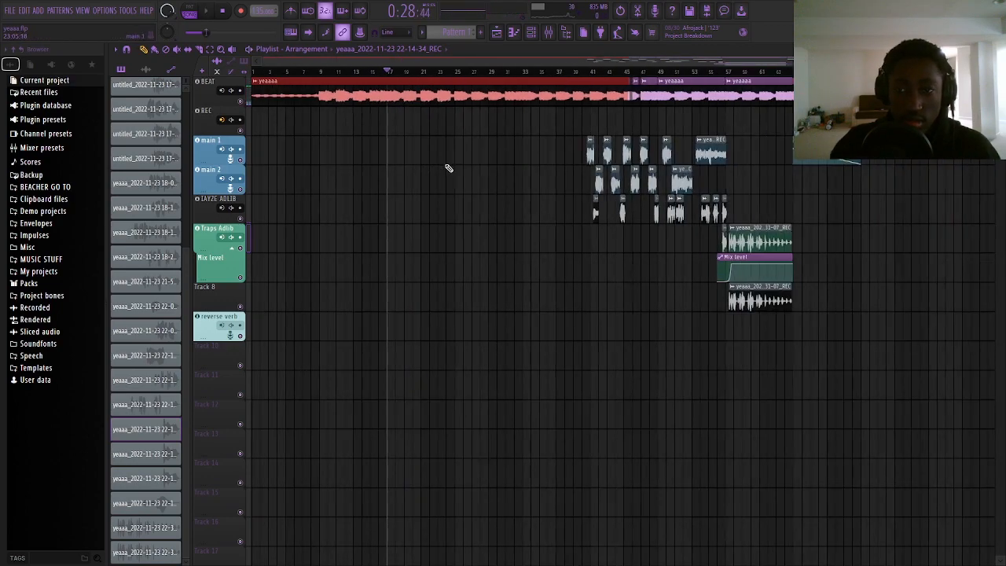
- Select the main vocal and ad-lib clips between about bars 41 and 48
scroll(710, 157, up, 3)
drag(552, 296, 595, 313)
scroll(556, 236, down, 3)
scroll(556, 236, up, 3)
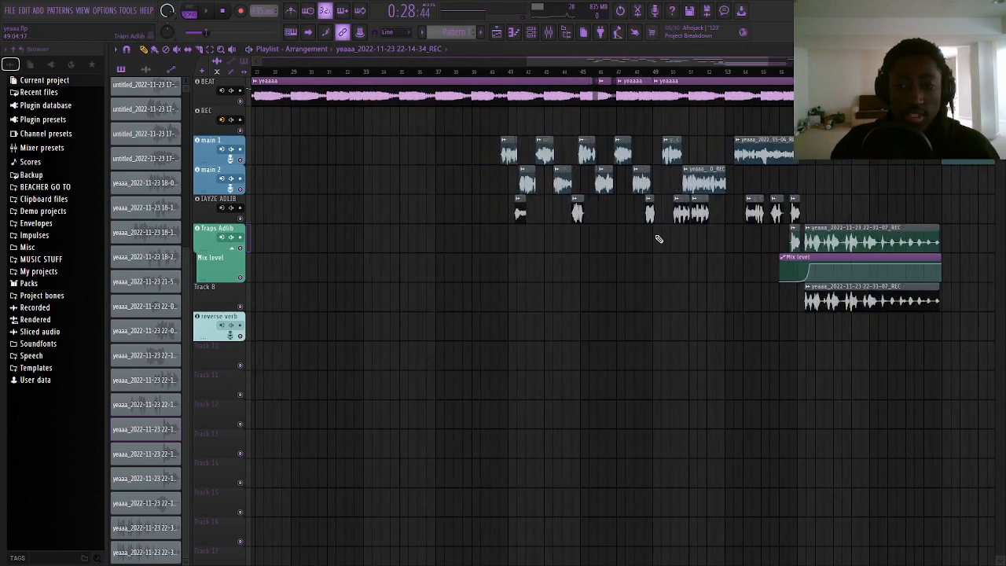
drag(632, 226, 461, 134)
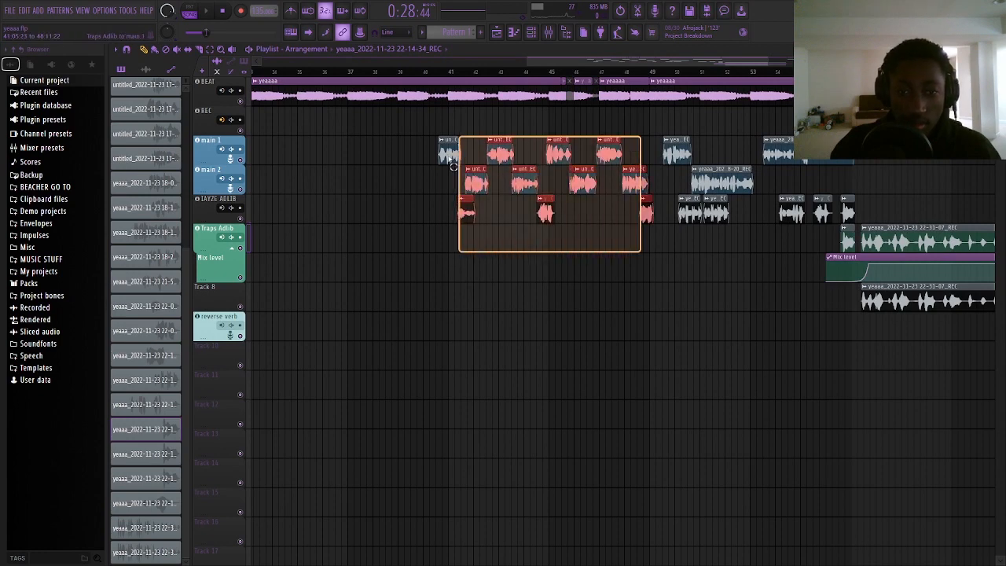
- Play the arrangement from just before bar 41 and listen to how the main vocals and ad-libs alternate
click(440, 74)
scroll(519, 240, up, 2)
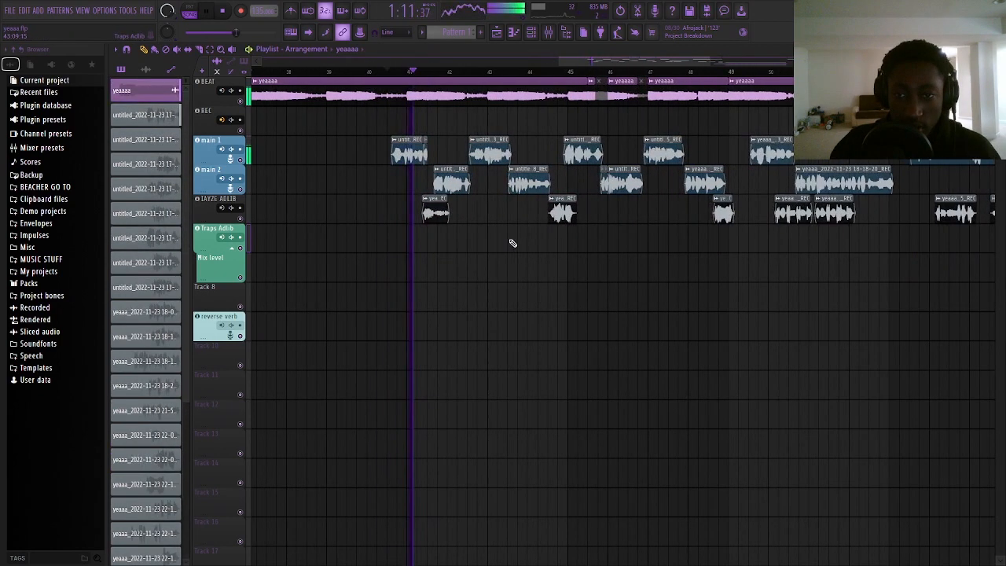
scroll(515, 240, down, 2)
scroll(513, 241, up, 2)
scroll(513, 241, down, 2)
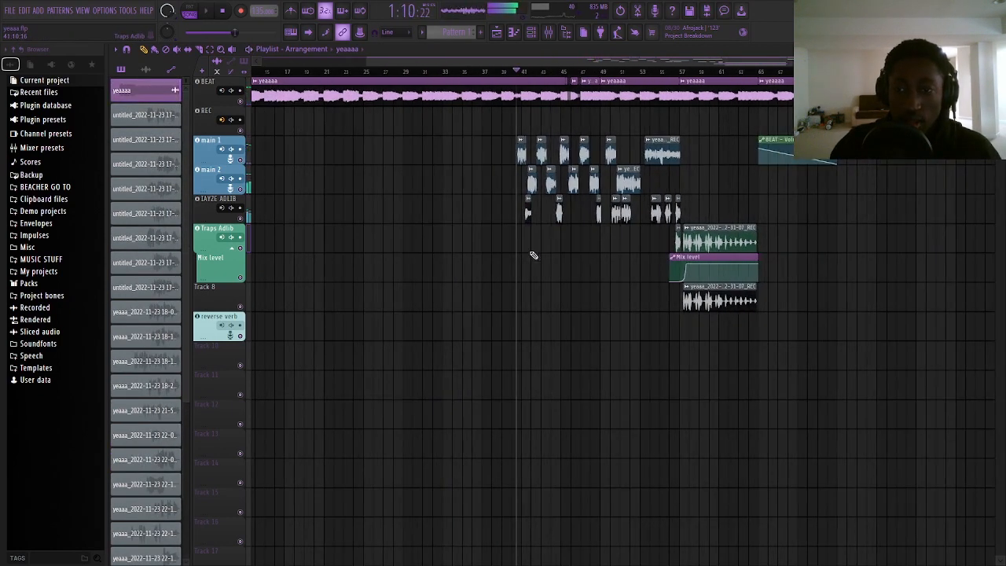
scroll(533, 254, up, 3)
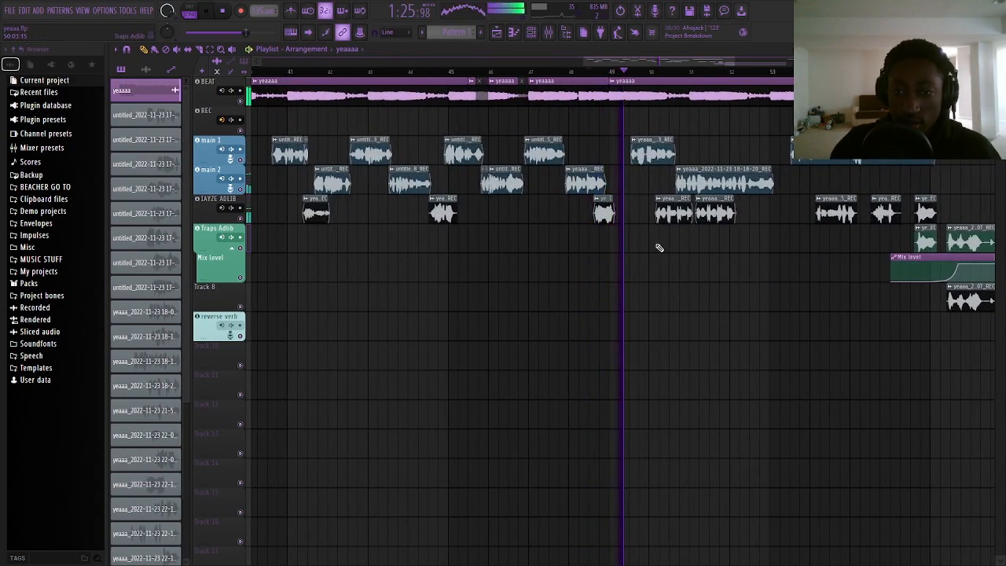
scroll(658, 245, up, 2)
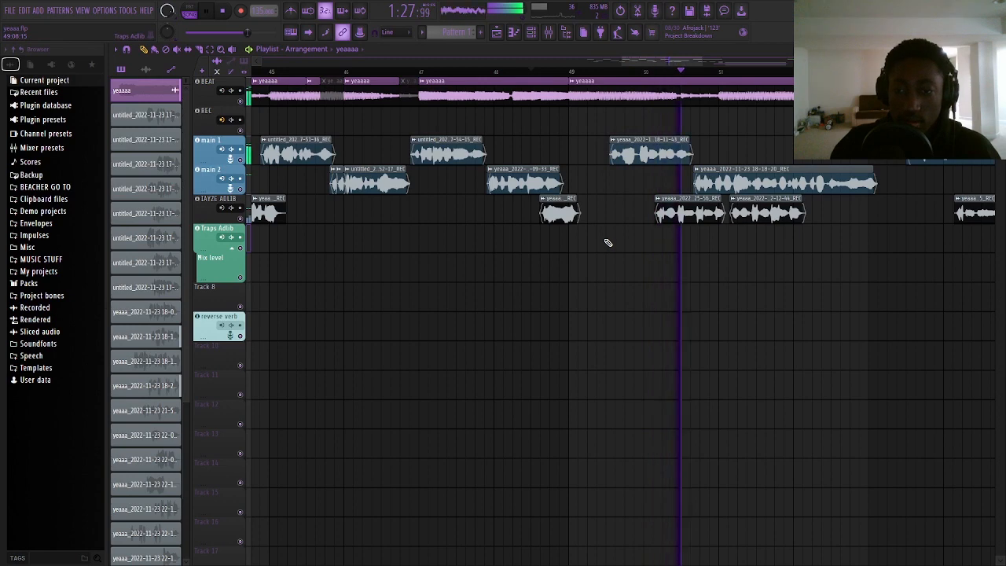
scroll(660, 248, down, 4)
scroll(673, 249, down, 3)
scroll(674, 207, up, 3)
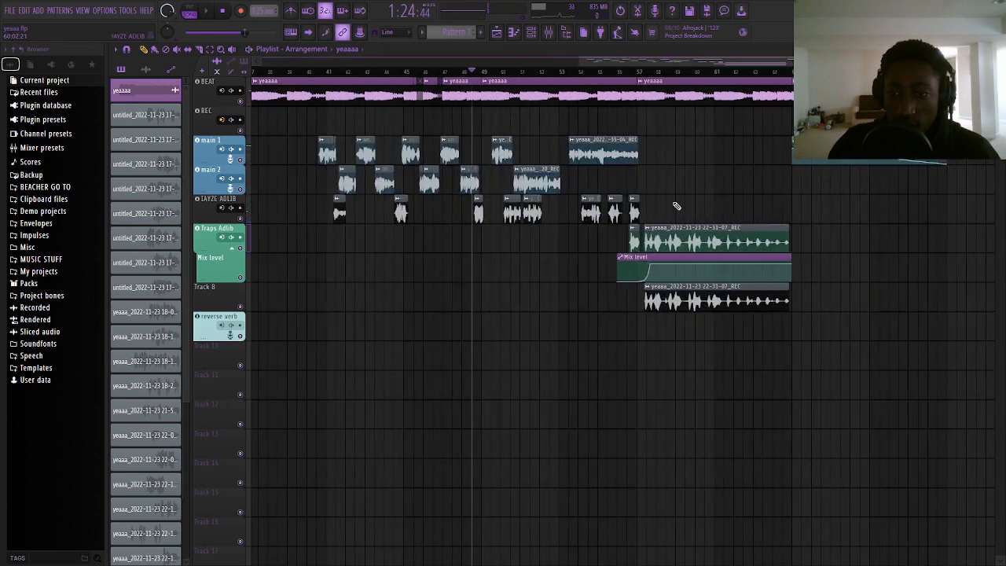
- Mute the ad-lib track below main 2, along with the Traps Adlib, Mix level and Track 8 tracks
click(240, 248)
click(240, 277)
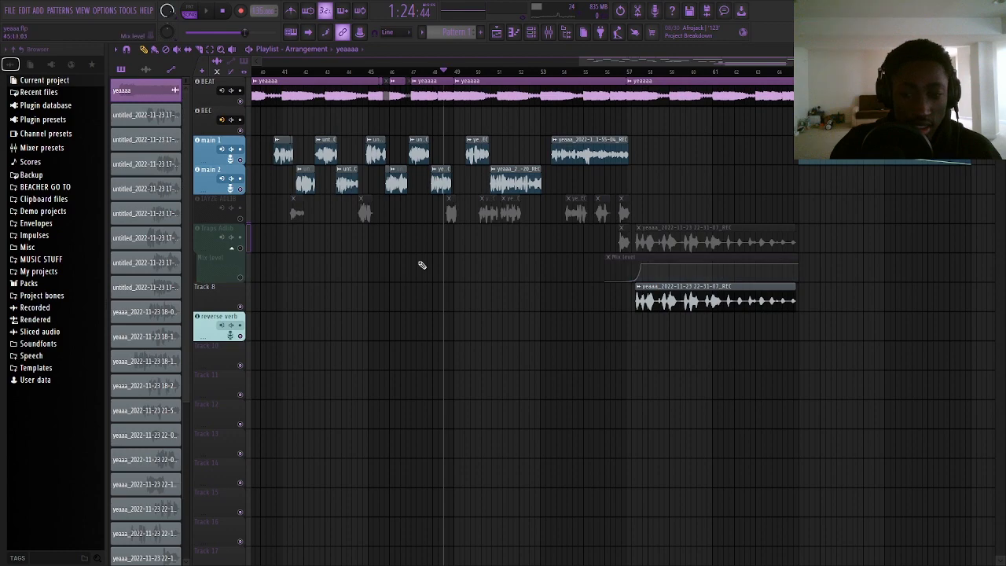
click(240, 307)
scroll(603, 275, up, 4)
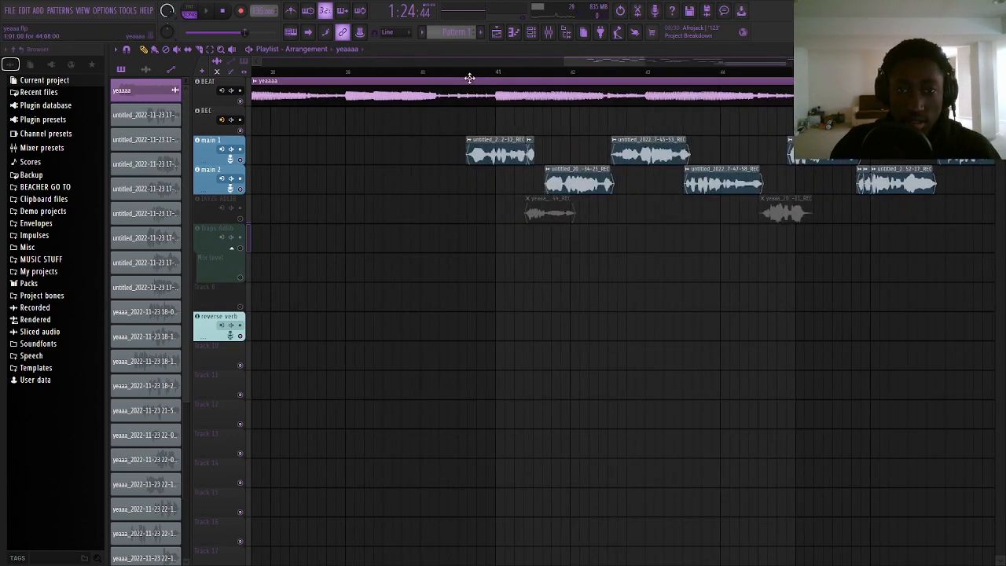
- Play the main 1 and main 2 vocals without ad-libs from just before bar 41
scroll(558, 110, down, 3)
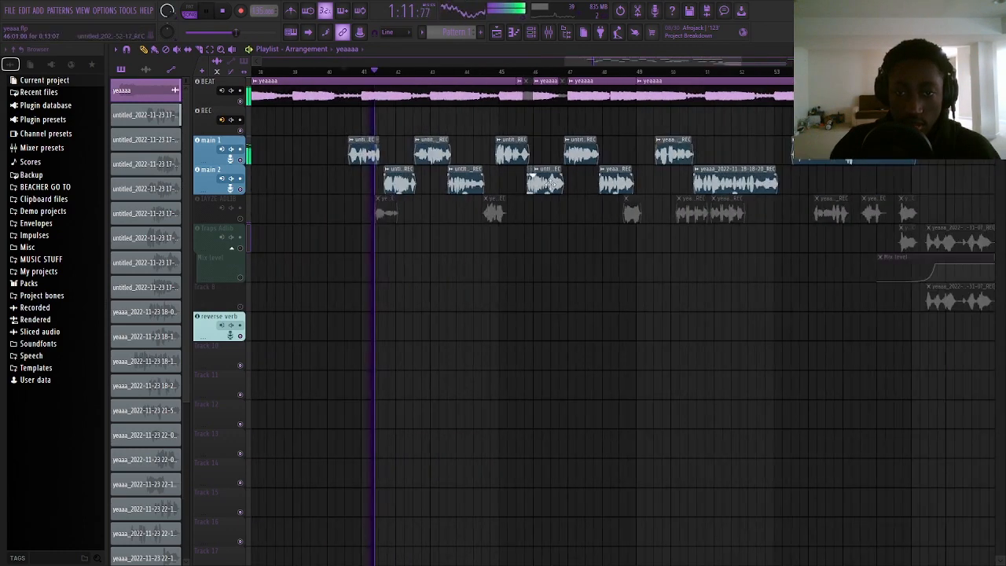
scroll(458, 180, down, 3)
scroll(497, 167, up, 3)
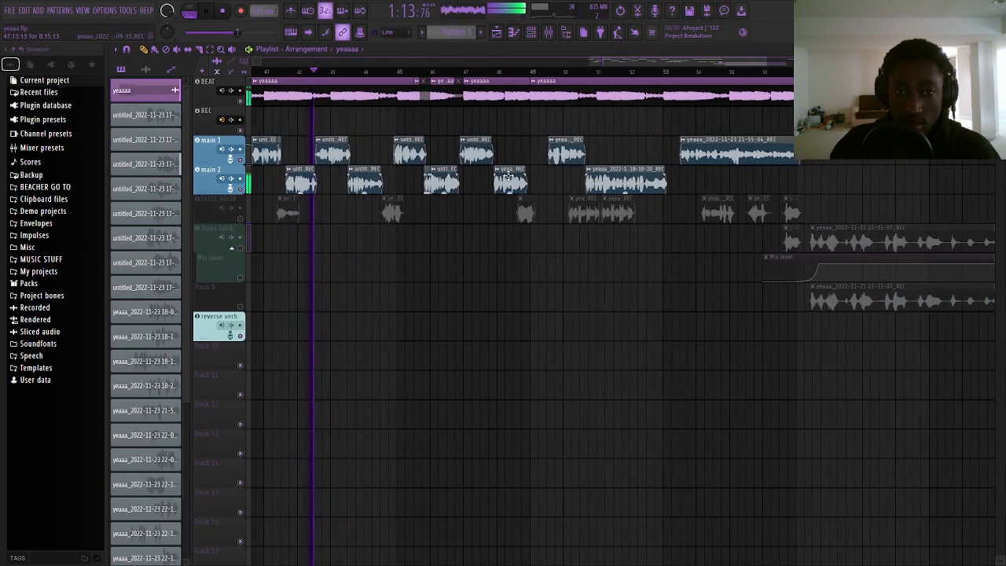
- Jump playback to about bar 48 and listen to the remaining main vocals through about bar 53
click(516, 72)
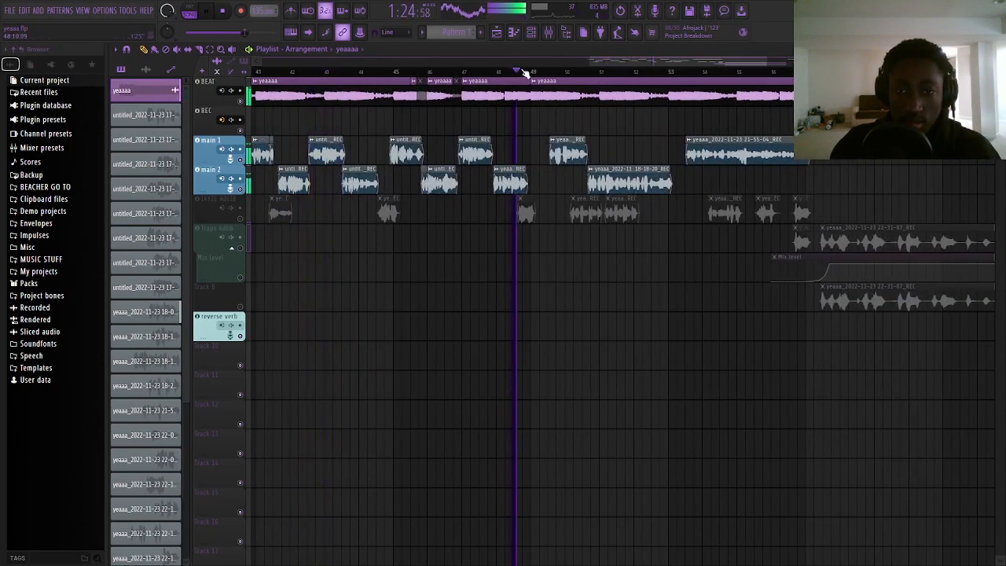
scroll(549, 286, up, 3)
scroll(508, 265, down, 3)
scroll(509, 265, down, 1)
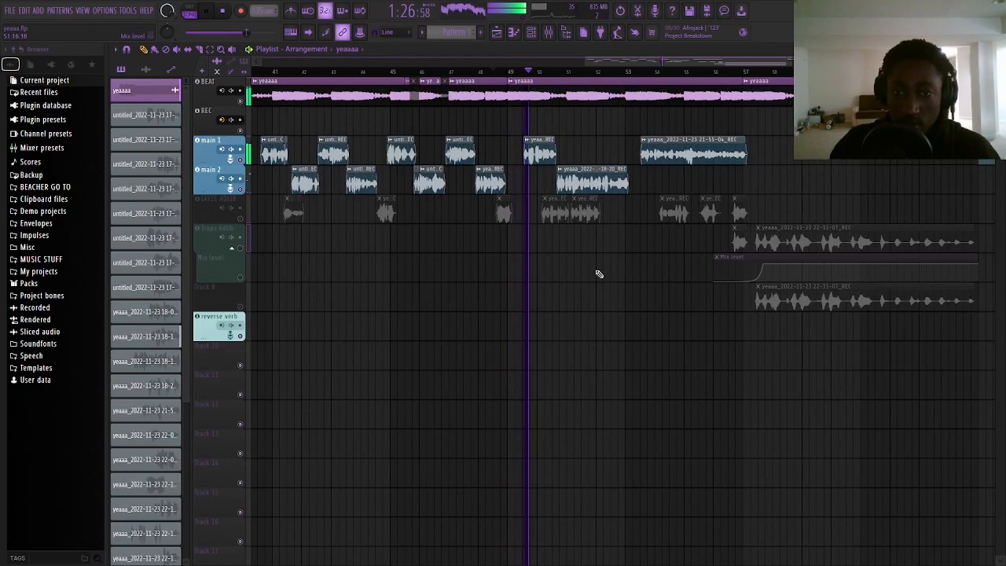
scroll(541, 268, down, 3)
scroll(622, 260, up, 4)
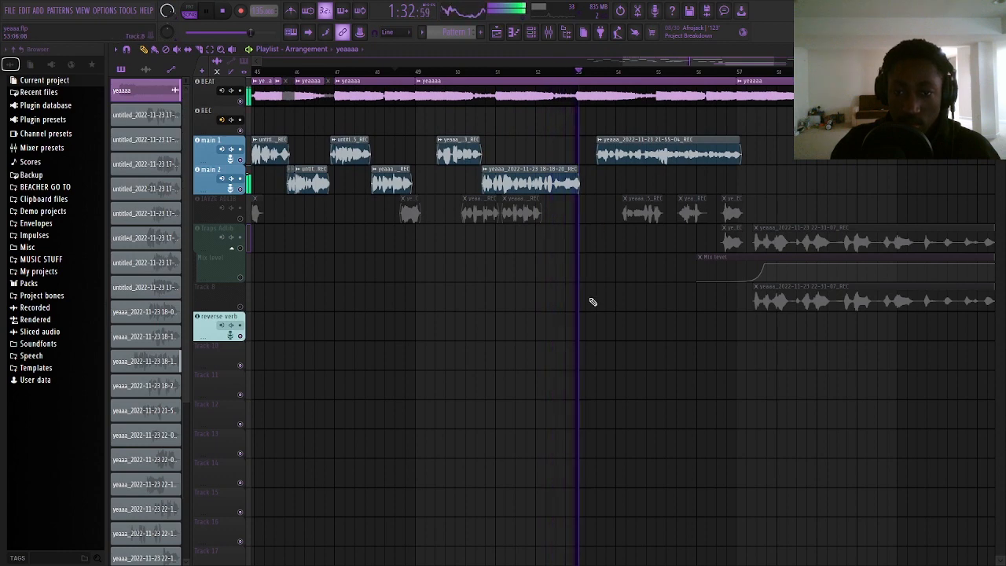
scroll(593, 299, down, 3)
scroll(619, 288, up, 2)
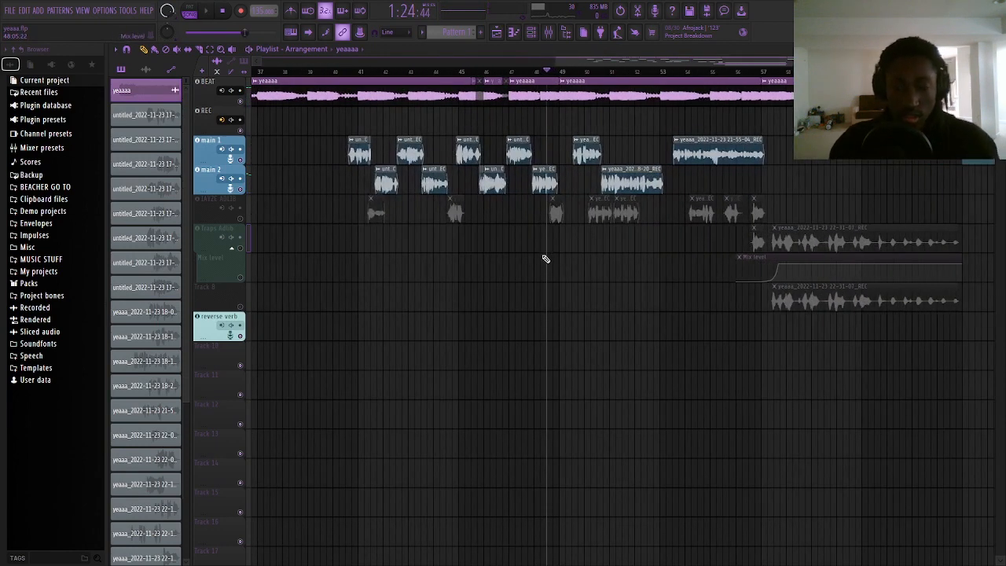
- Replay the main vocals from about bar 48 and stop playback
scroll(550, 230, up, 3)
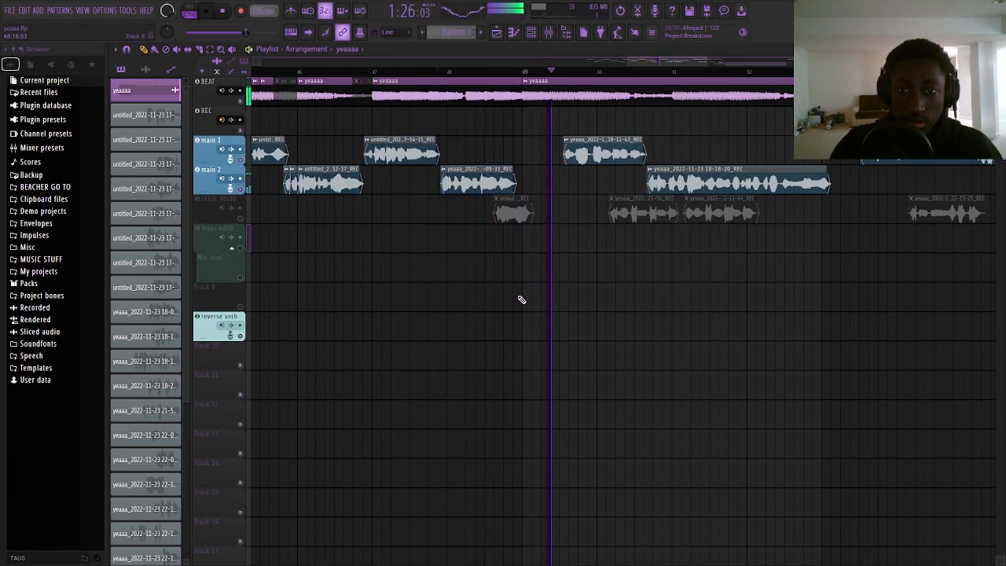
key(space)
scroll(540, 305, down, 2)
scroll(540, 305, down, 4)
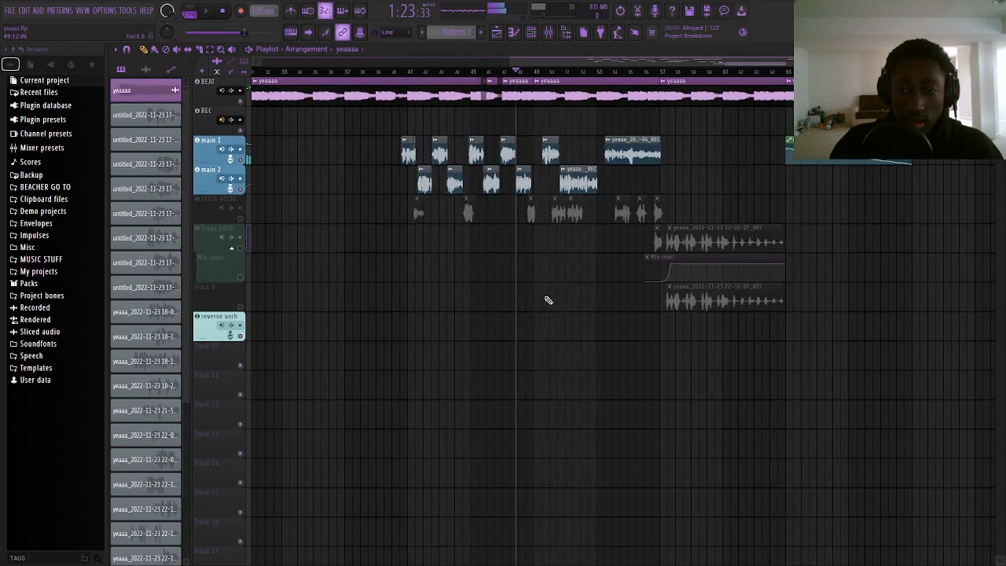
- Mute the main 1 and main 2 tracks and unmute the IAYZE ADLIB track
scroll(344, 242, up, 4)
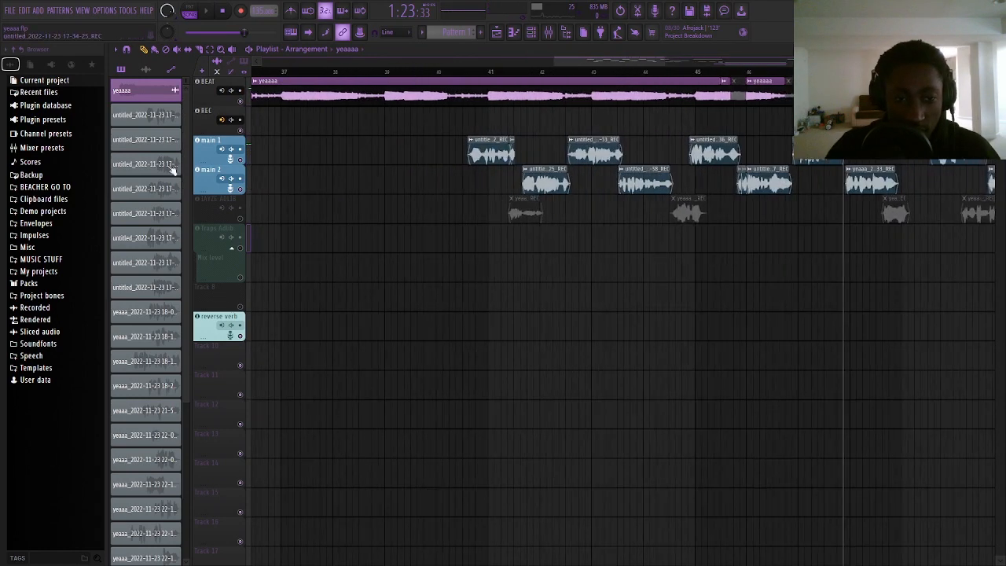
click(242, 191)
click(241, 162)
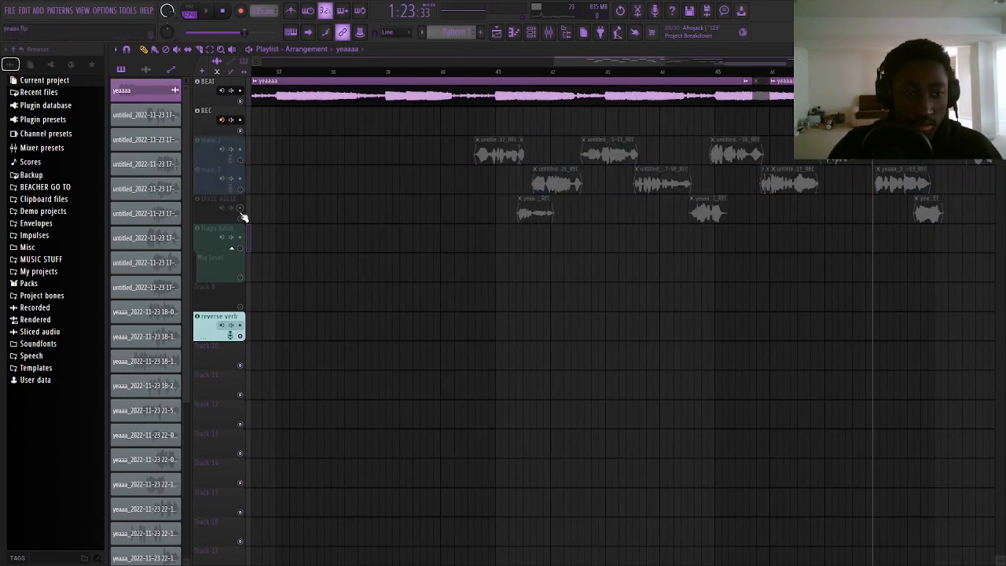
scroll(519, 220, up, 4)
scroll(497, 157, down, 4)
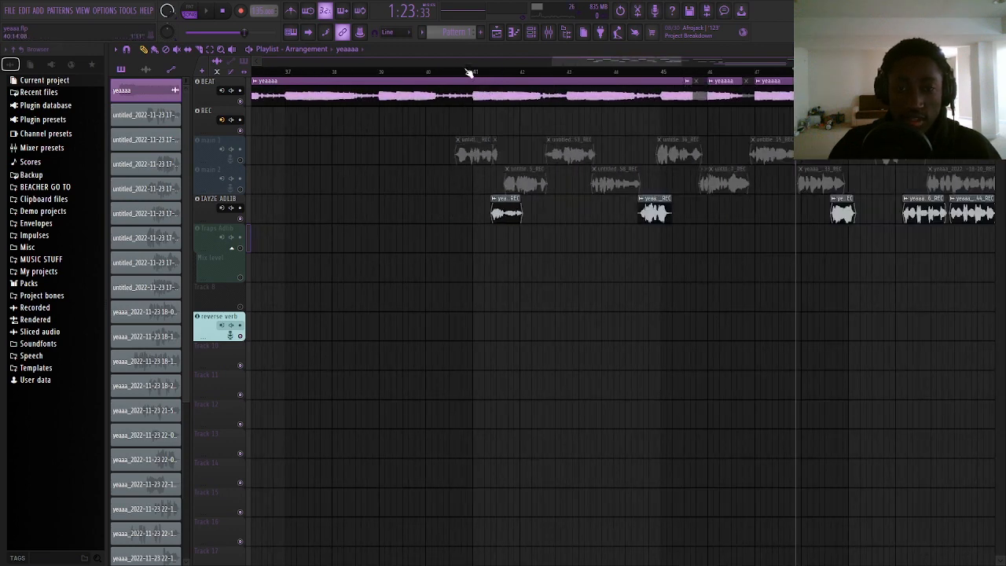
- Play the isolated IAYZE ADLIB track from just before bar 41 and listen through about bar 46
key(space)
scroll(402, 325, down, 3)
scroll(468, 299, up, 3)
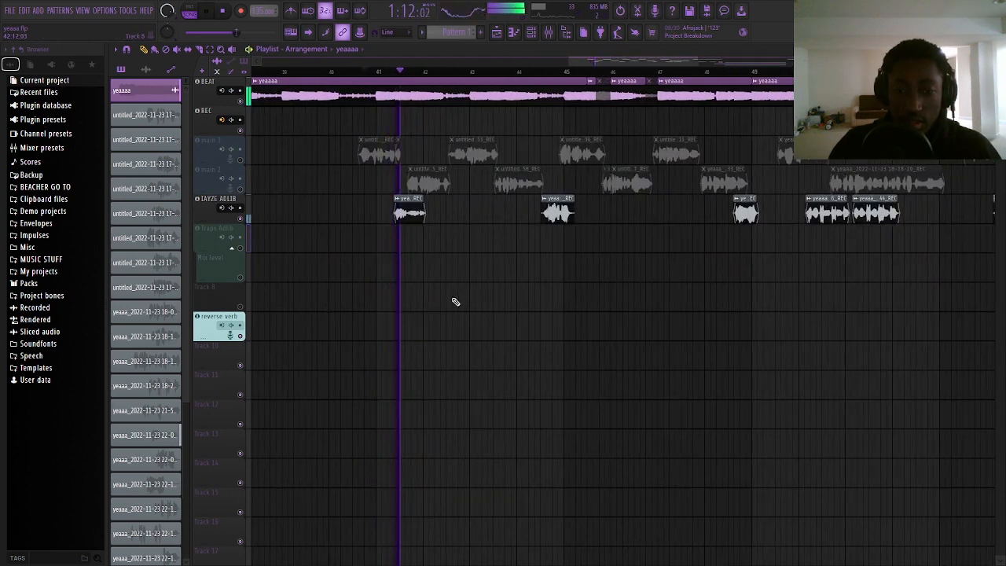
scroll(478, 271, up, 4)
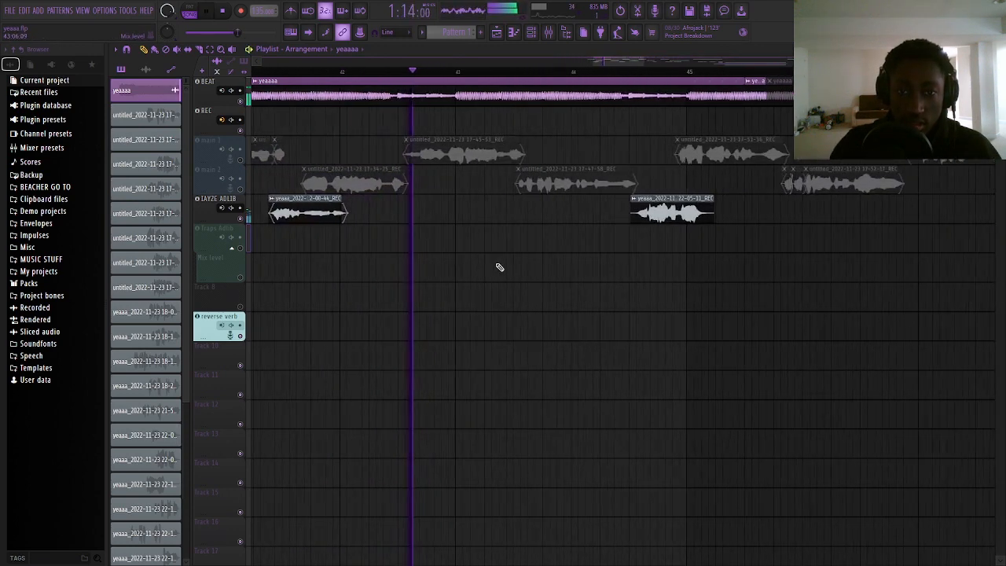
scroll(497, 268, down, 3)
scroll(600, 265, up, 2)
scroll(503, 250, down, 2)
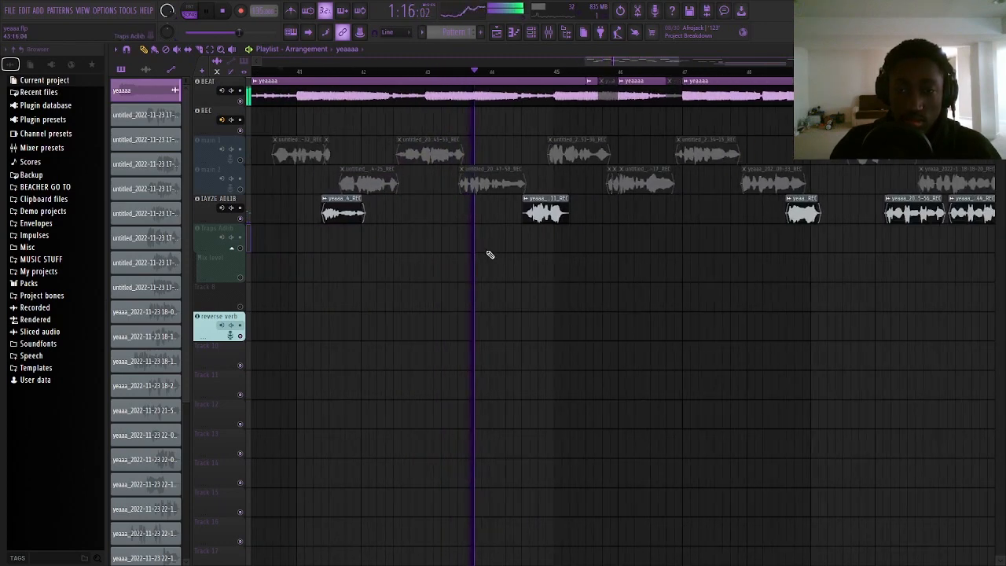
scroll(515, 189, down, 2)
scroll(515, 189, up, 2)
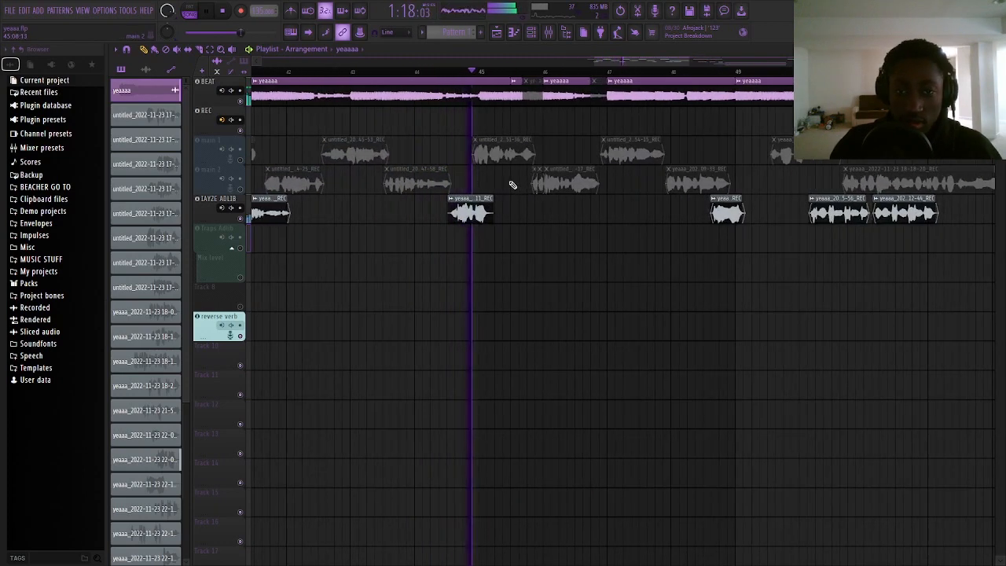
scroll(543, 181, up, 2)
scroll(454, 209, down, 2)
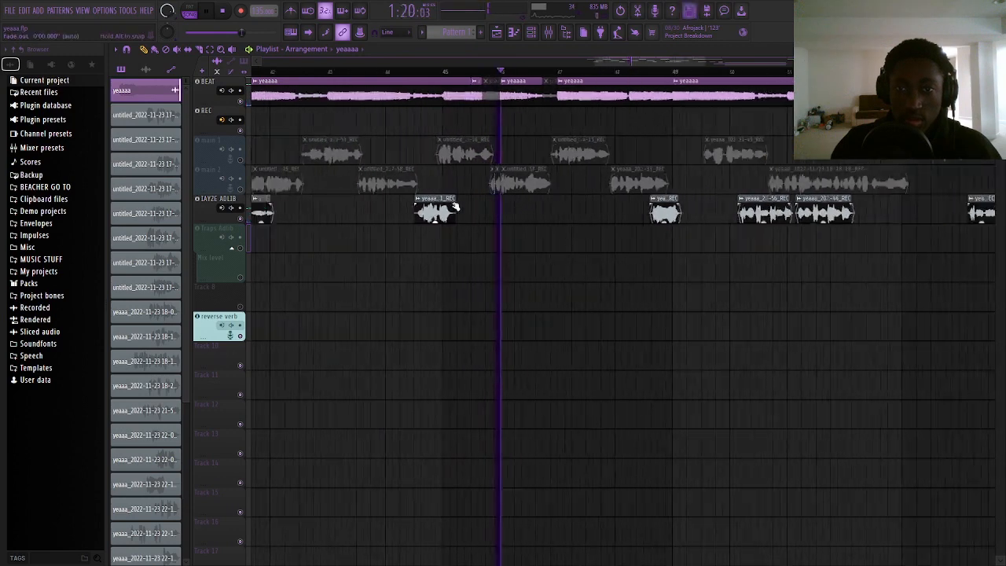
- Listen to the last IAYZE ADLIB clips between about bars 54 and 57
scroll(498, 209, down, 2)
scroll(550, 116, up, 2)
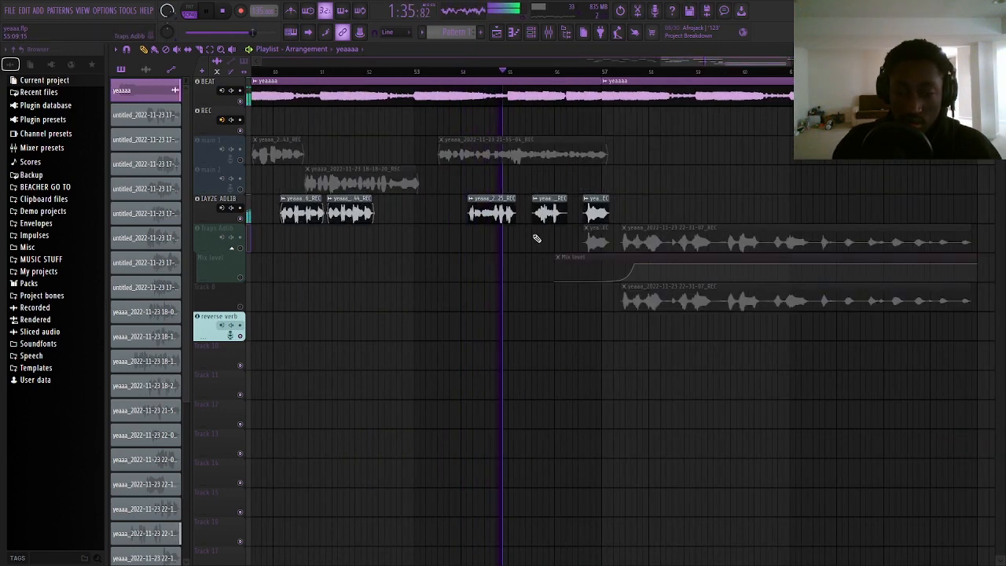
scroll(531, 228, up, 2)
scroll(528, 224, down, 2)
scroll(517, 215, up, 2)
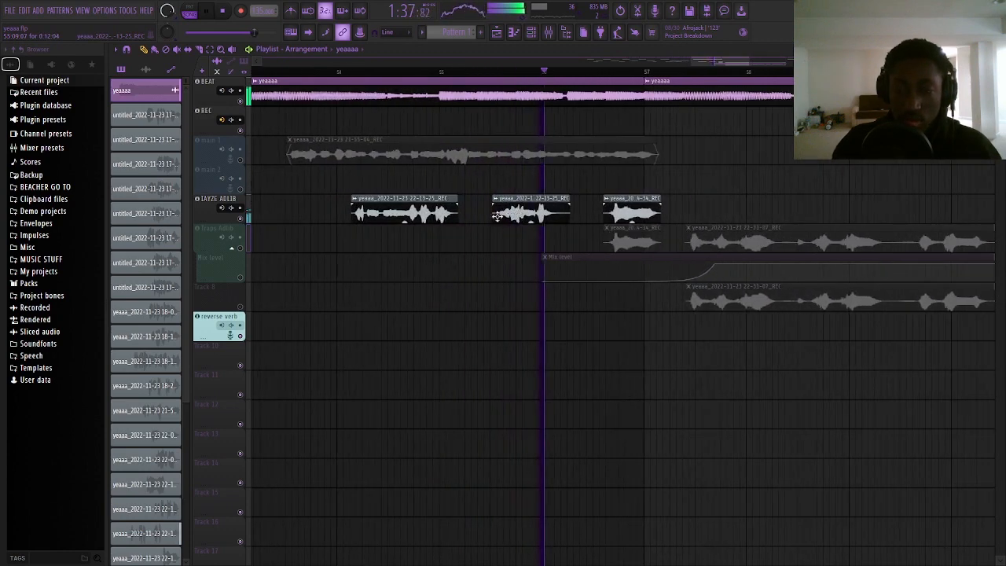
scroll(516, 214, down, 4)
scroll(543, 220, up, 3)
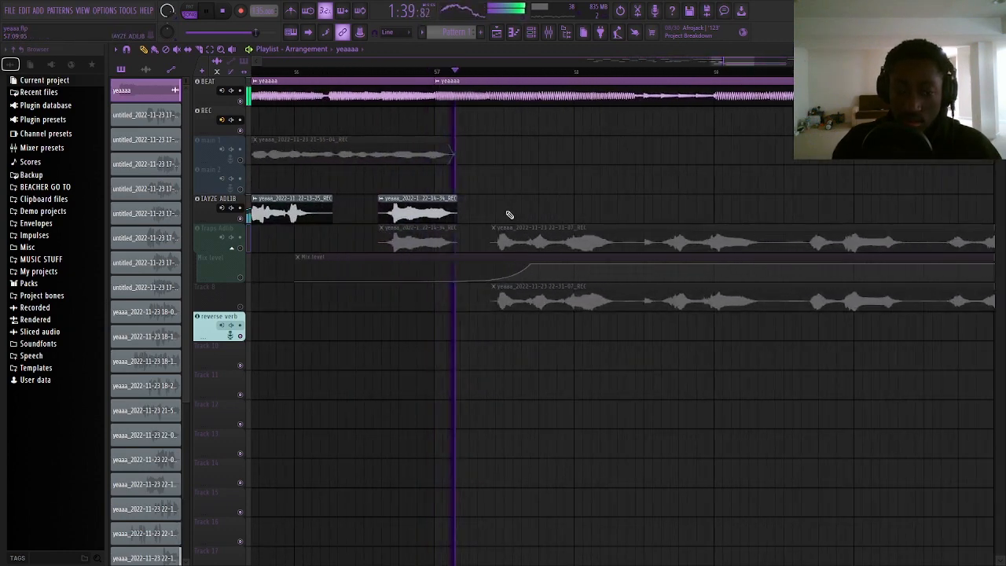
scroll(508, 215, up, 1)
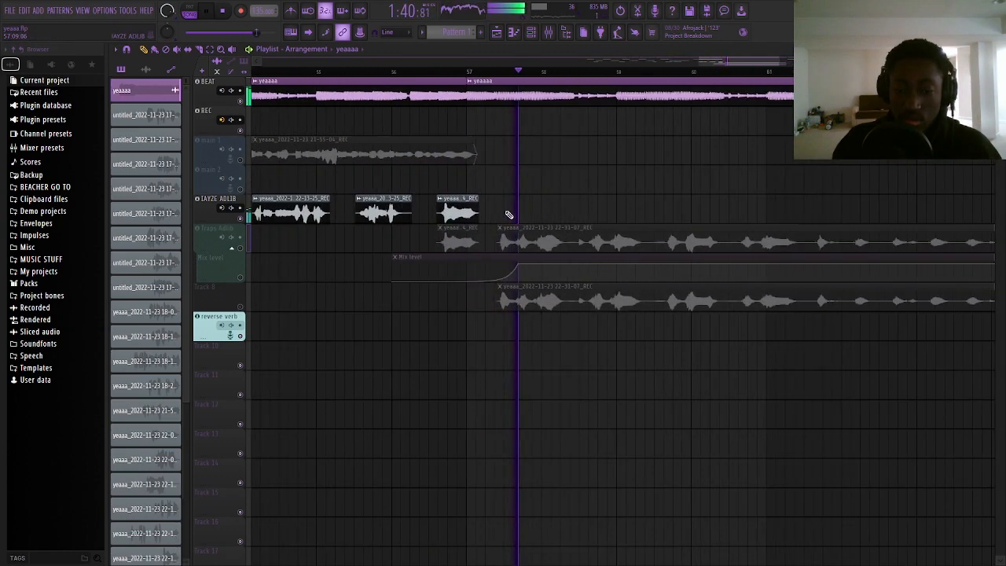
- Mute the IAYZE ADLIB track and unmute the Traps Adlib, Mix level and Track 8 tracks
click(244, 221)
click(242, 249)
click(242, 278)
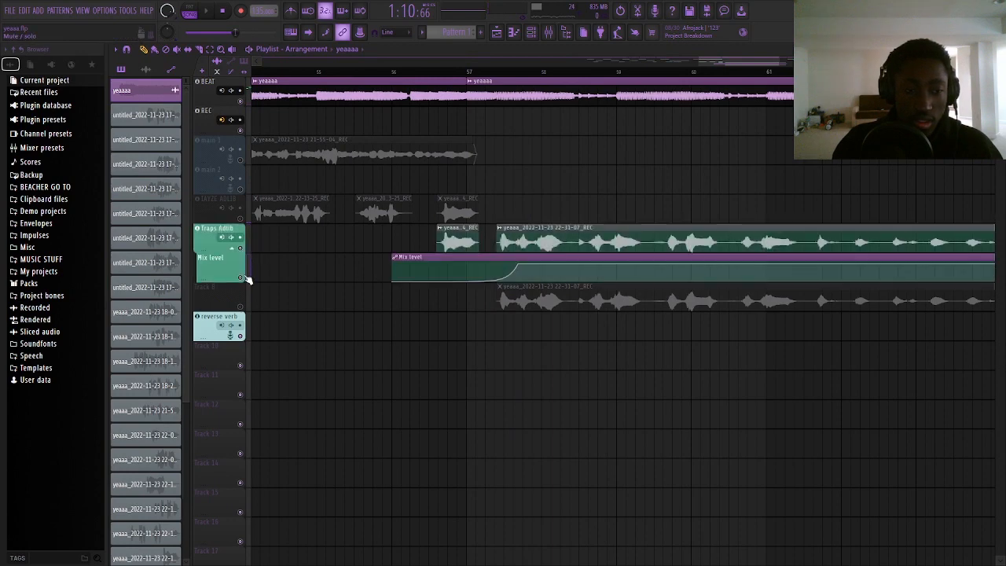
scroll(362, 276, down, 4)
scroll(500, 293, up, 3)
scroll(519, 299, down, 3)
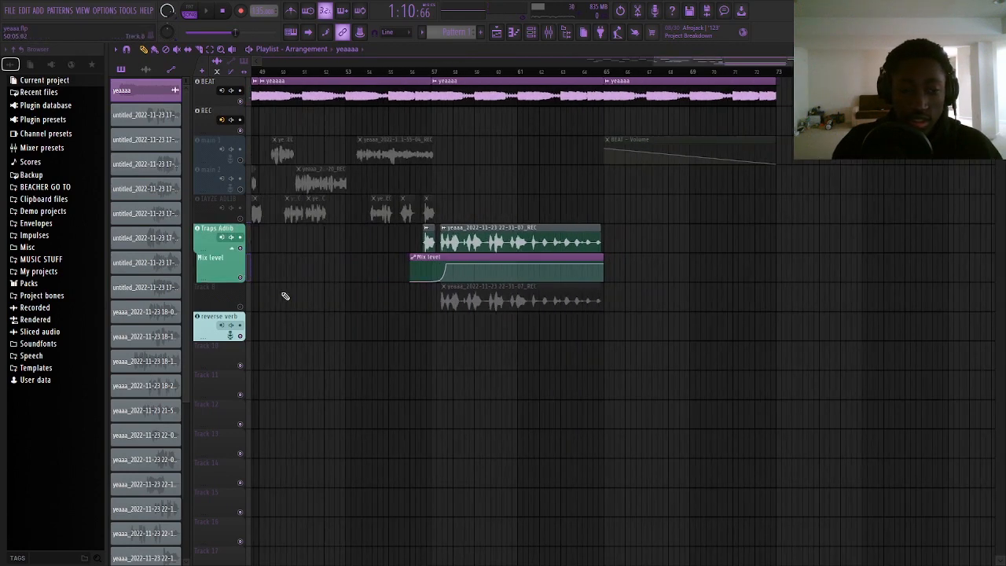
click(239, 307)
- Play the Traps Adlib and Track 8 clips from about bar 56, then stop playback
scroll(299, 197, up, 4)
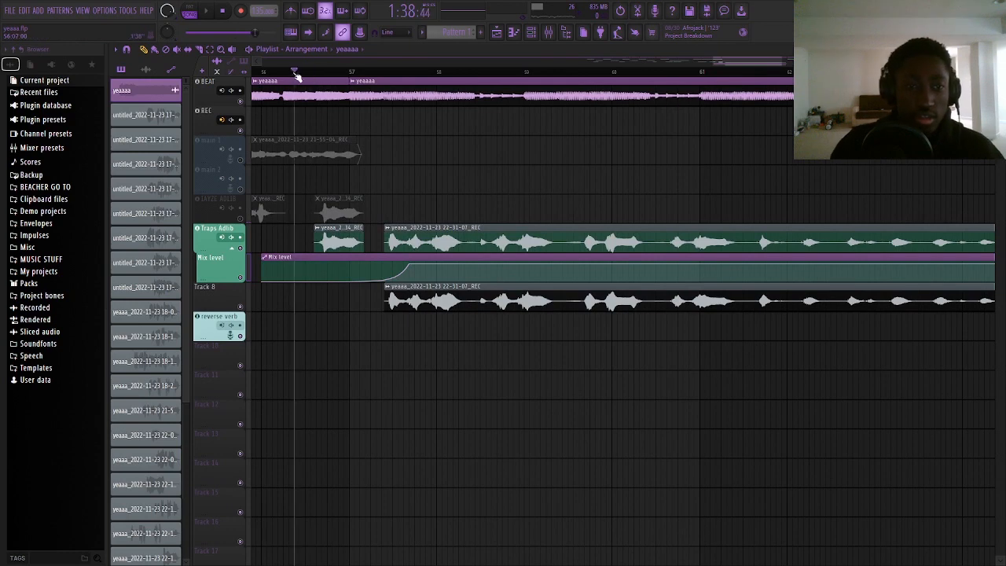
key(space)
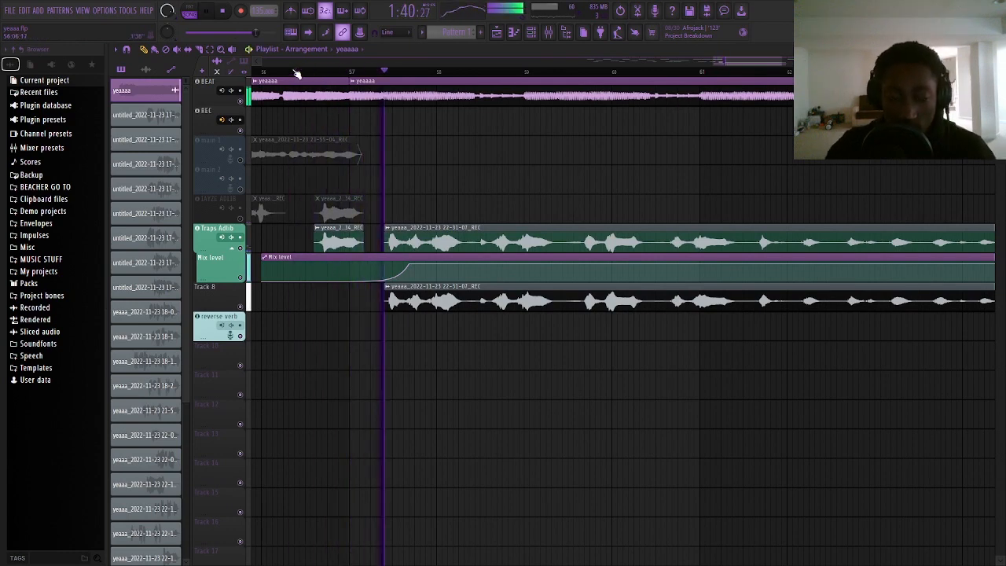
scroll(408, 134, down, 3)
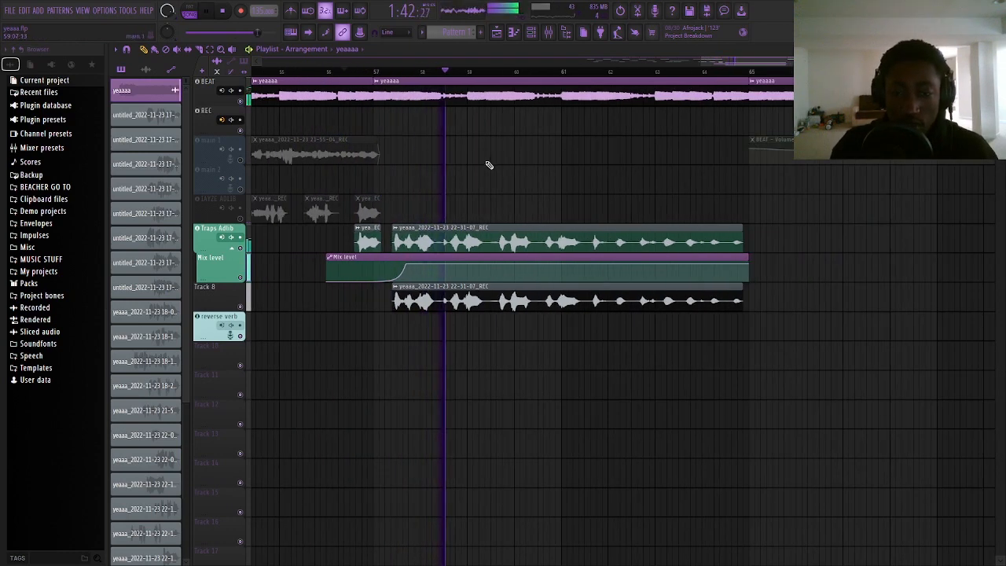
scroll(489, 165, up, 1)
scroll(432, 166, down, 4)
scroll(598, 166, up, 4)
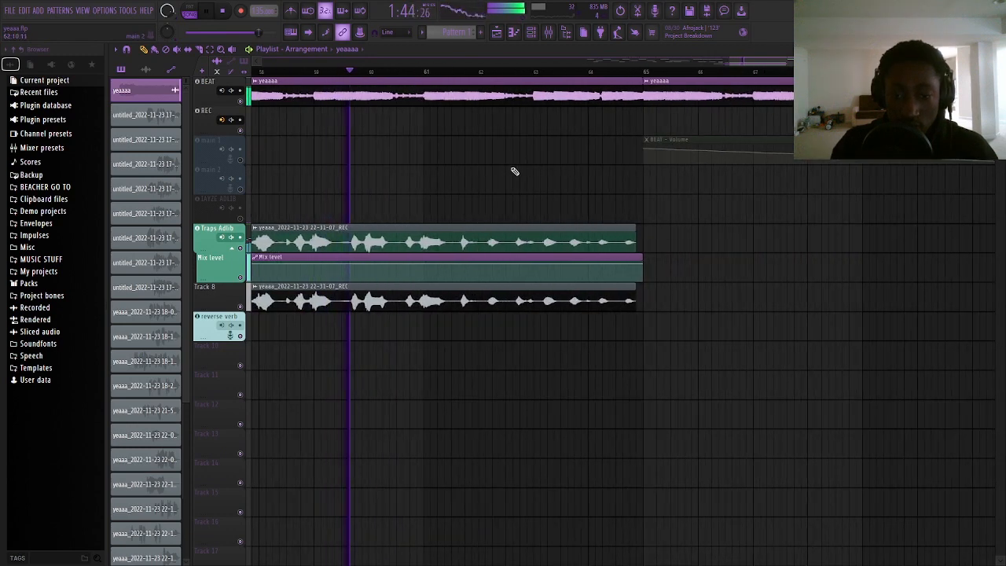
scroll(651, 213, up, 4)
scroll(653, 212, down, 3)
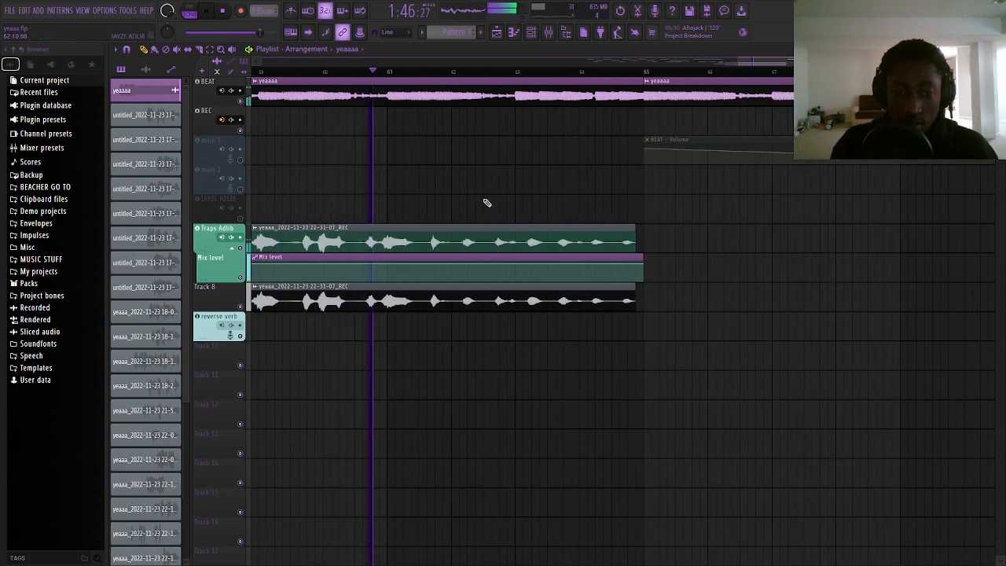
key(space)
- Examine the Mix level automation curve between the Traps Adlib and Track 8 clips, from bar 56 to 65
scroll(458, 201, down, 5)
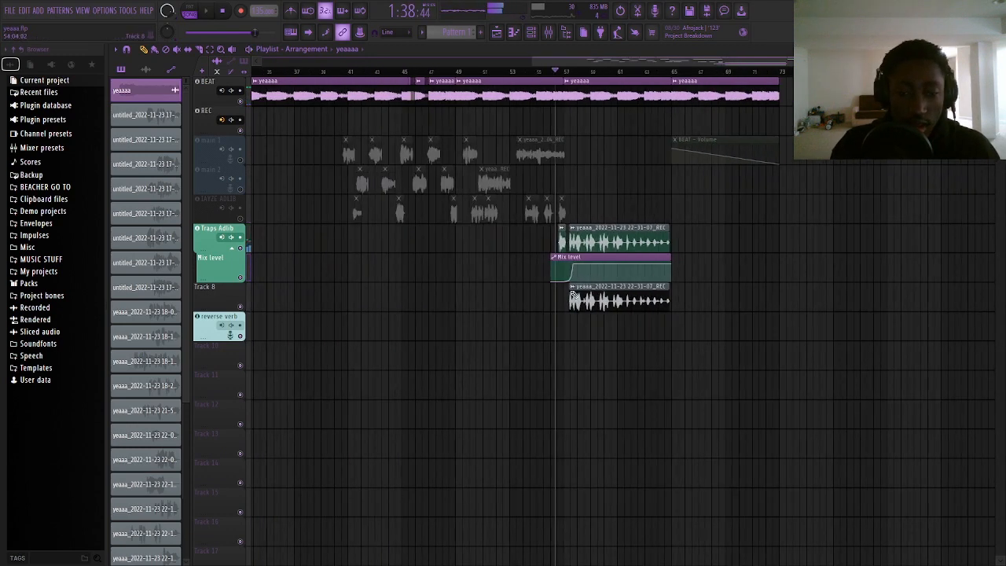
scroll(603, 275, up, 5)
scroll(520, 262, up, 2)
scroll(494, 269, up, 4)
scroll(489, 266, down, 1)
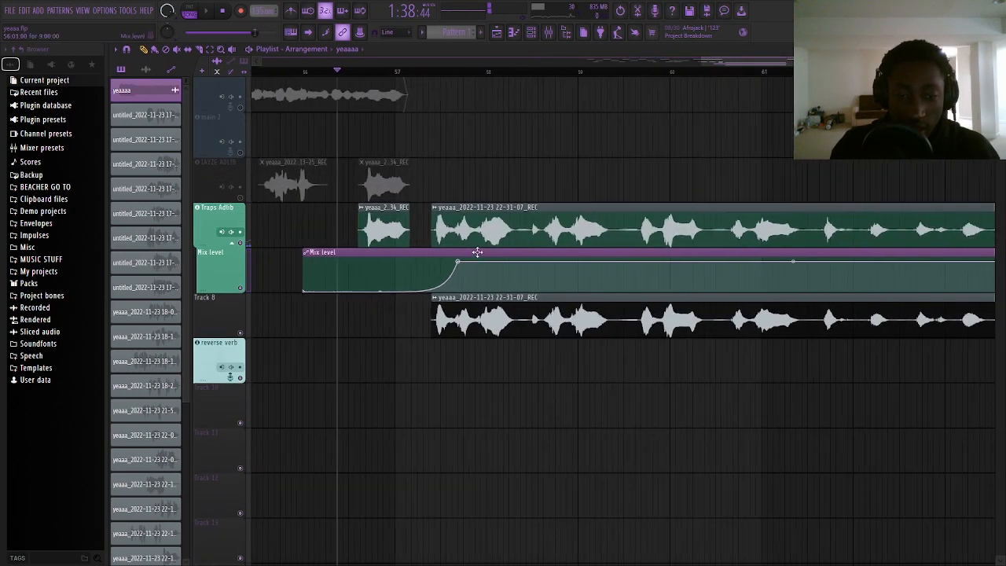
scroll(478, 251, down, 2)
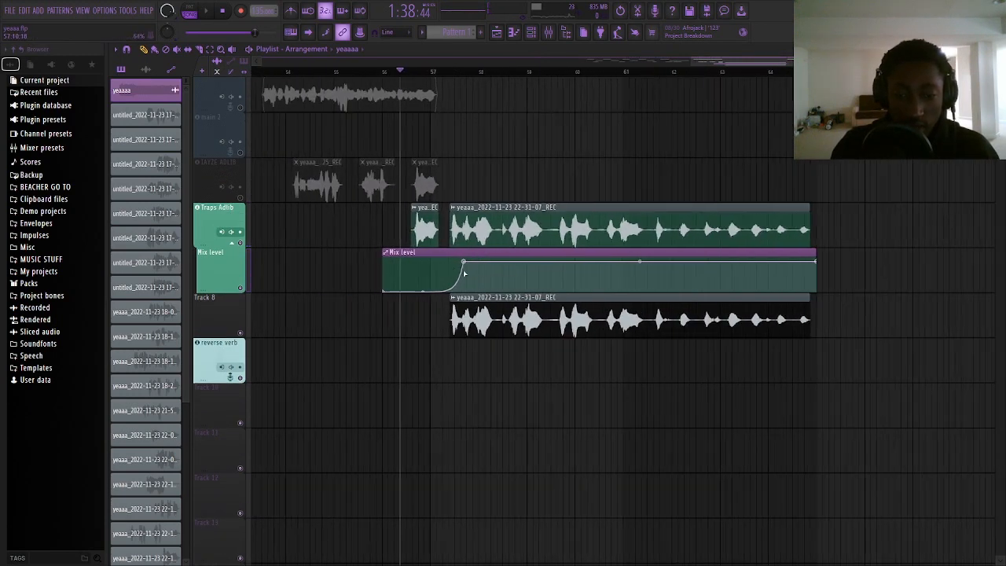
scroll(467, 123, up, 2)
scroll(466, 150, up, 1)
scroll(472, 155, down, 3)
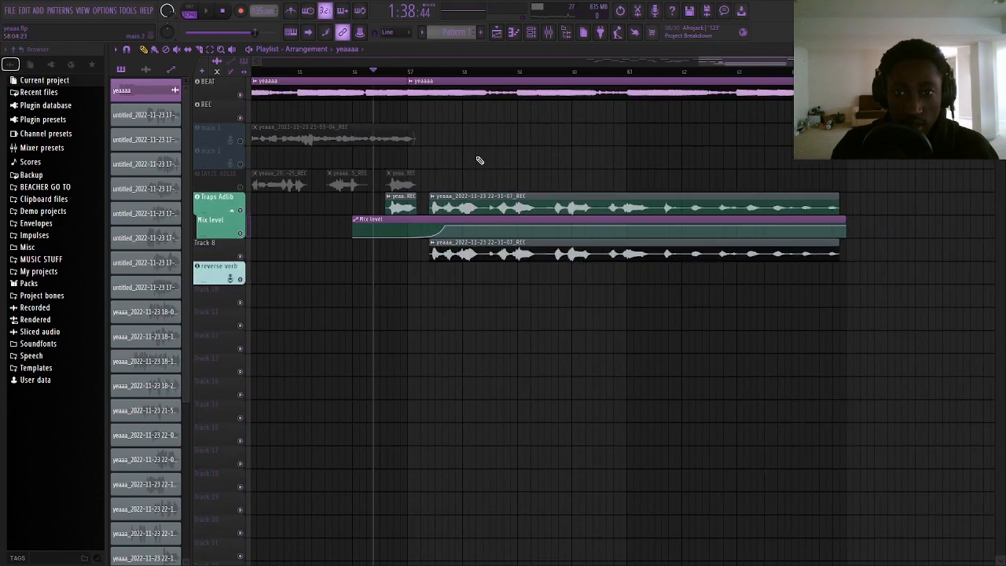
scroll(471, 157, down, 5)
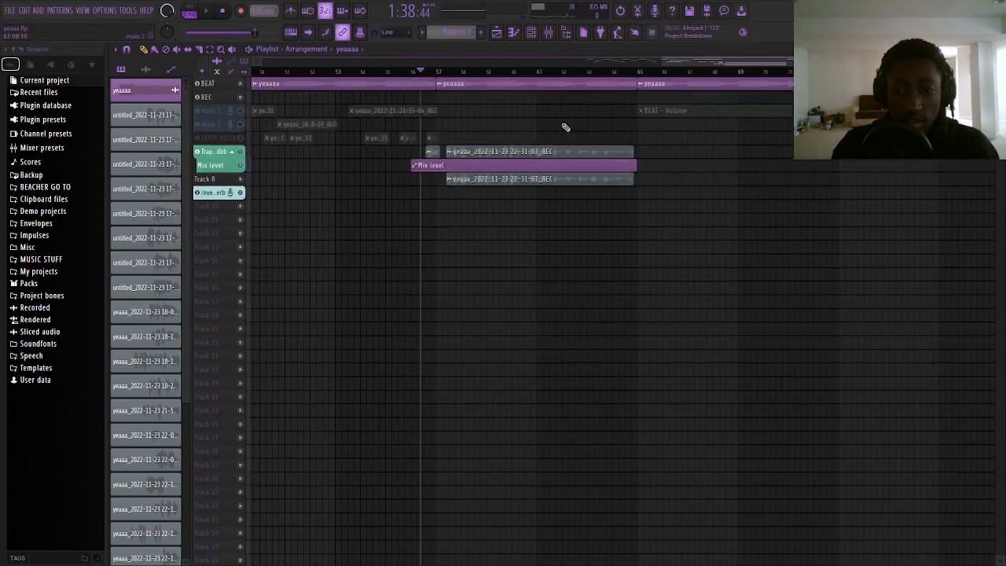
scroll(739, 130, up, 3)
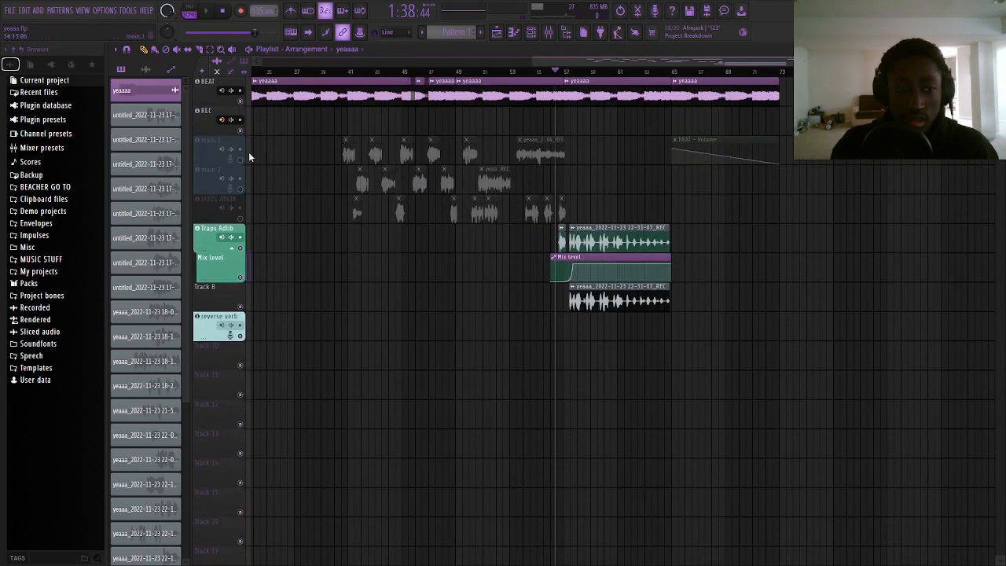
- Unmute the main 1 track and play the BEAT - Volume automation section from about bar 65
click(240, 161)
scroll(714, 127, up, 5)
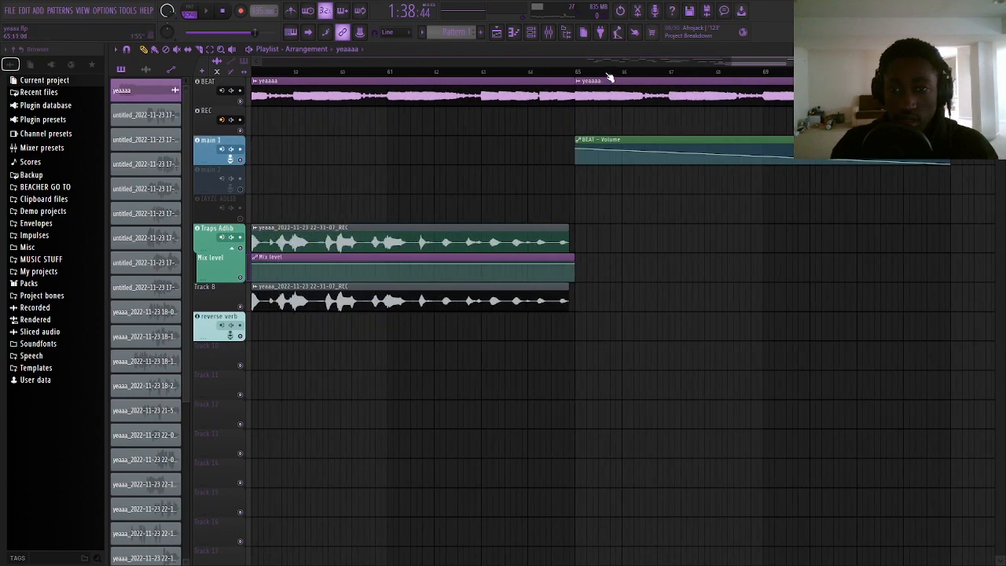
scroll(715, 134, down, 5)
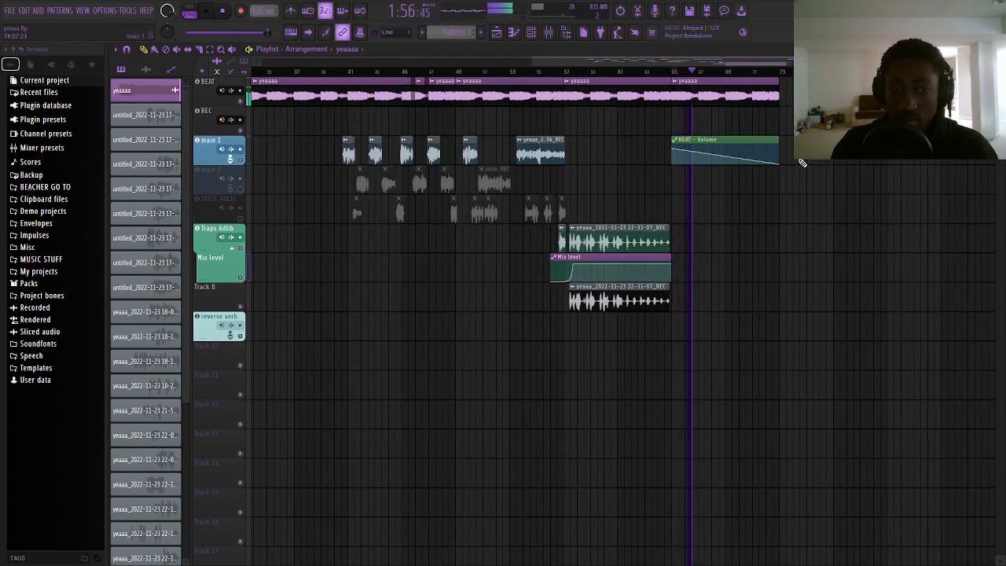
- Play the end of the BEAT - Volume automation section from about bar 70, then stop playback
click(747, 74)
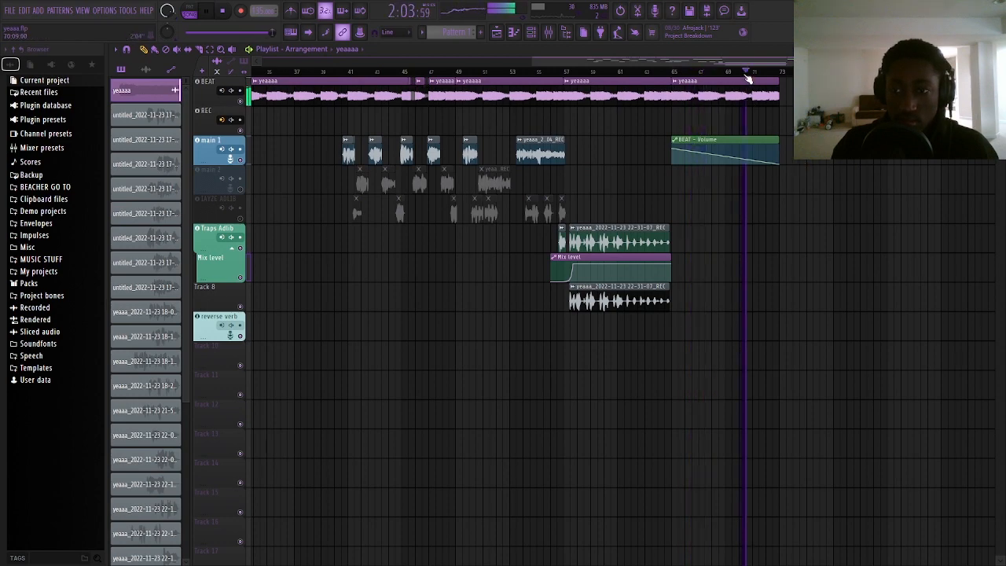
scroll(865, 187, down, 3)
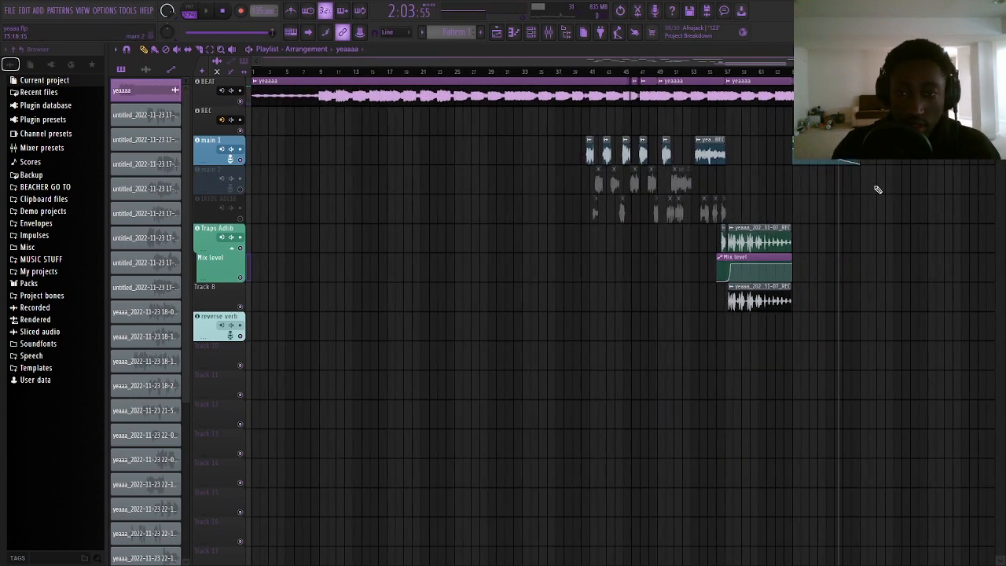
- Return to the start of the vocals around bar 40 and unmute the main 2 and IAYZE ADLIB tracks
scroll(853, 177, up, 5)
scroll(764, 139, down, 4)
scroll(546, 108, up, 5)
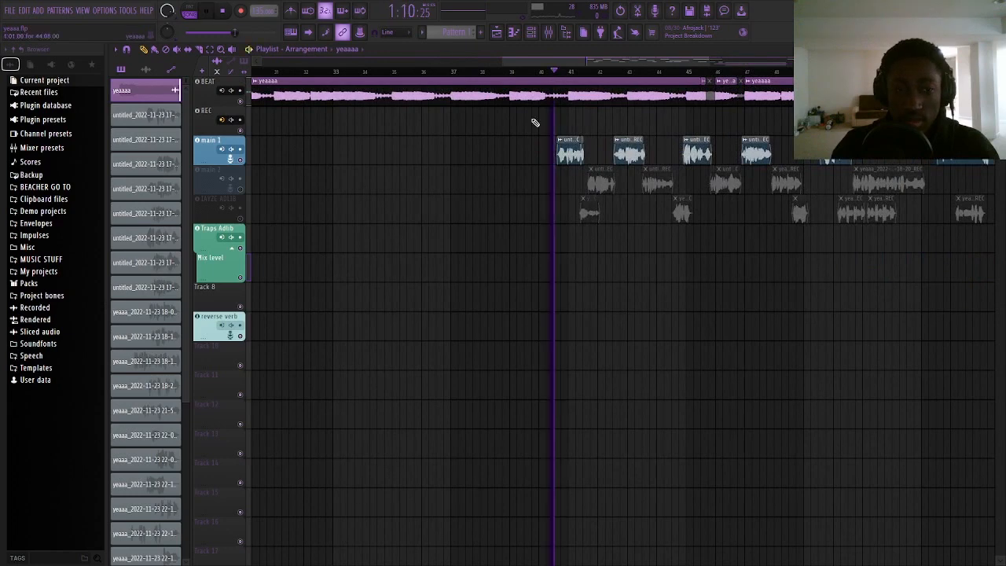
key(space)
click(246, 194)
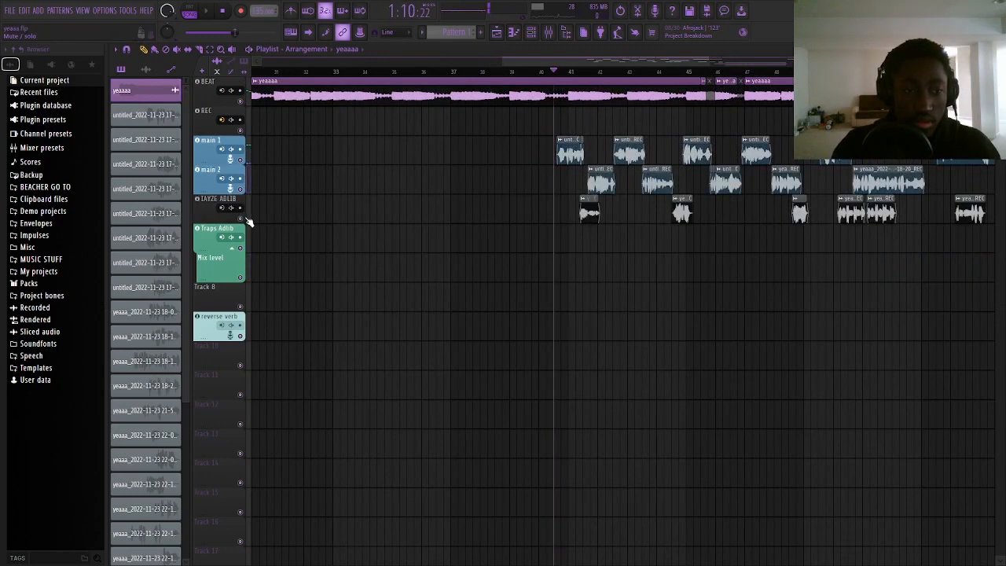
- Play the combined beat, main vocals and ad-libs from about bar 40 to bar 49, then stop playback
scroll(503, 198, down, 3)
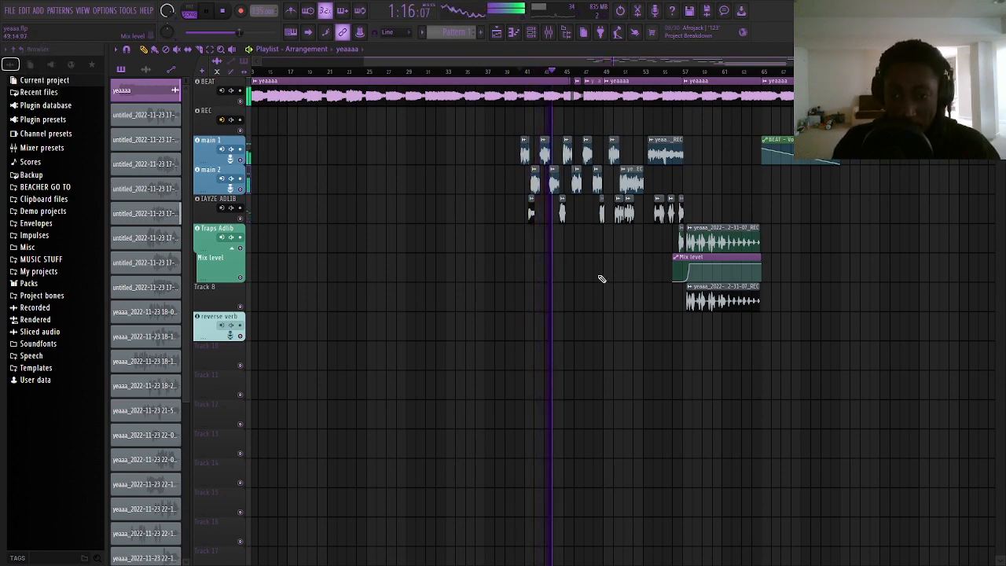
scroll(601, 278, up, 2)
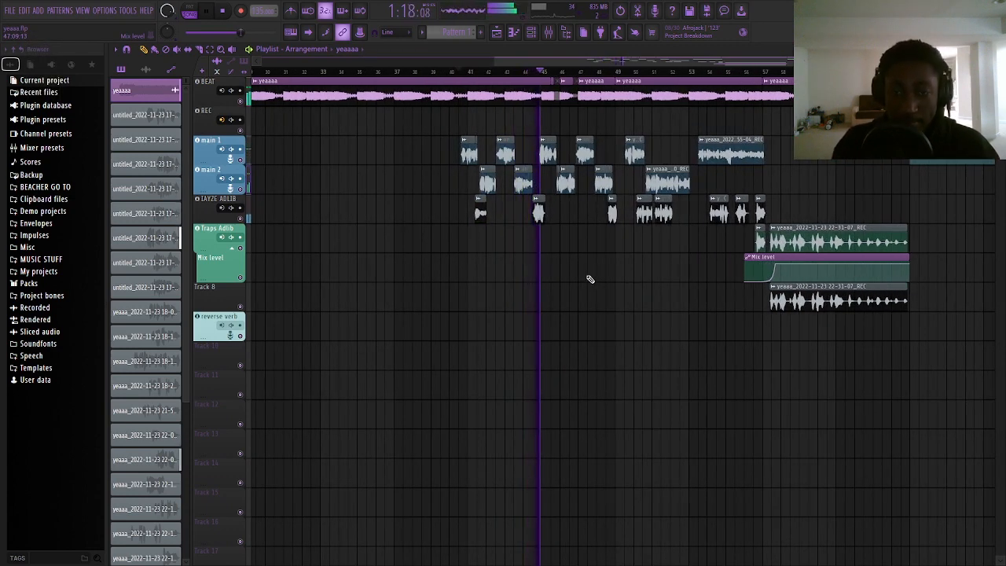
scroll(578, 271, up, 3)
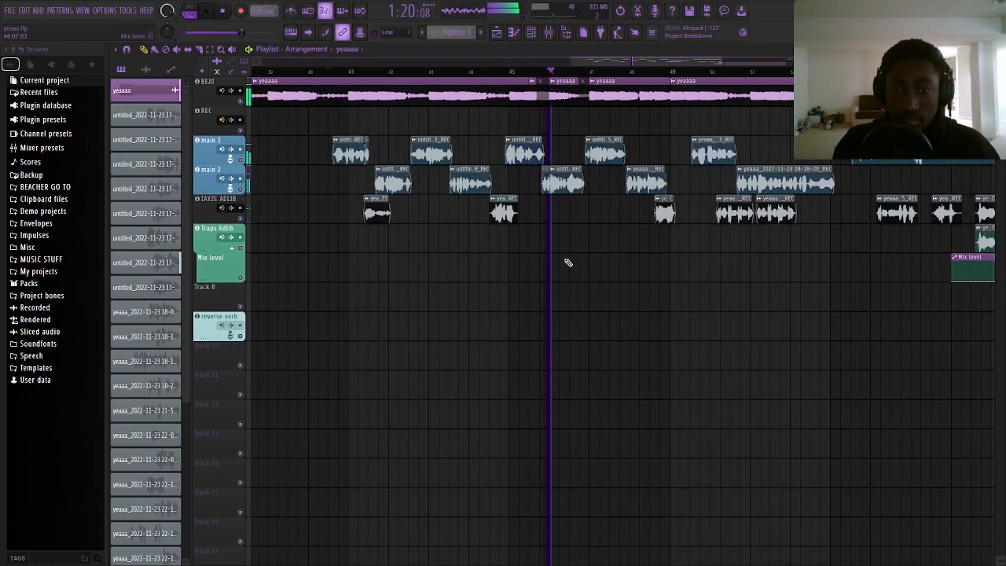
scroll(568, 263, up, 4)
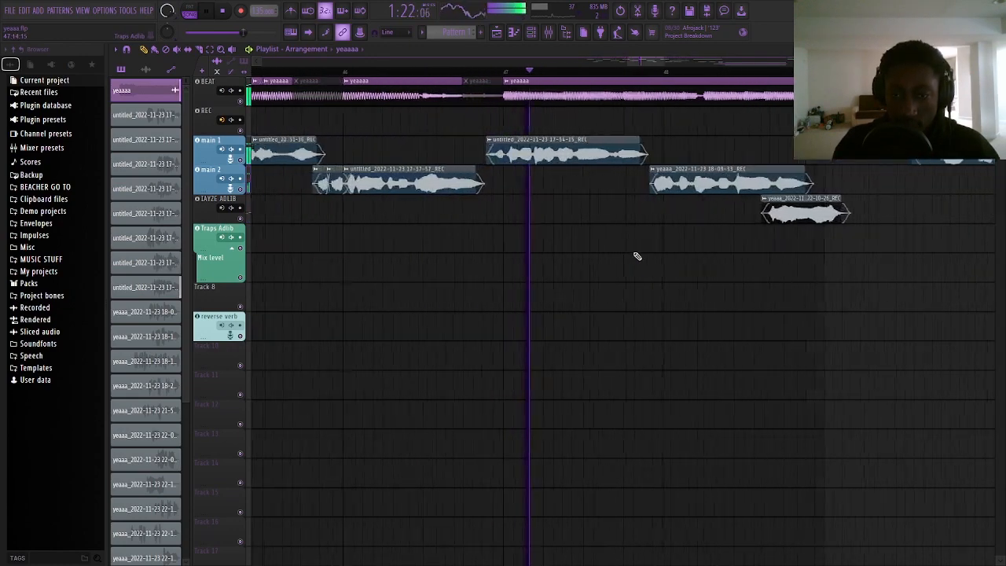
scroll(629, 253, down, 7)
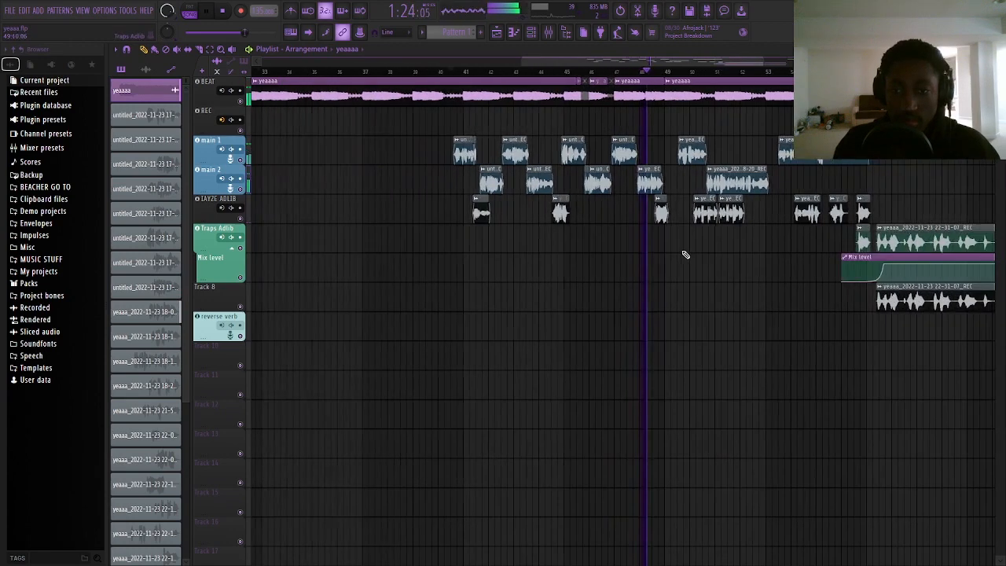
scroll(676, 255, up, 3)
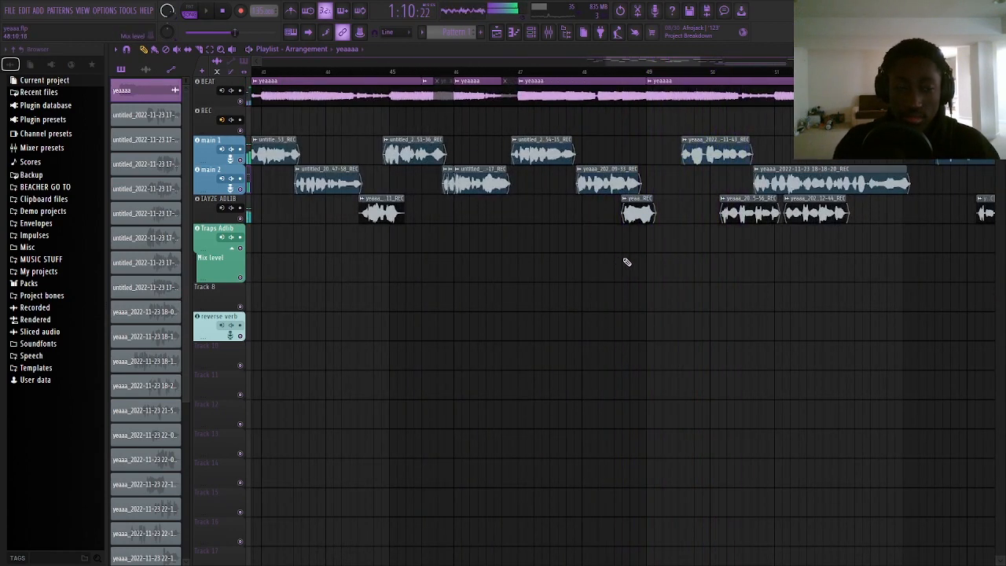
- Examine how the beat, main vocal, ad-lib and automation clips are laid out across the full arrangement
scroll(629, 263, down, 6)
scroll(641, 262, down, 3)
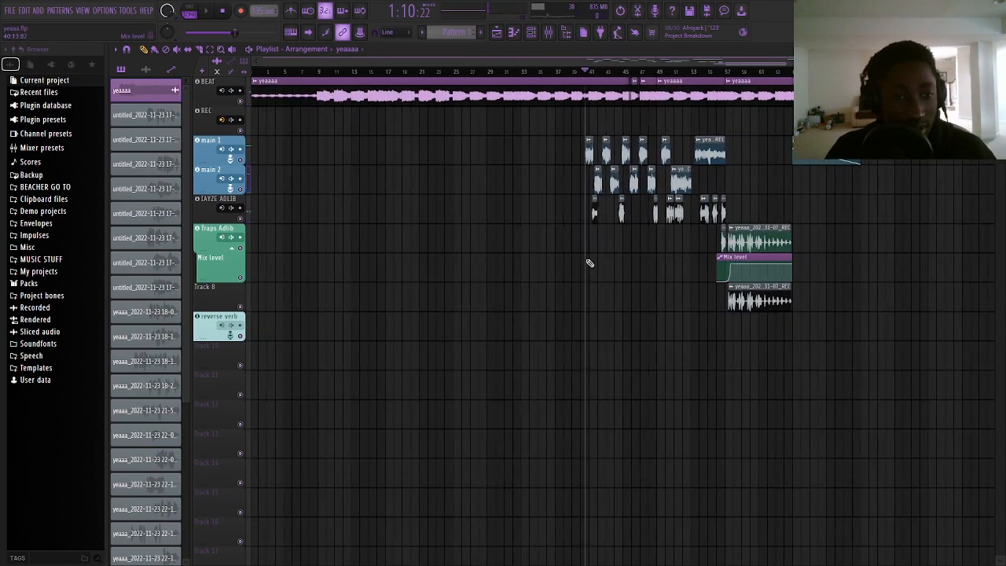
key(XF86AudioRaiseVolume)
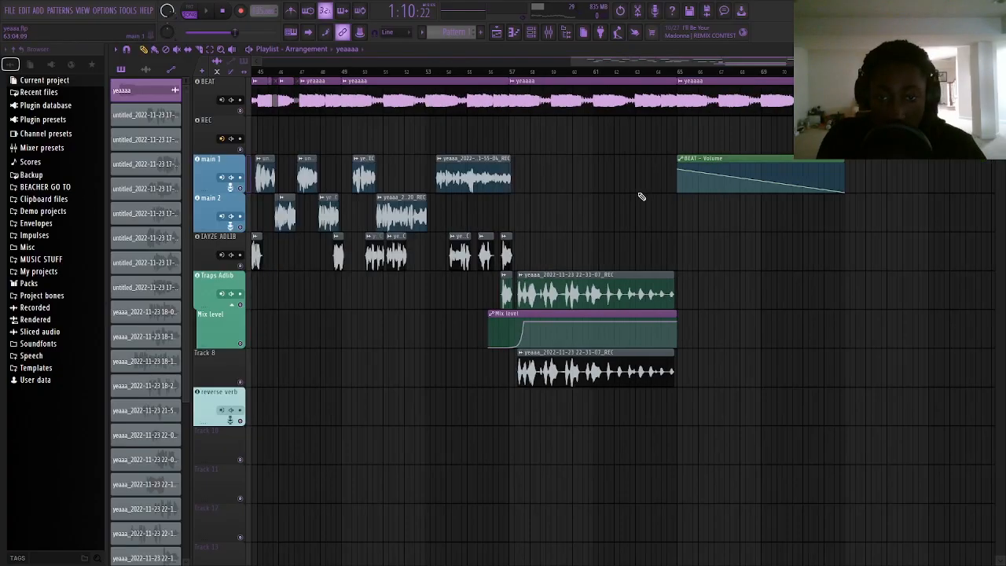
scroll(629, 181, down, 2)
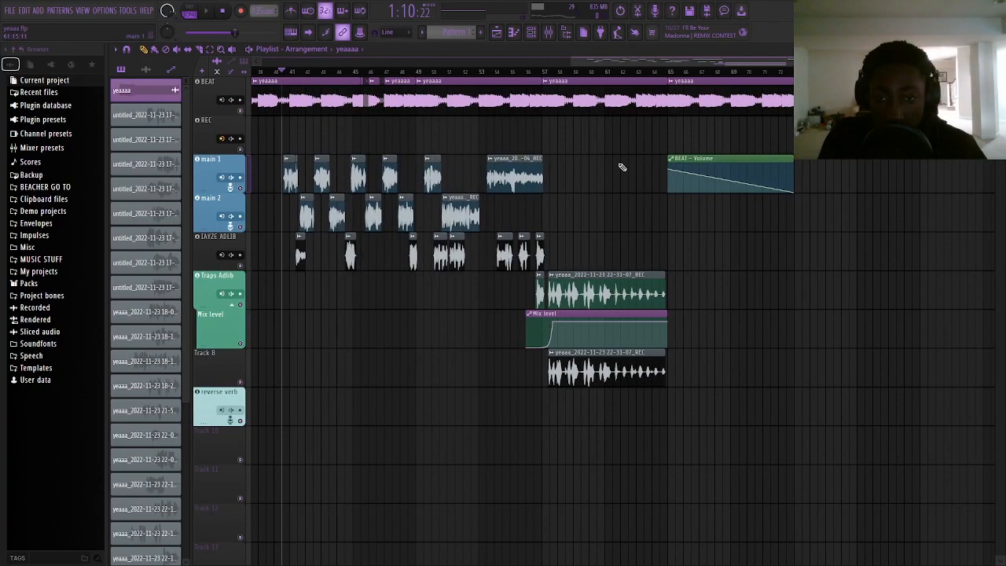
scroll(472, 151, down, 3)
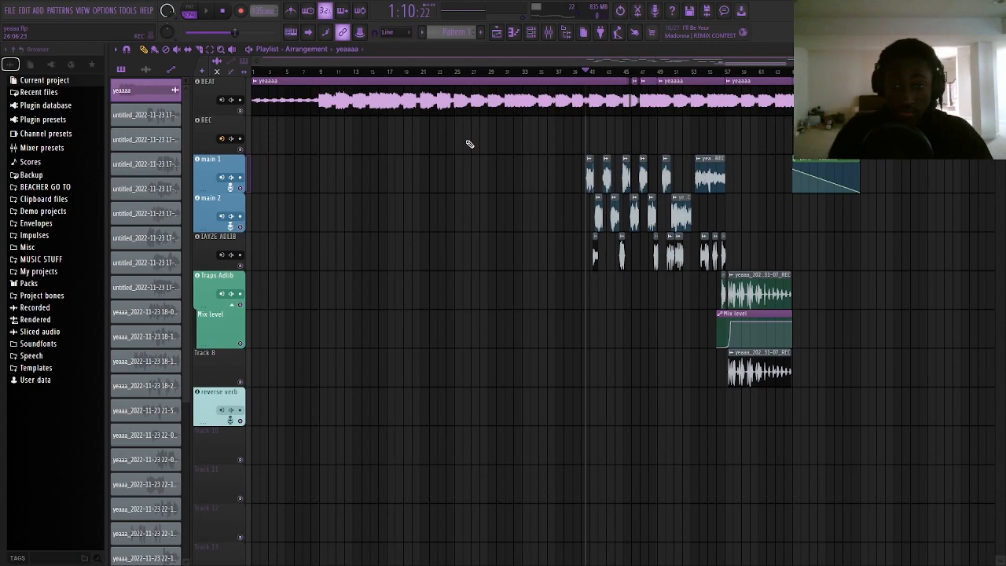
scroll(602, 135, up, 6)
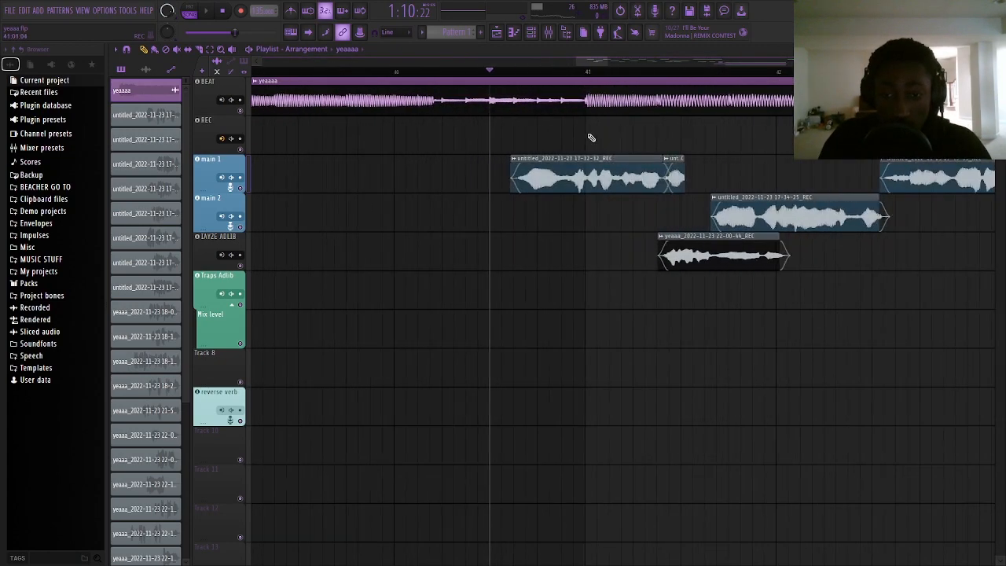
scroll(558, 132, down, 8)
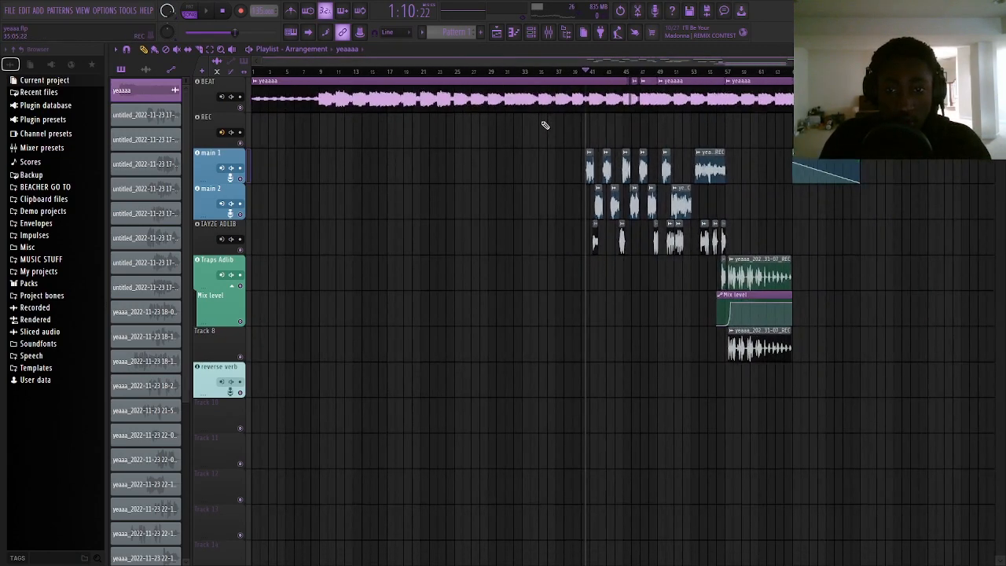
scroll(563, 252, up, 3)
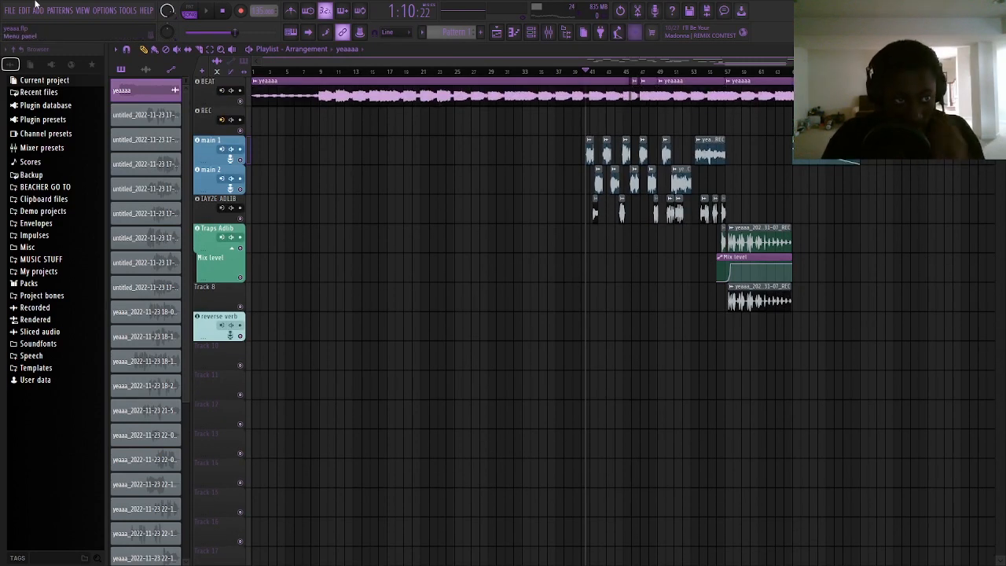
- Open the theme settings and look through the available presets and color adjustments
click(104, 10)
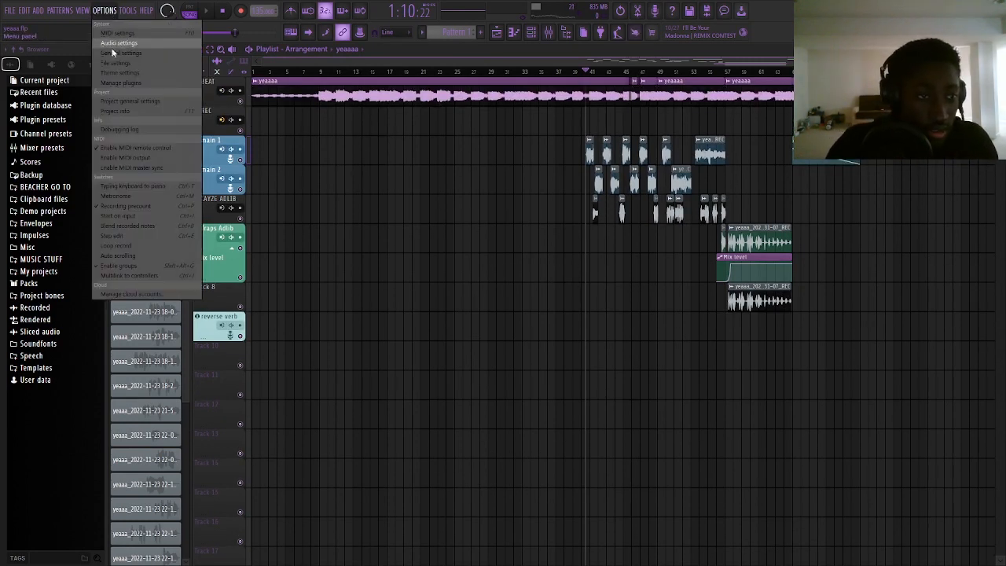
click(126, 73)
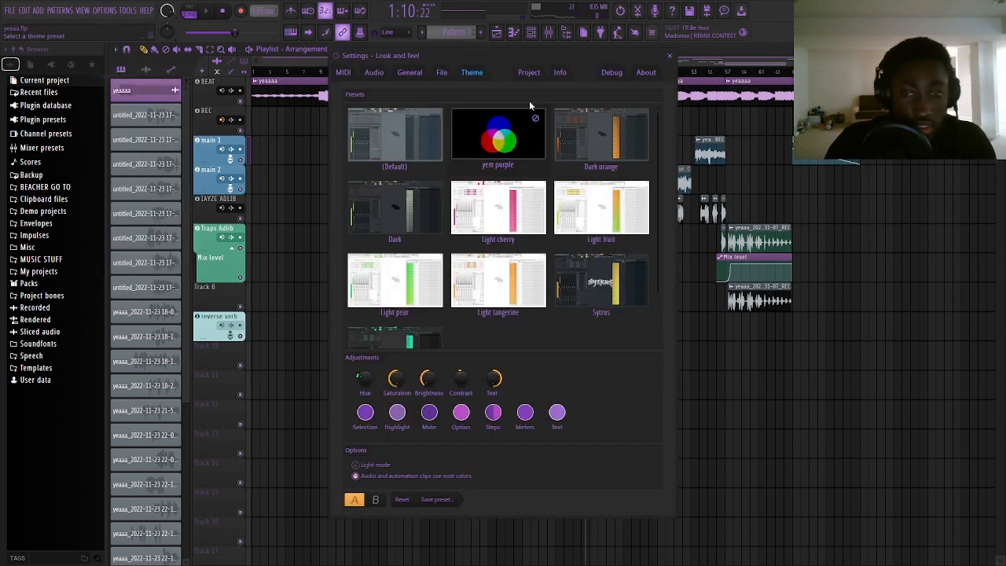
scroll(578, 271, down, 1)
scroll(578, 270, up, 1)
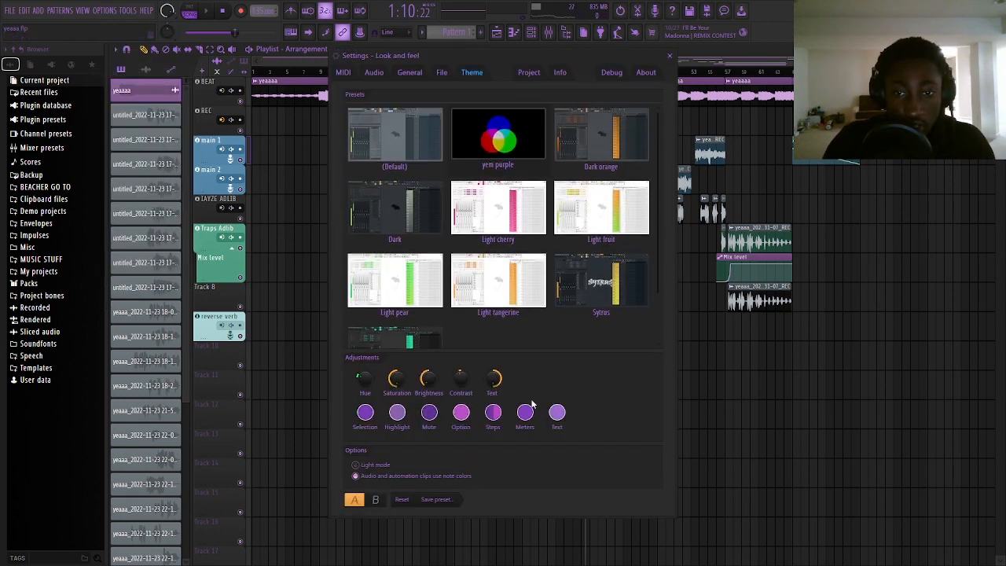
scroll(620, 186, down, 1)
scroll(527, 159, up, 1)
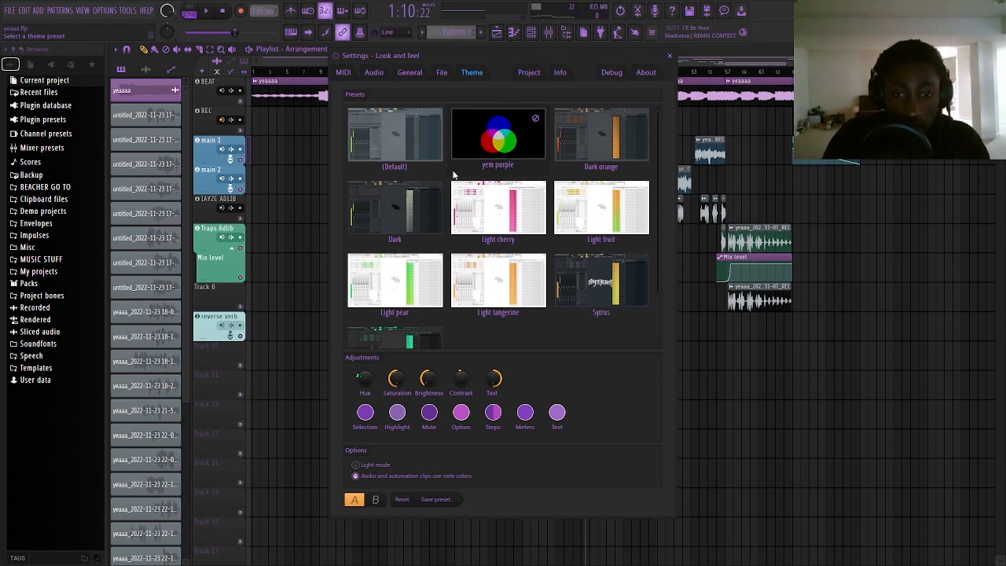
- Preview the (Default) and Dark orange theme presets, moving the settings window off the playlist clips
click(387, 155)
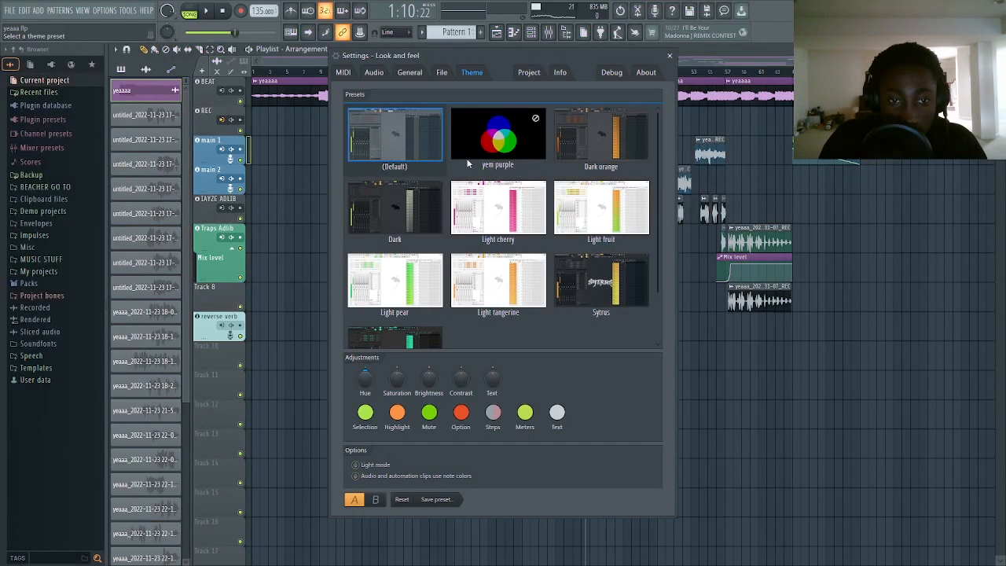
drag(526, 55, 417, 124)
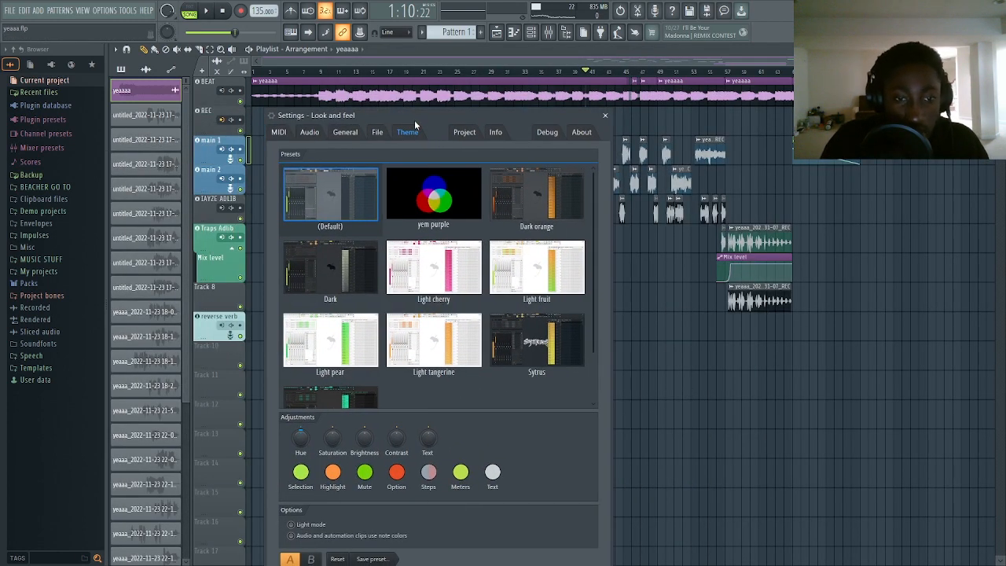
click(553, 224)
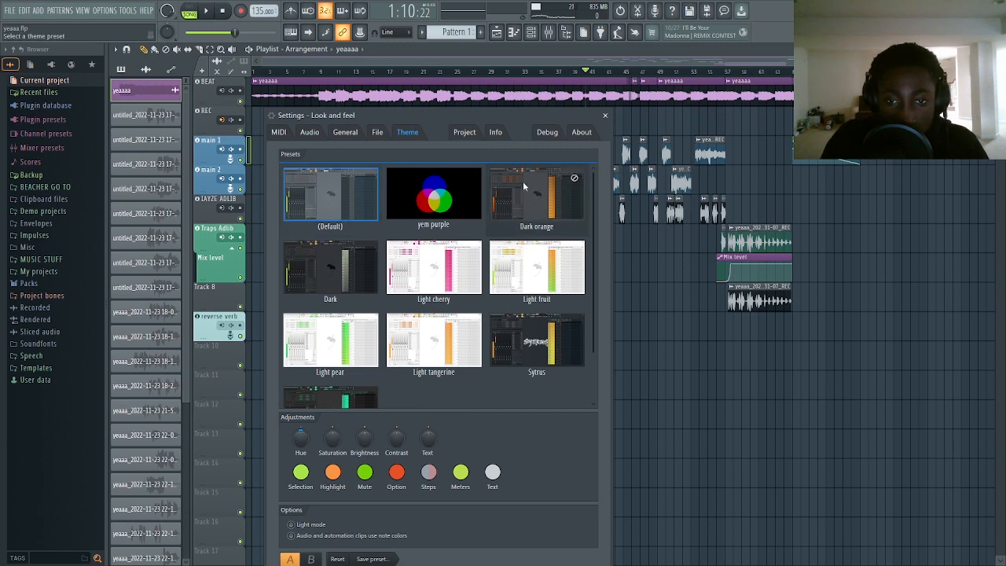
- Move the settings window aside to expose the playlist and preview the Light pear and Sytrus theme presets
drag(431, 124, 768, 129)
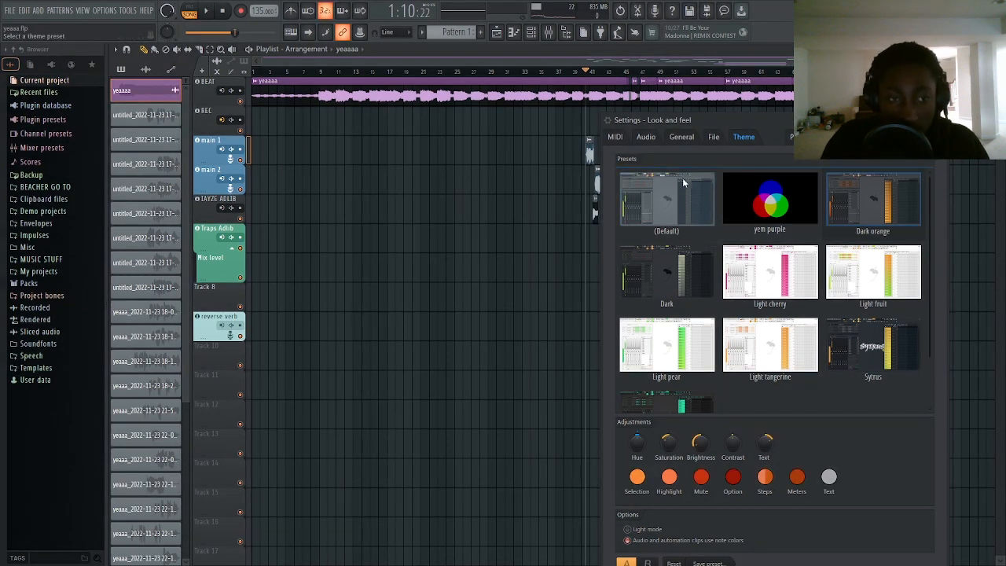
drag(771, 138, 685, 110)
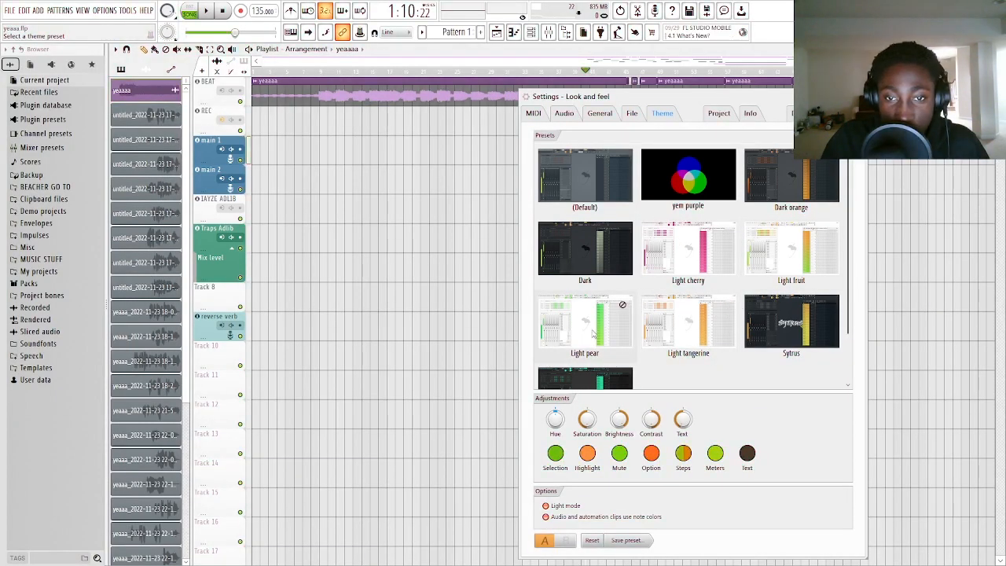
scroll(597, 330, down, 1)
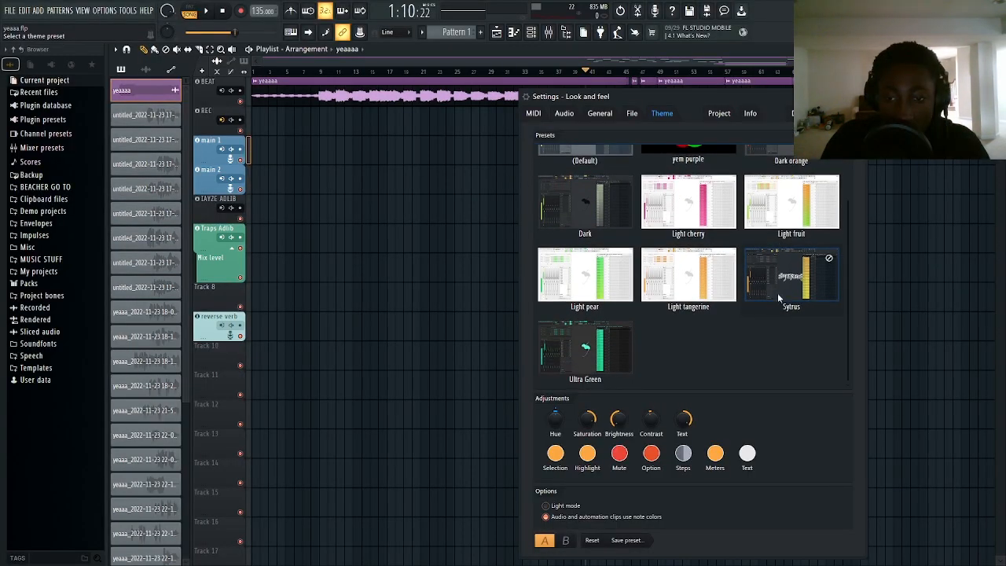
- Look up the Sytrus plugin in the Channel rack's list of channels to add, then close the Channel rack
click(530, 33)
click(172, 478)
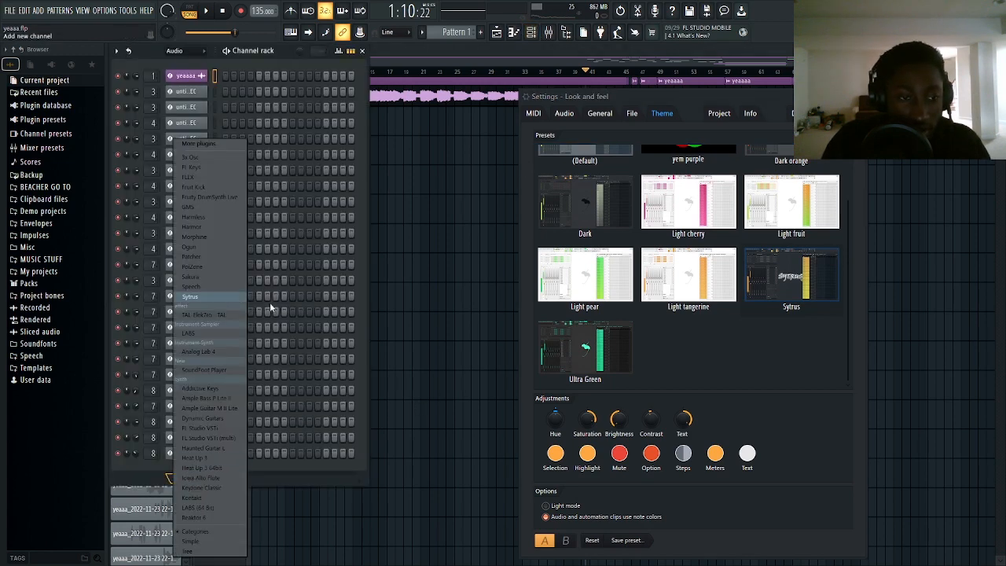
click(297, 55)
click(363, 51)
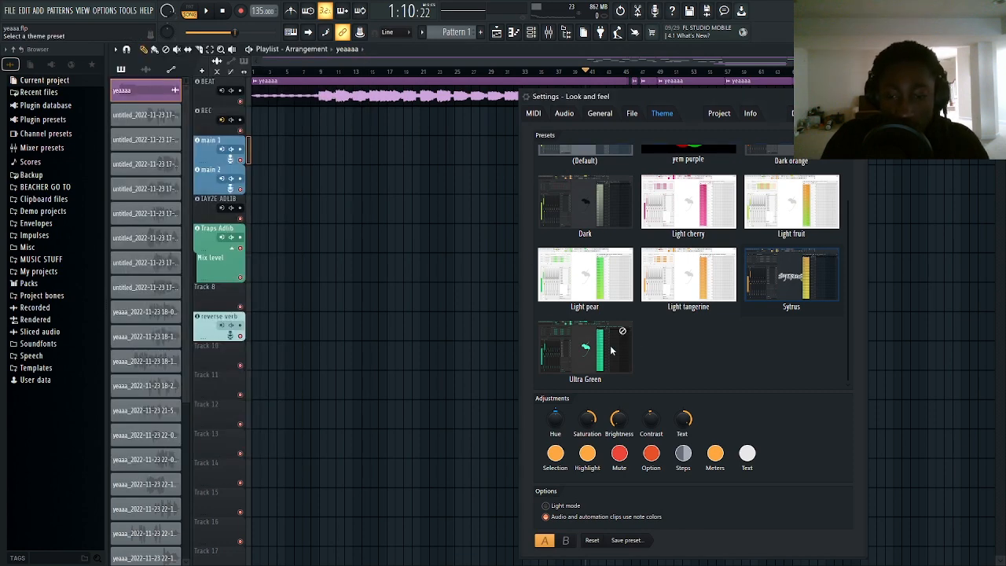
- Compare the Ultra Green theme preset with yem purple by switching between them
click(578, 349)
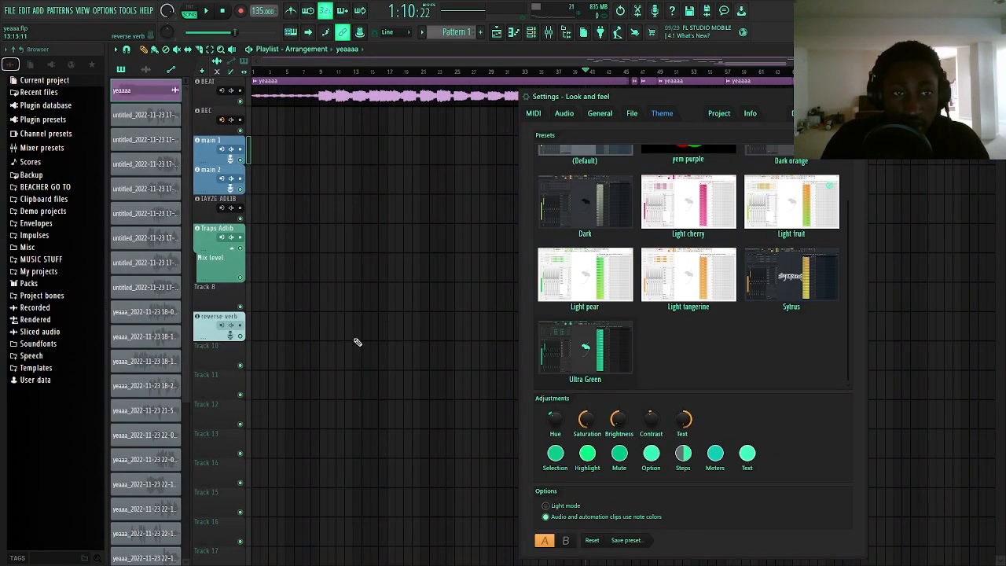
scroll(595, 276, up, 1)
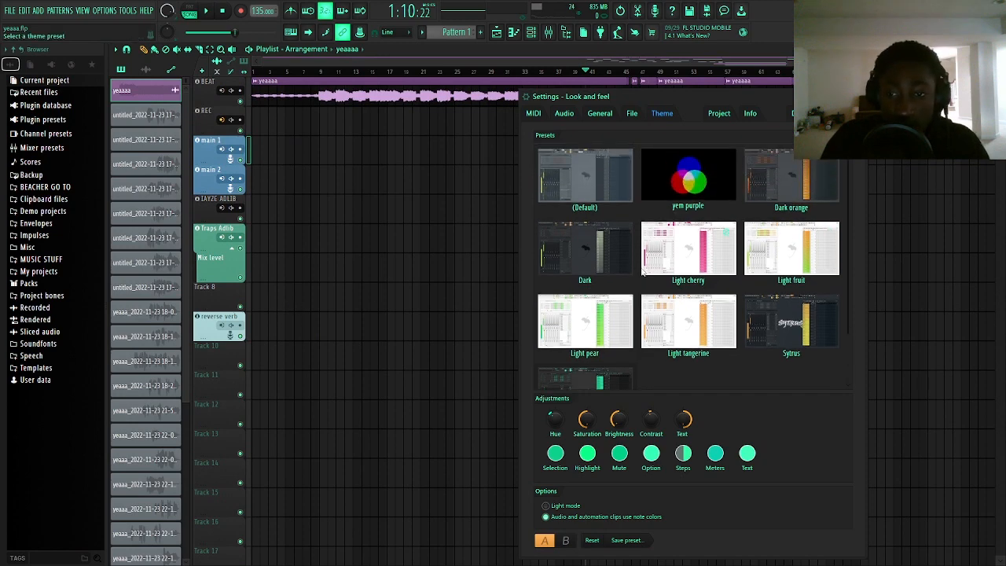
click(704, 199)
scroll(599, 336, down, 1)
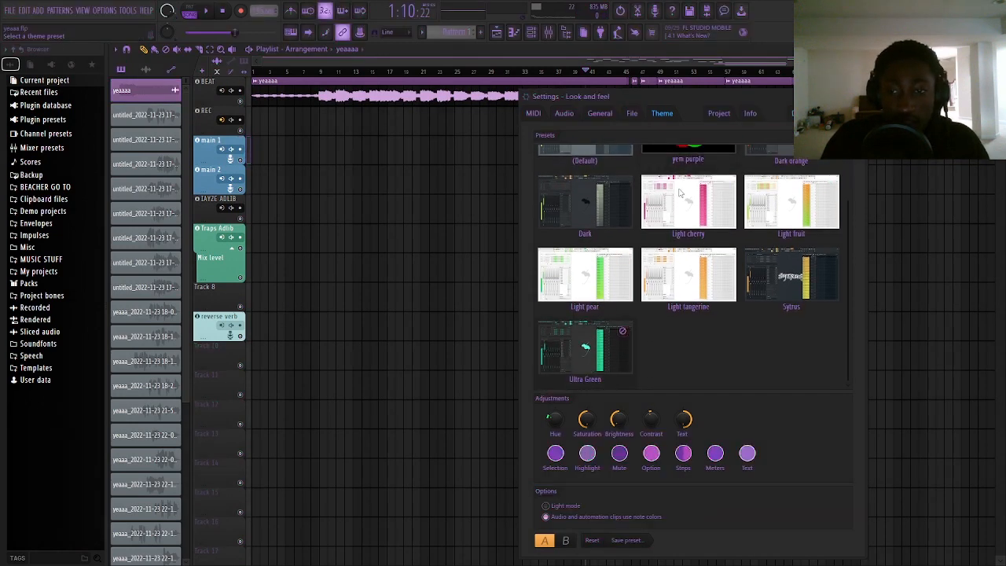
scroll(702, 160, up, 1)
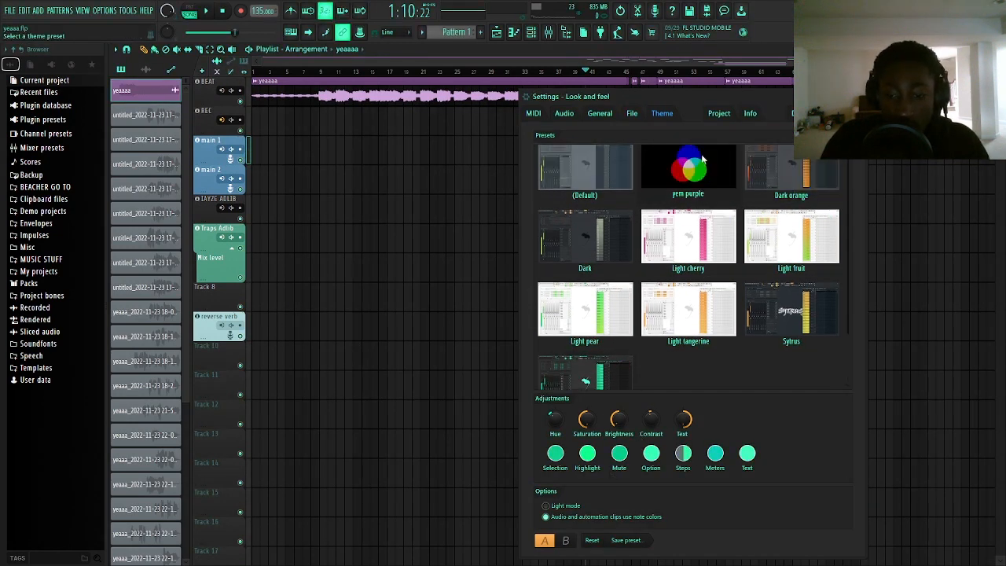
- Apply the yem purple theme preset and check the preset list again
click(702, 163)
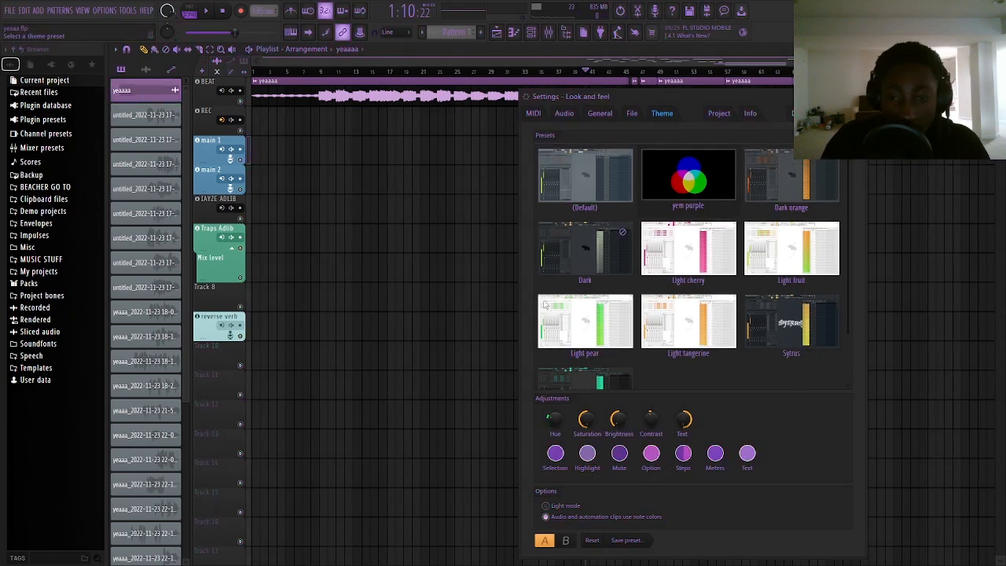
scroll(583, 317, down, 1)
scroll(593, 312, up, 1)
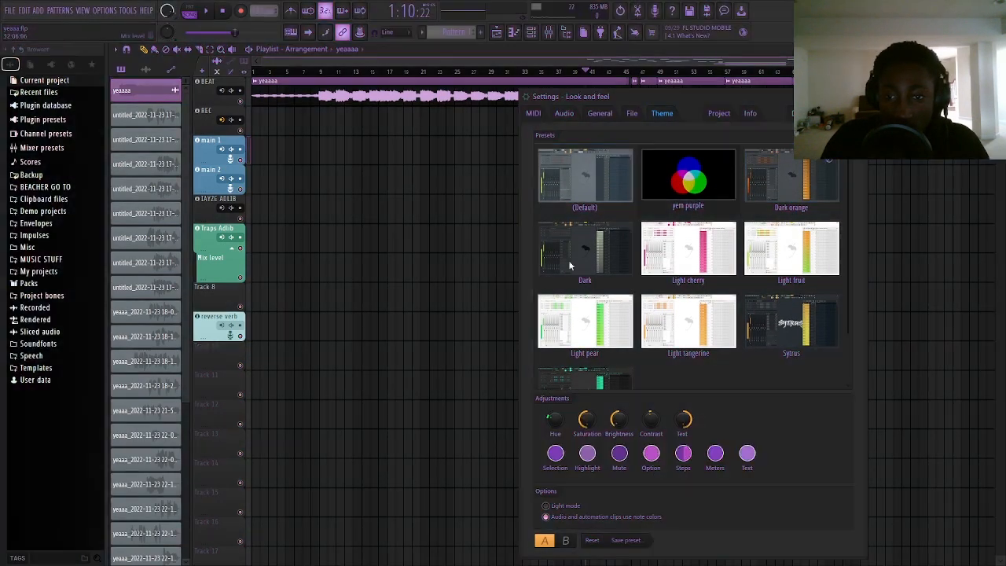
- Preview the Dark, Light cherry, Light fruit, Light pear, Sytrus and Ultra Green theme presets one after another
click(572, 264)
click(682, 248)
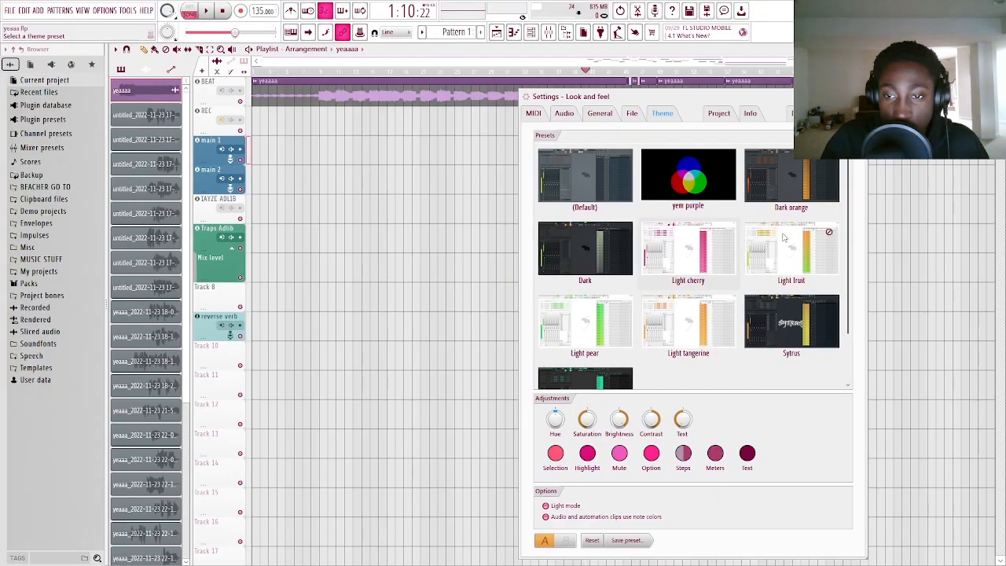
click(783, 236)
click(581, 318)
click(751, 310)
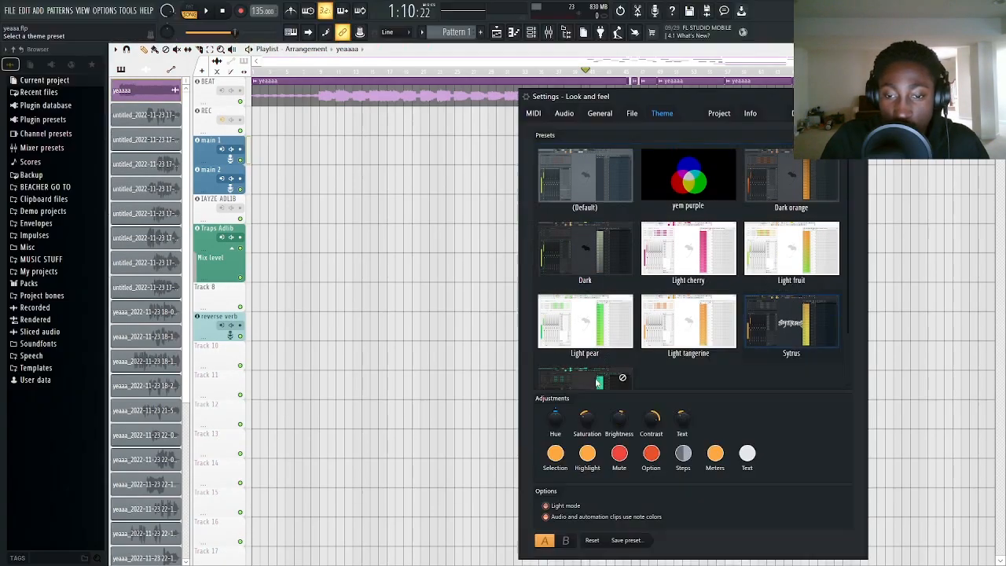
click(599, 379)
- Apply the yem purple theme preset and close the settings window
click(678, 229)
scroll(674, 241, up, 1)
click(674, 189)
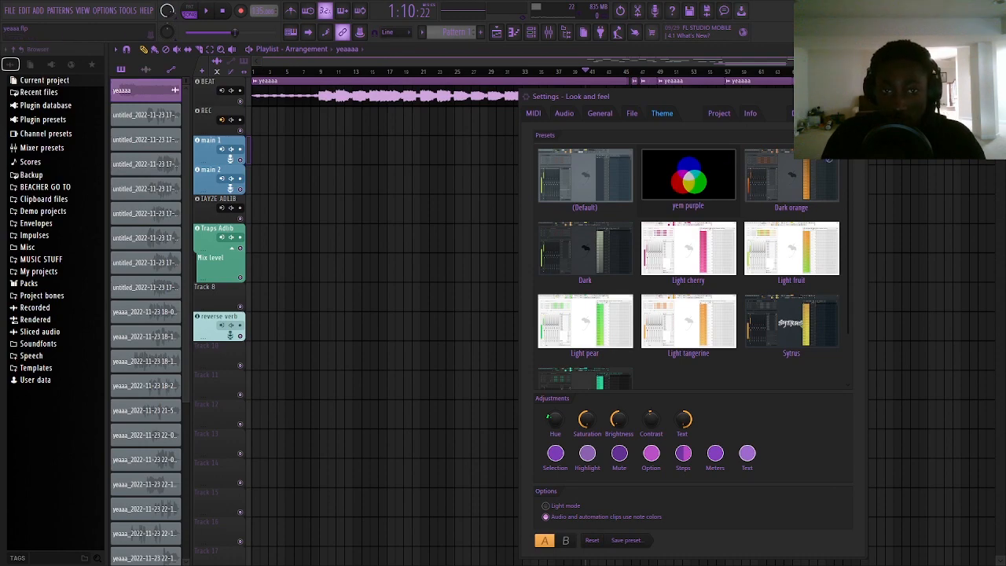
click(860, 96)
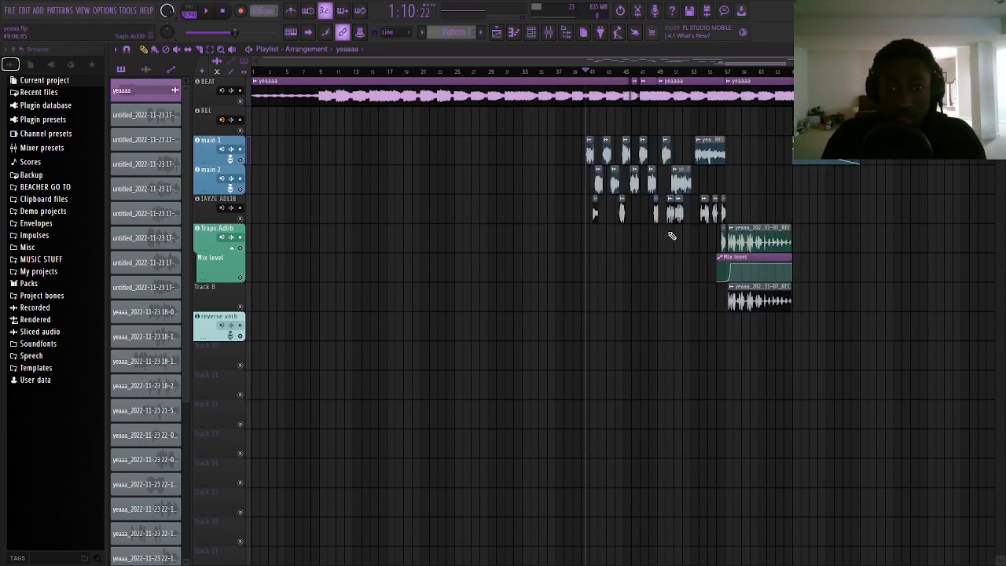
- Turn off Normalize for the first vocal clip on the main 1 track and close its clip settings
scroll(673, 236, up, 8)
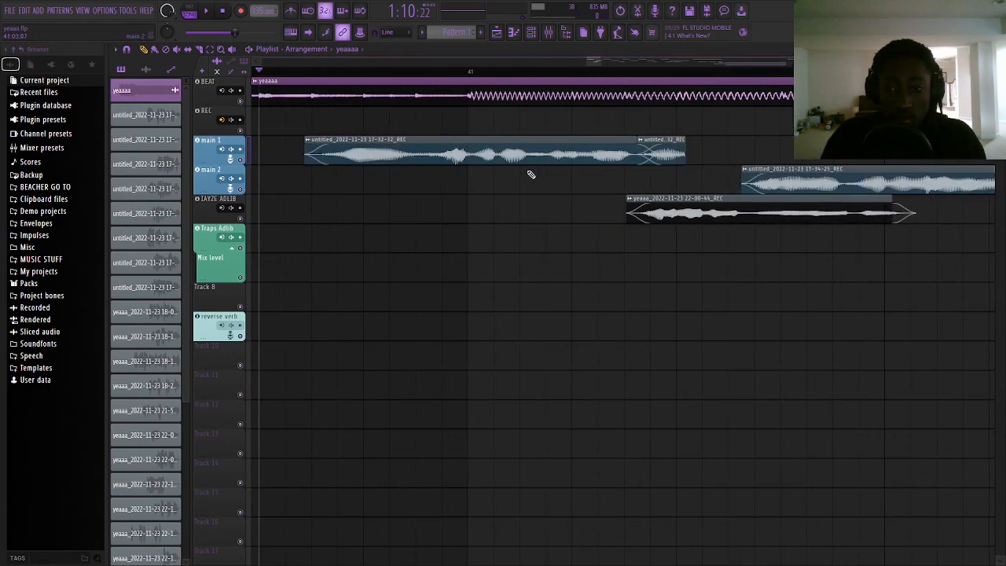
scroll(504, 157, up, 2)
double_click(467, 179)
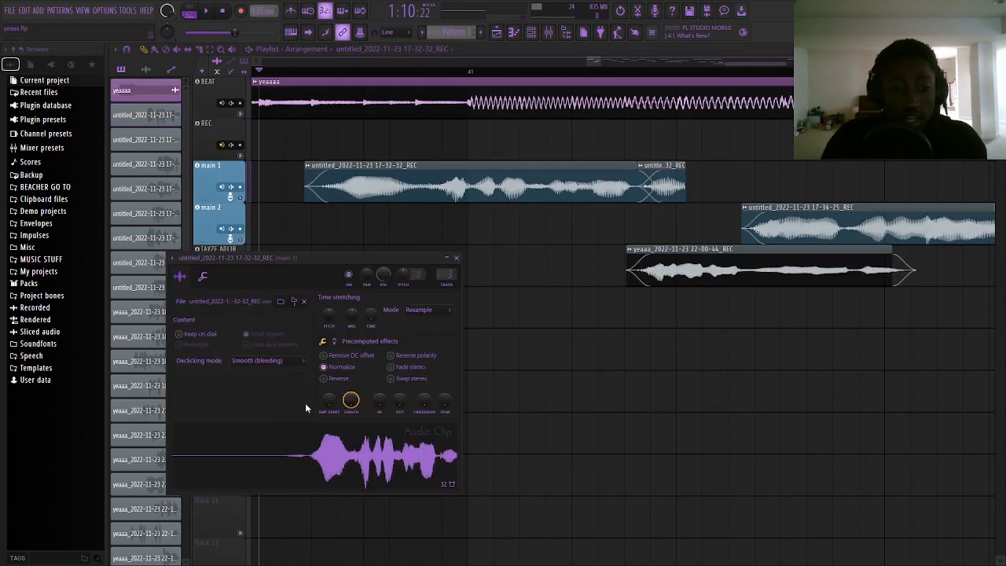
click(342, 370)
click(456, 259)
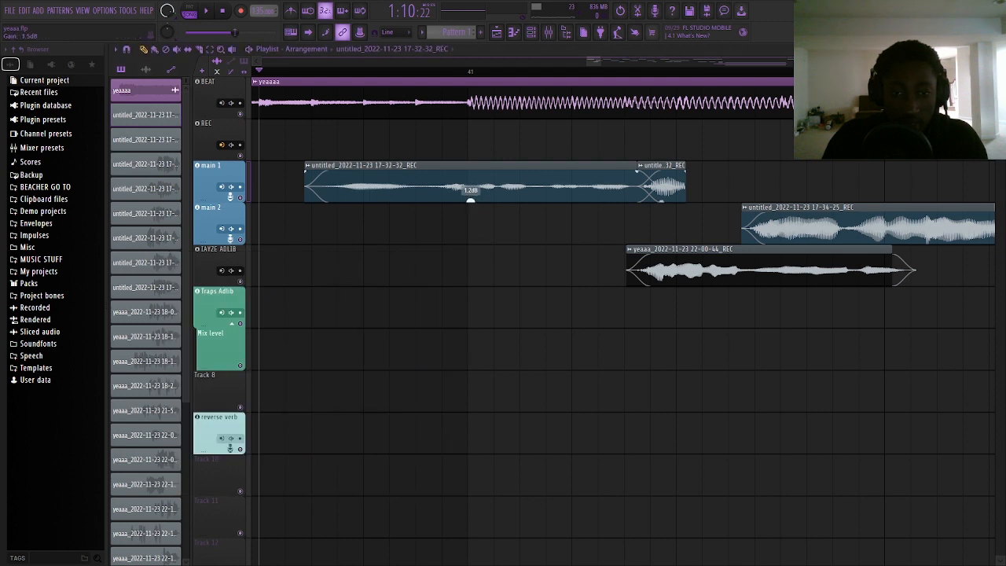
- Raise the first main 1 vocal clip's gain to 12.3 dB and play it back
scroll(470, 200, up, 10)
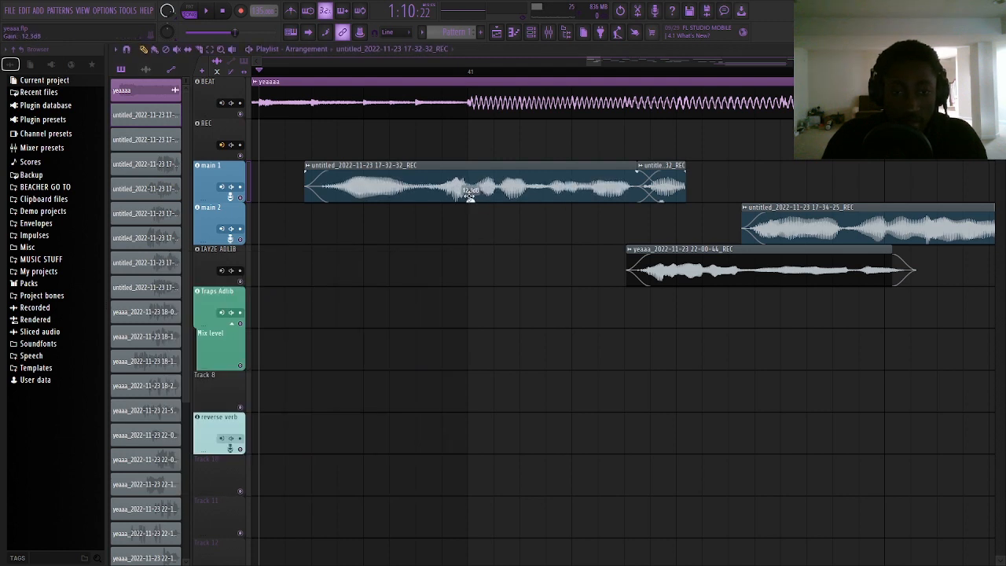
key(space)
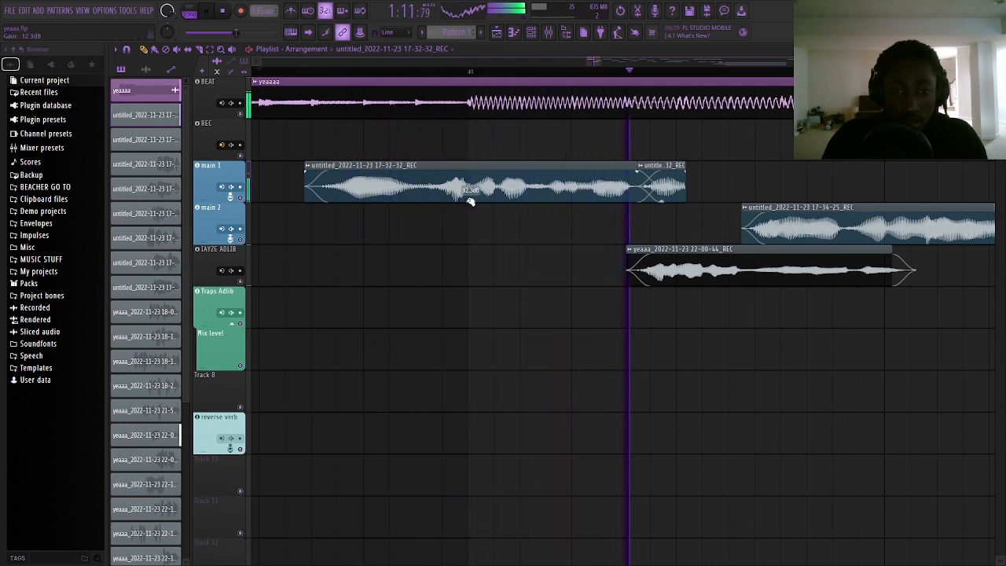
key(space)
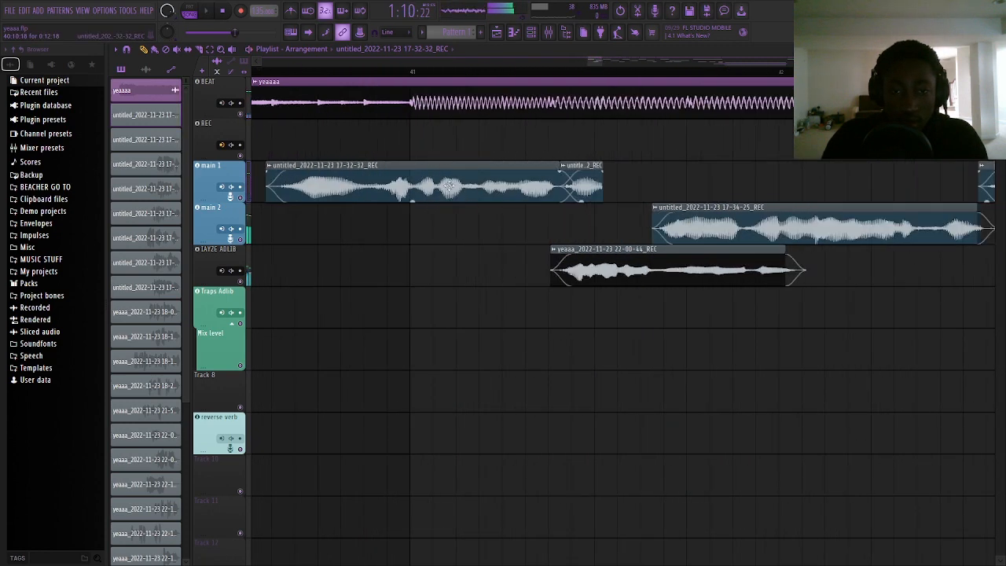
- Turn on Normalize for the first main 1 vocal clip and lower its gain to about 0 dB
double_click(448, 186)
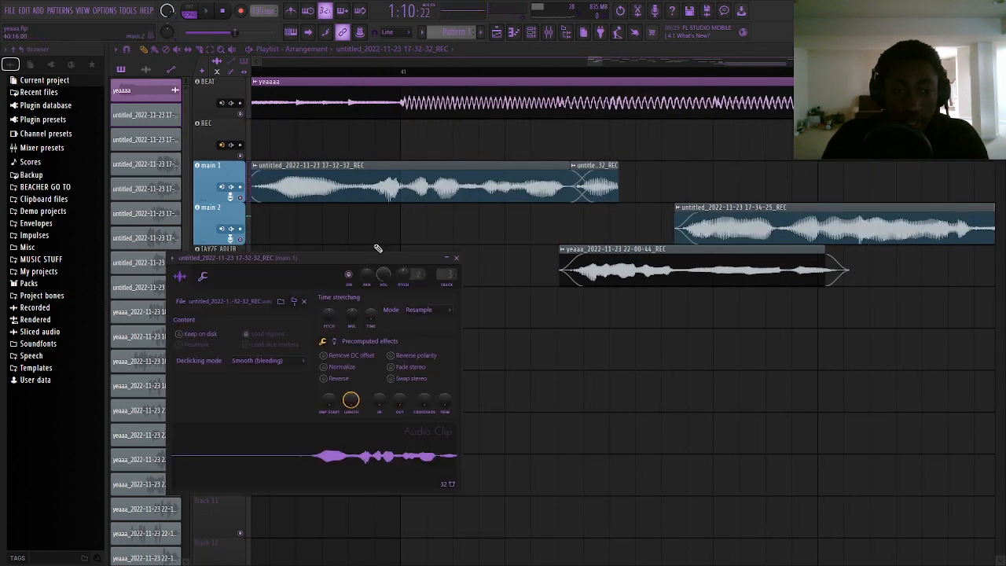
click(336, 367)
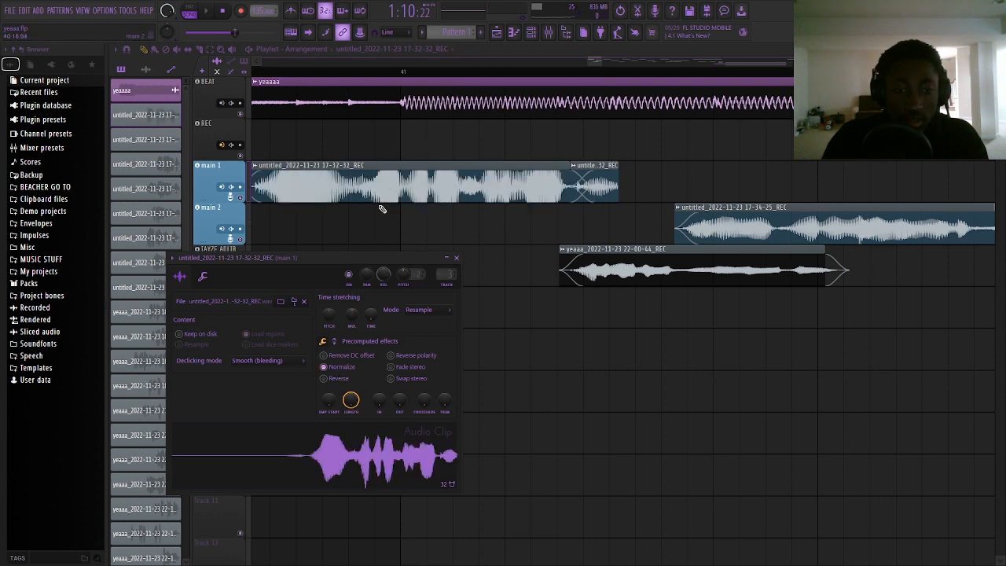
drag(411, 201, 411, 211)
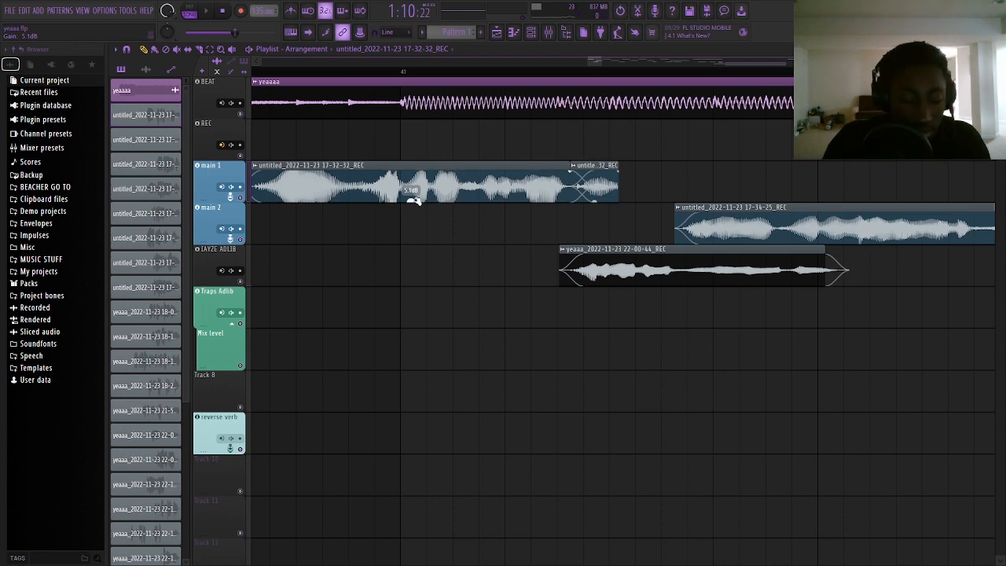
scroll(415, 199, down, 3)
scroll(415, 199, up, 6)
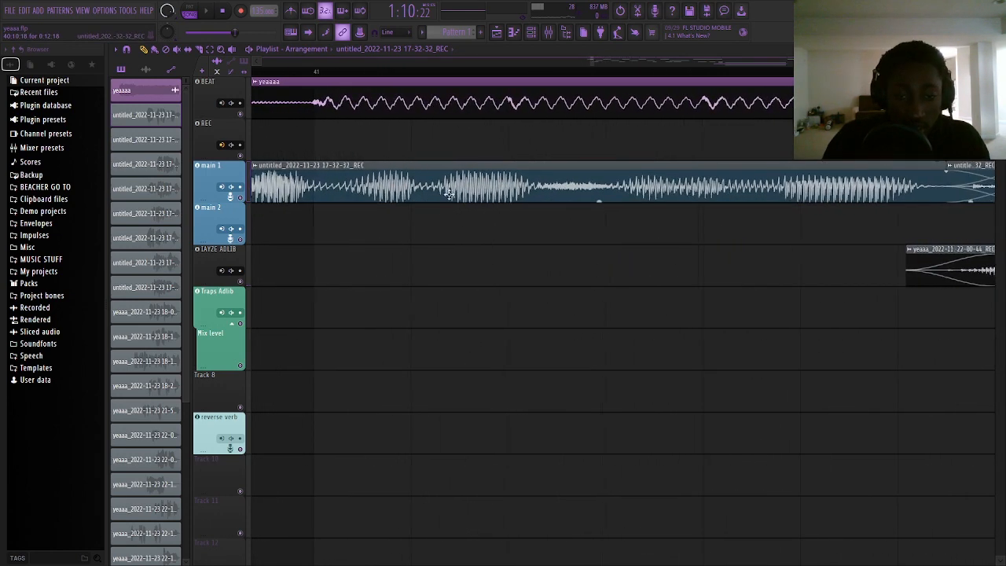
mouse_move(609, 203)
drag(609, 201, 608, 206)
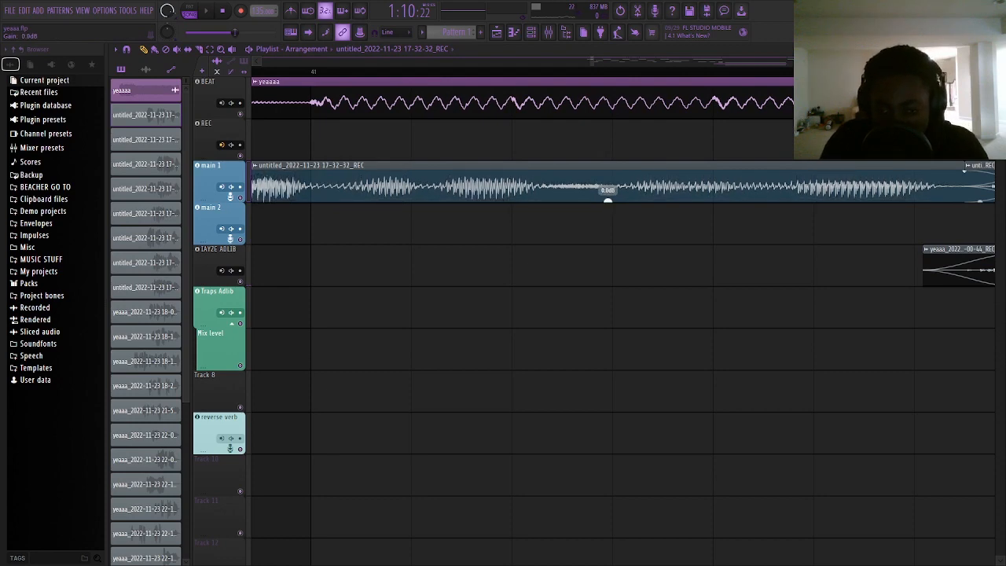
- Play back the opening vocals with the beat to hear the normalized clip, and stop the playback
scroll(384, 265, down, 6)
key(space)
scroll(447, 229, up, 3)
scroll(429, 253, down, 5)
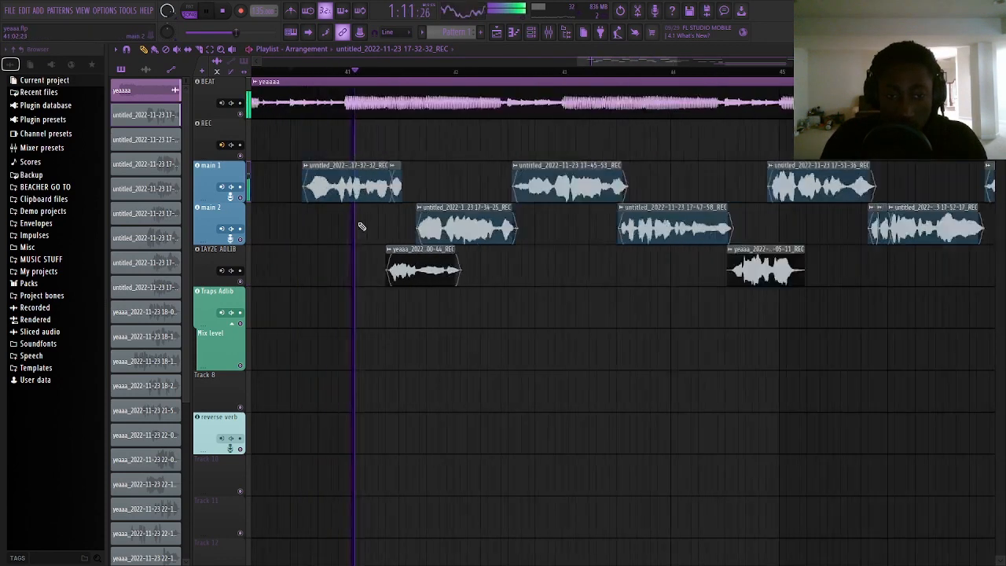
scroll(428, 253, up, 8)
key(space)
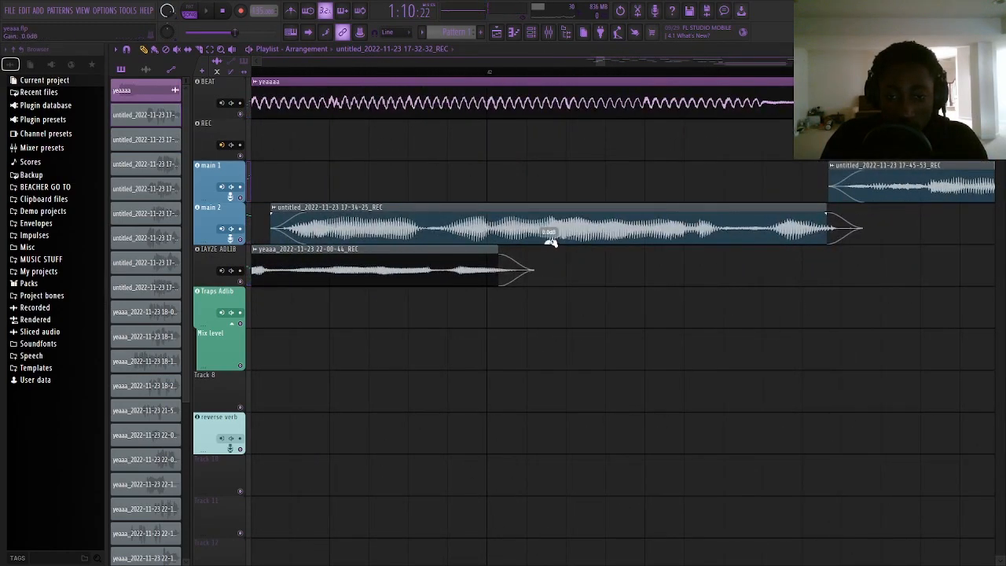
- Examine the crossfade between the first two overlapping vocal clips on the main 1 track
scroll(504, 271, down, 4)
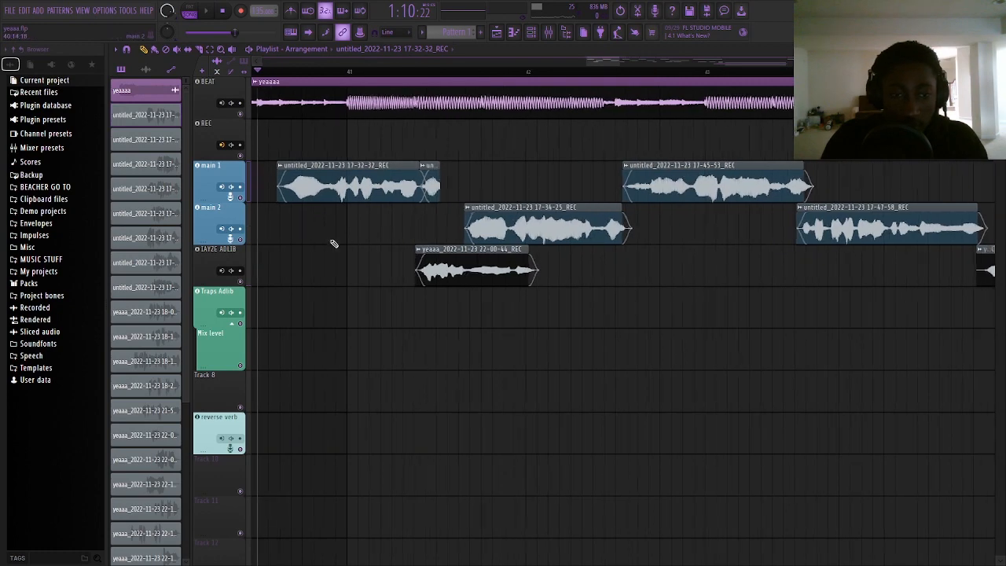
scroll(333, 242, down, 2)
scroll(362, 228, up, 6)
scroll(682, 184, down, 1)
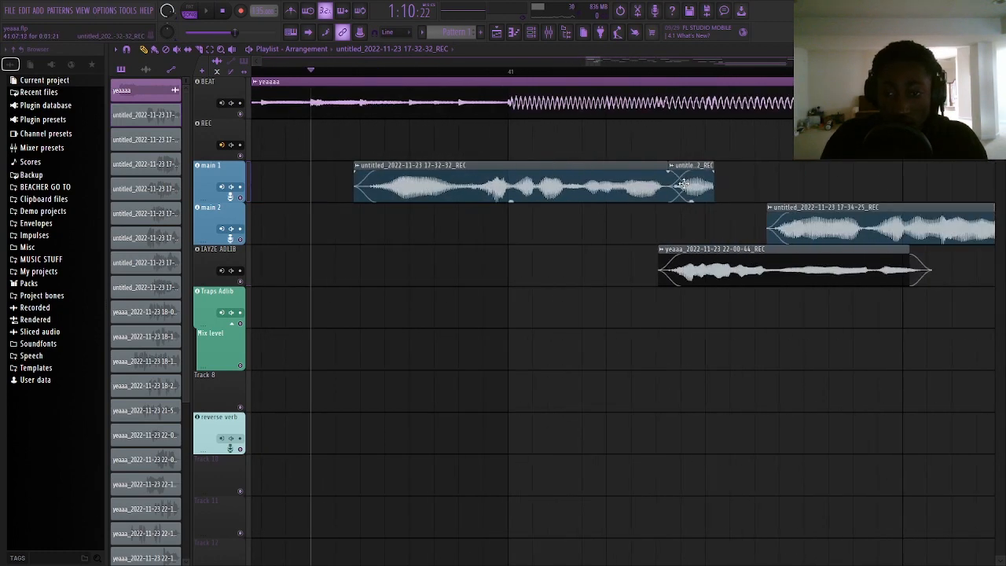
scroll(677, 181, up, 2)
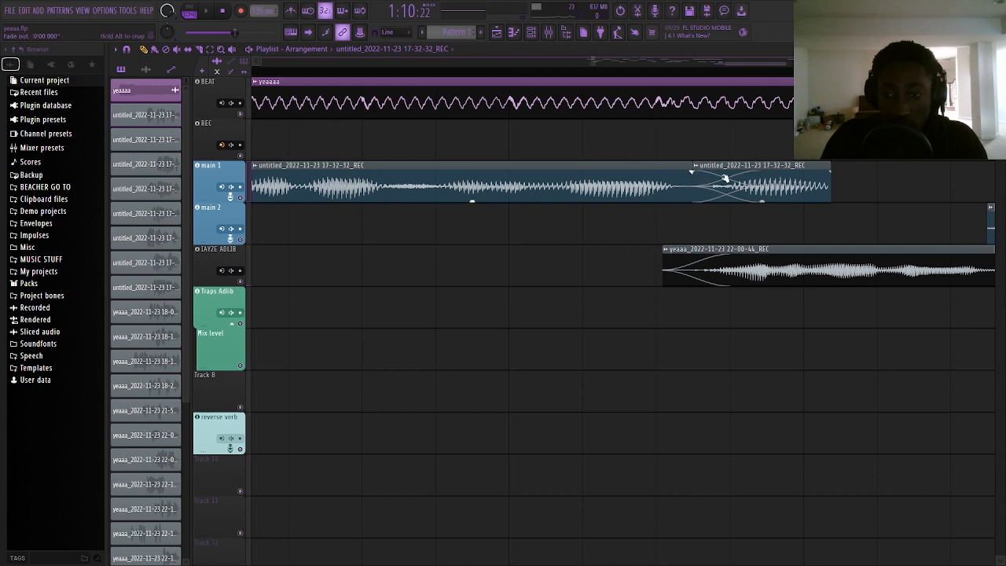
scroll(487, 227, down, 4)
drag(479, 177, 480, 150)
scroll(560, 173, up, 5)
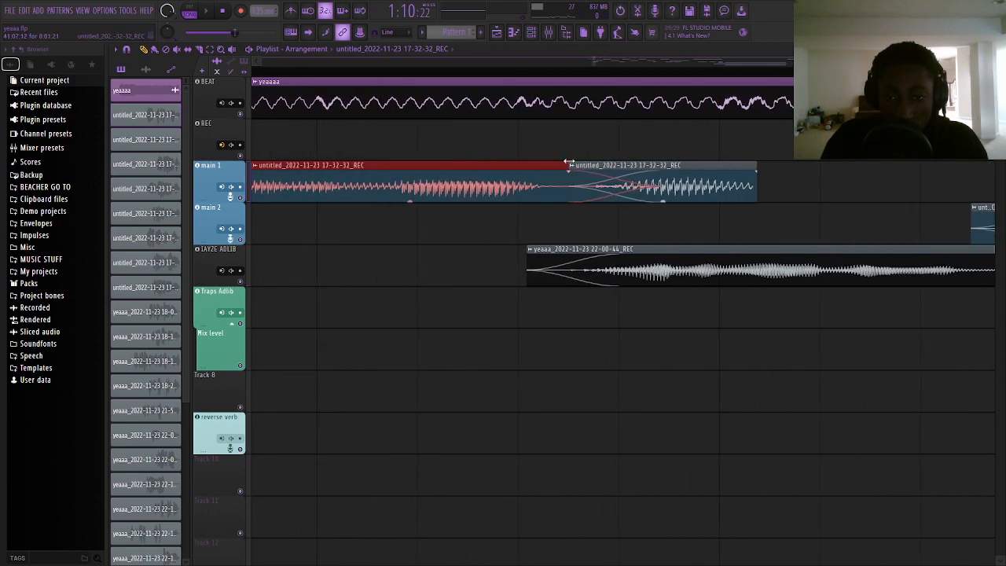
drag(570, 179, 532, 193)
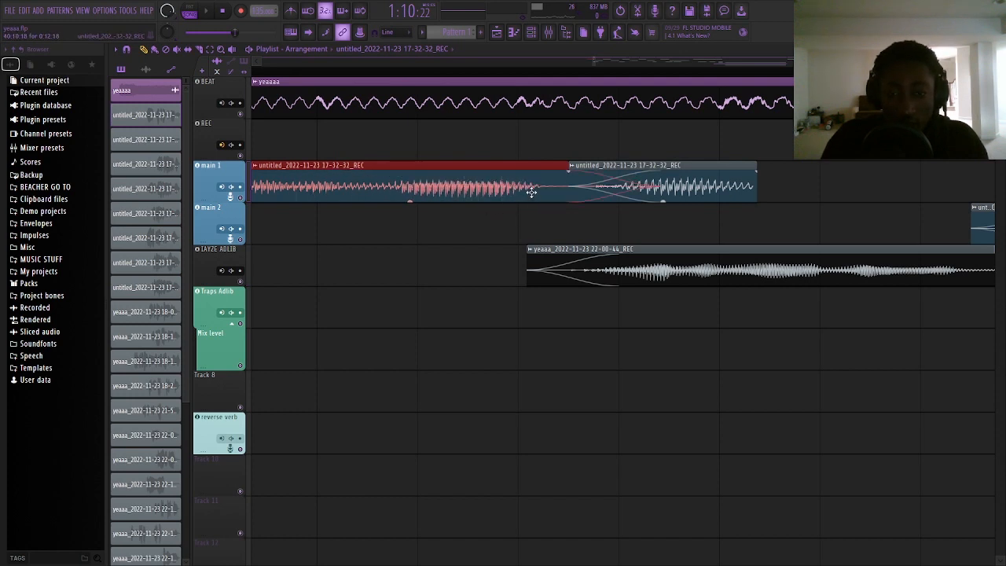
- Look through the declicking mode options in the first main 1 vocal clip's settings, keeping the mode as is, and close them
double_click(533, 193)
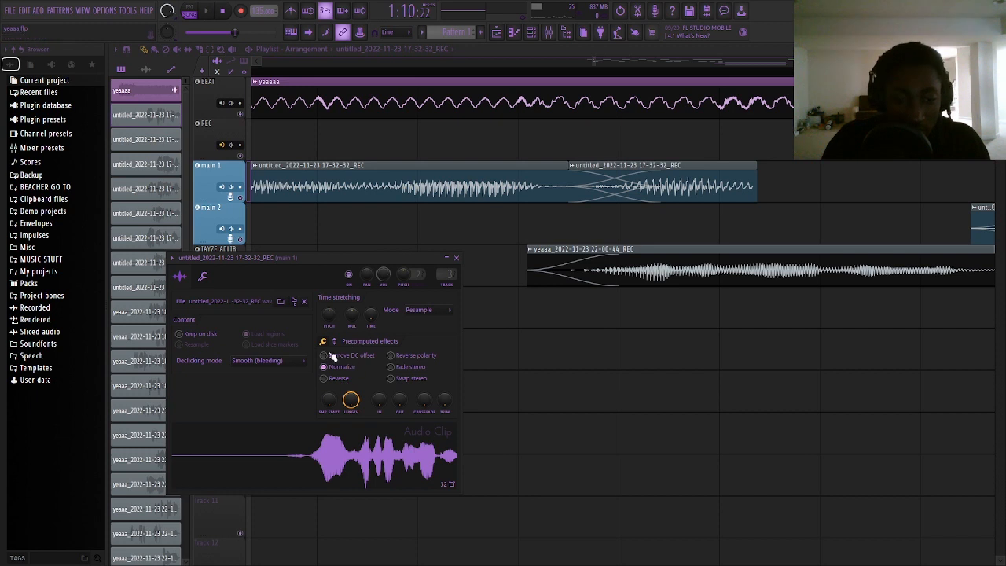
click(271, 360)
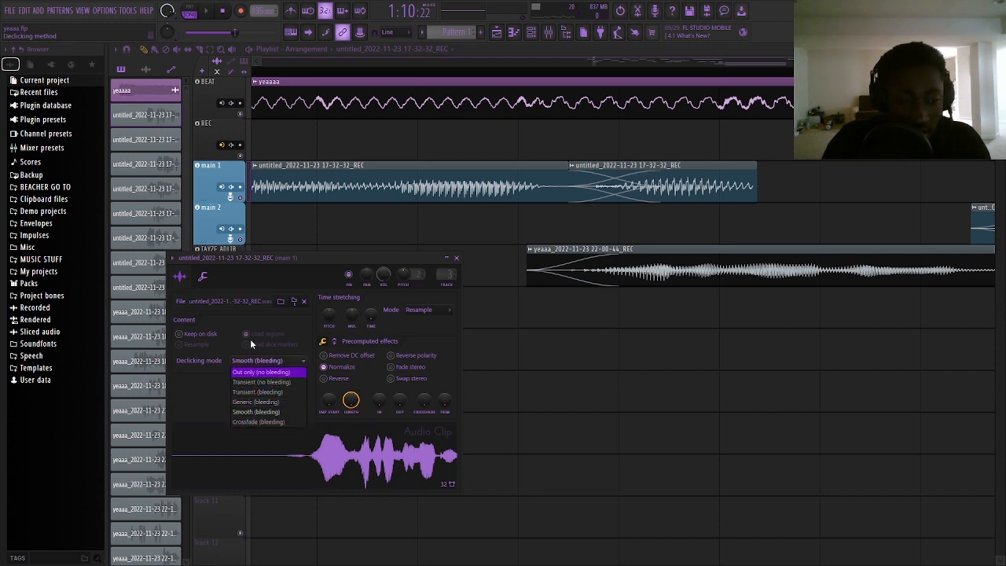
click(220, 415)
click(457, 258)
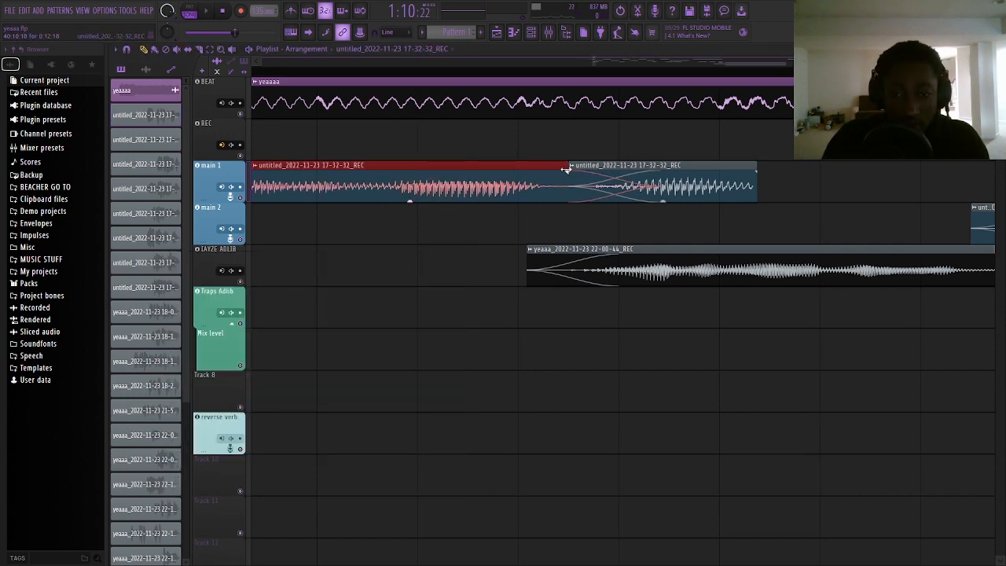
- Check the fade handle at the overlap of the first two main 1 clips and clear the clip selection
drag(568, 172, 634, 173)
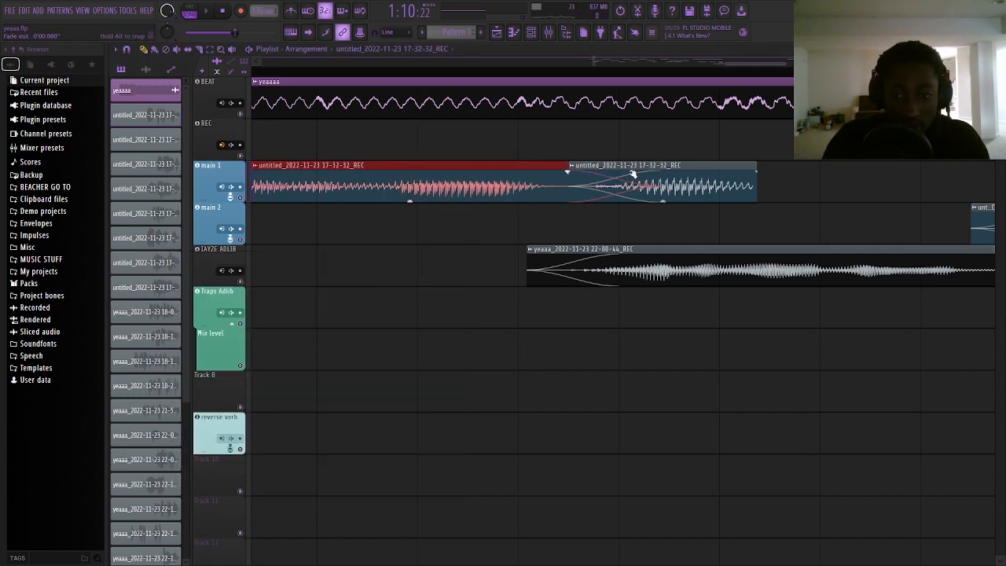
scroll(532, 292, down, 5)
scroll(532, 292, down, 5)
ctrl+click(584, 346)
scroll(486, 187, up, 4)
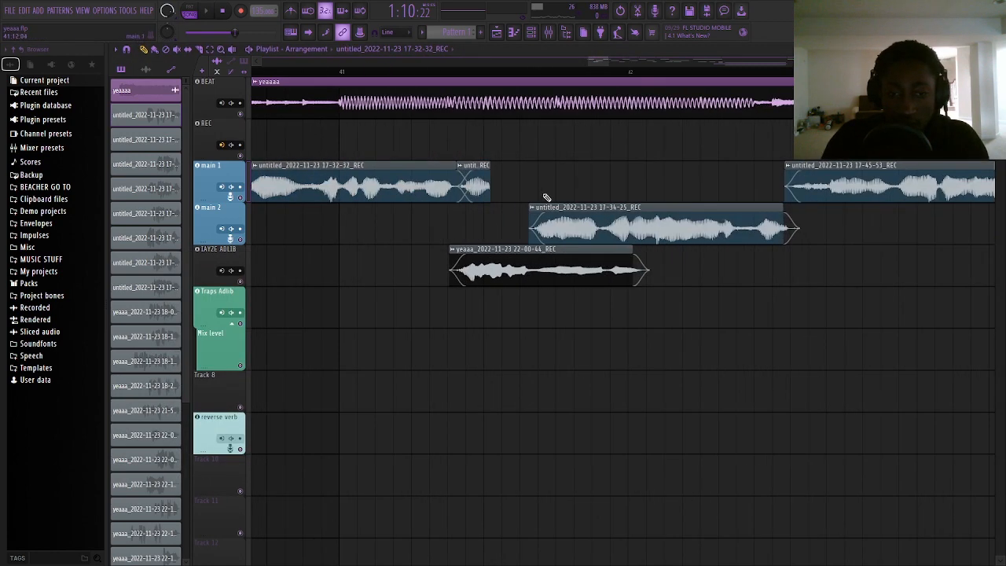
- Select the first main 1 vocal clip and try shortening its crossfade with the following clip, moving that clip earlier
scroll(466, 193, up, 4)
drag(489, 145, 513, 221)
ctrl+click(372, 194)
ctrl+click(388, 187)
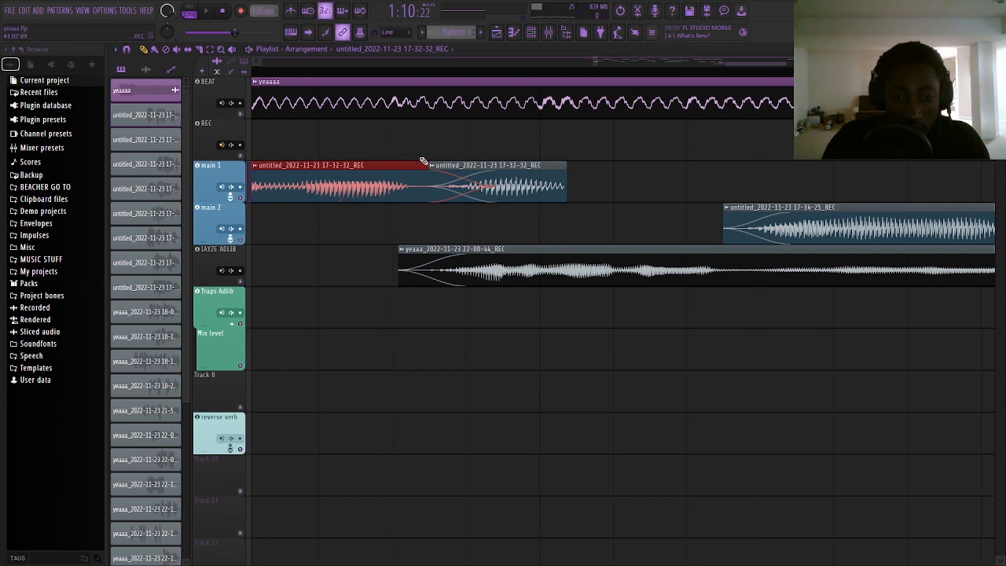
drag(488, 164, 452, 164)
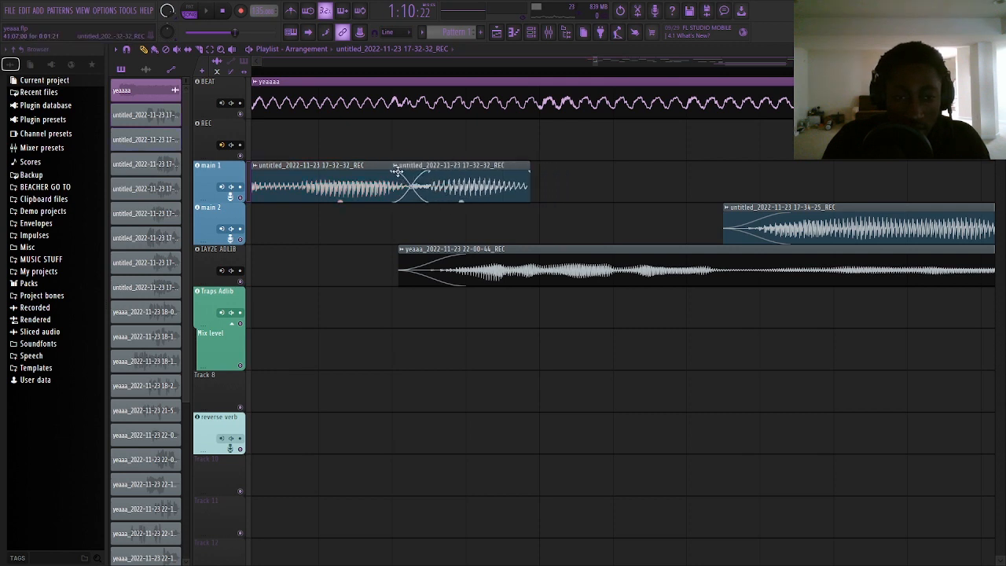
- Undo the edits to the two overlapping main 1 clips and clear the clip selection
key(ctrl+z)
key(ctrl+z)
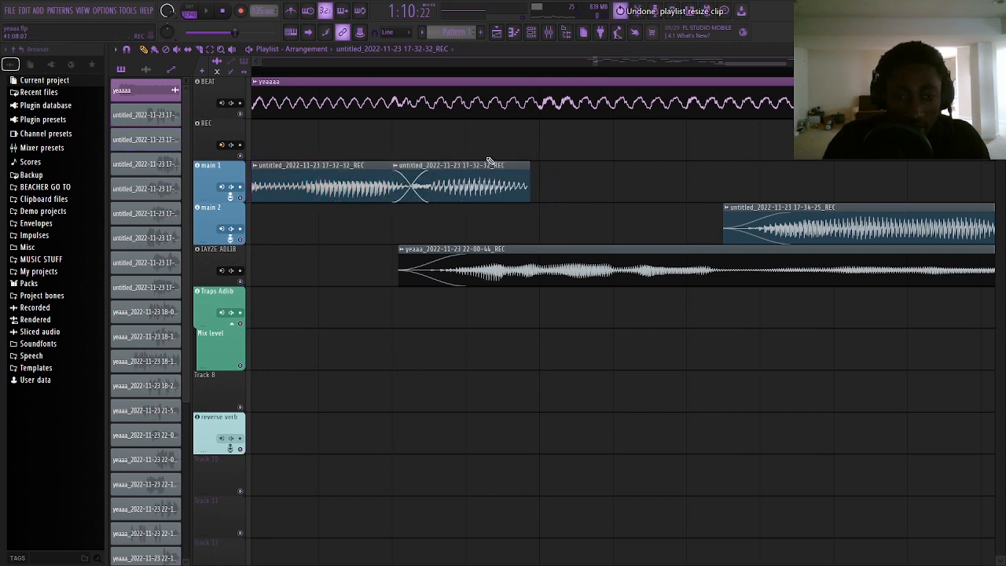
key(ctrl+z)
ctrl+click(647, 174)
scroll(488, 164, down, 12)
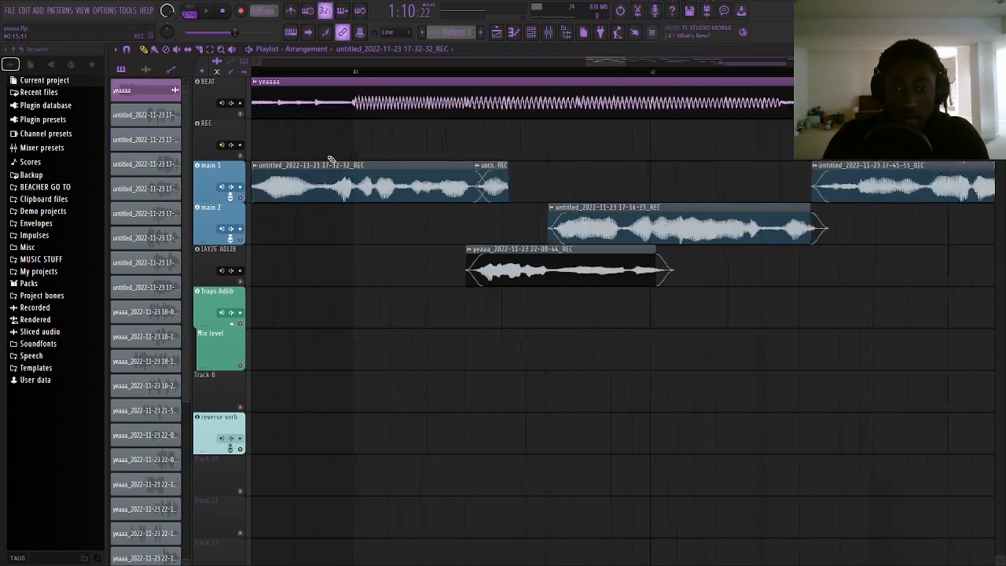
- Look over the whole arrangement of vocal, adlib and automation clips in the playlist
scroll(539, 198, up, 4)
scroll(530, 198, down, 3)
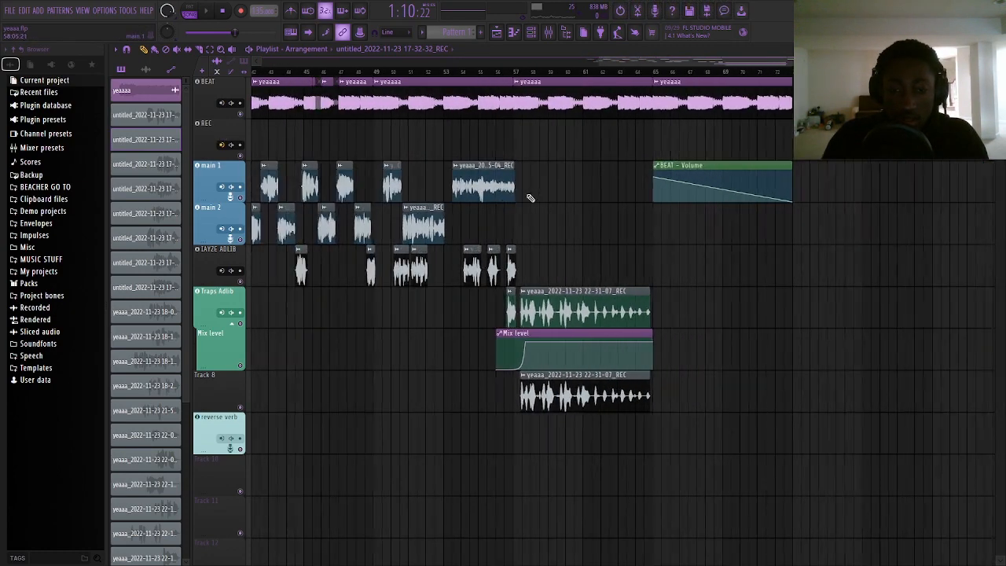
scroll(510, 208, down, 2)
scroll(488, 228, up, 3)
scroll(438, 236, down, 2)
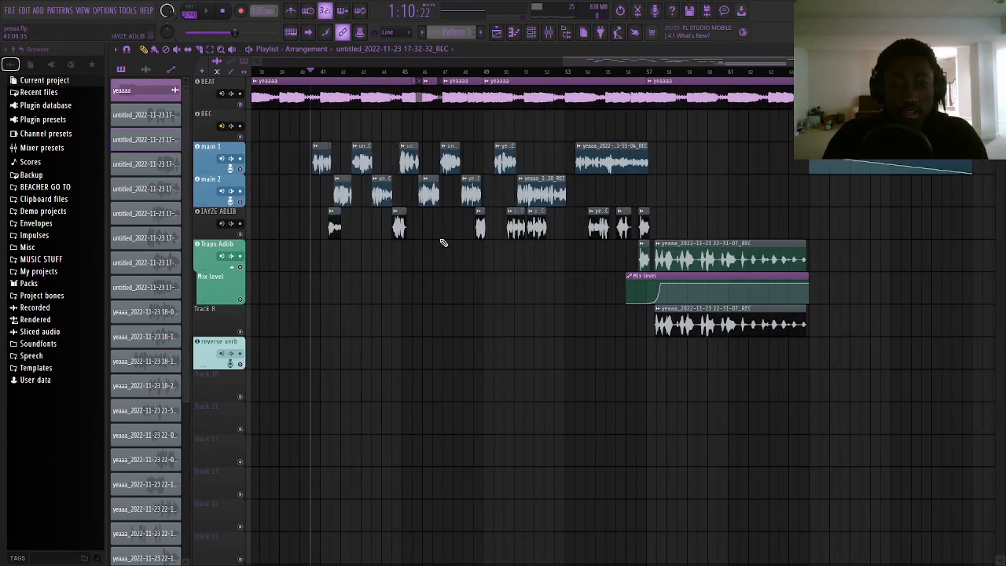
scroll(331, 262, up, 4)
scroll(310, 260, up, 3)
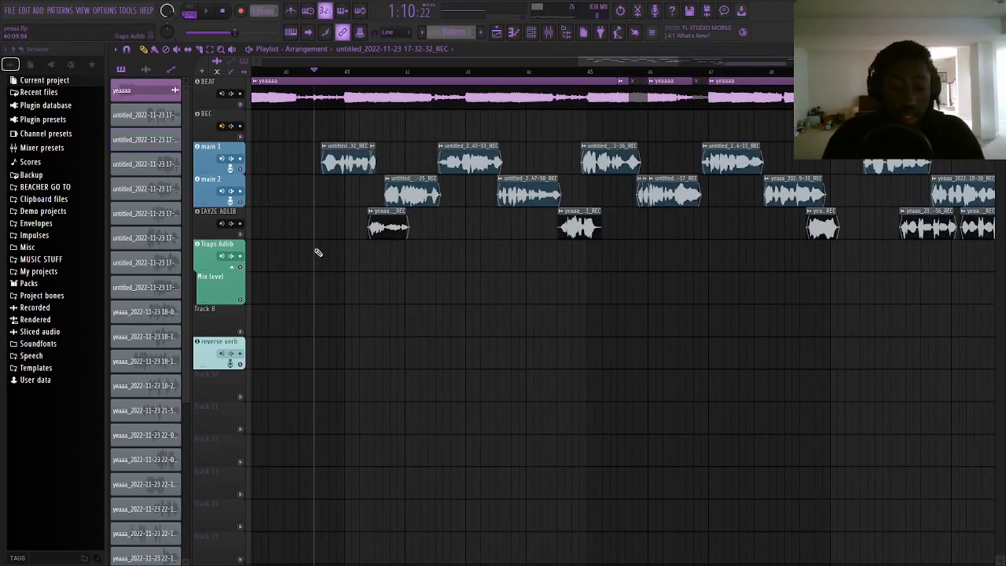
scroll(319, 254, down, 5)
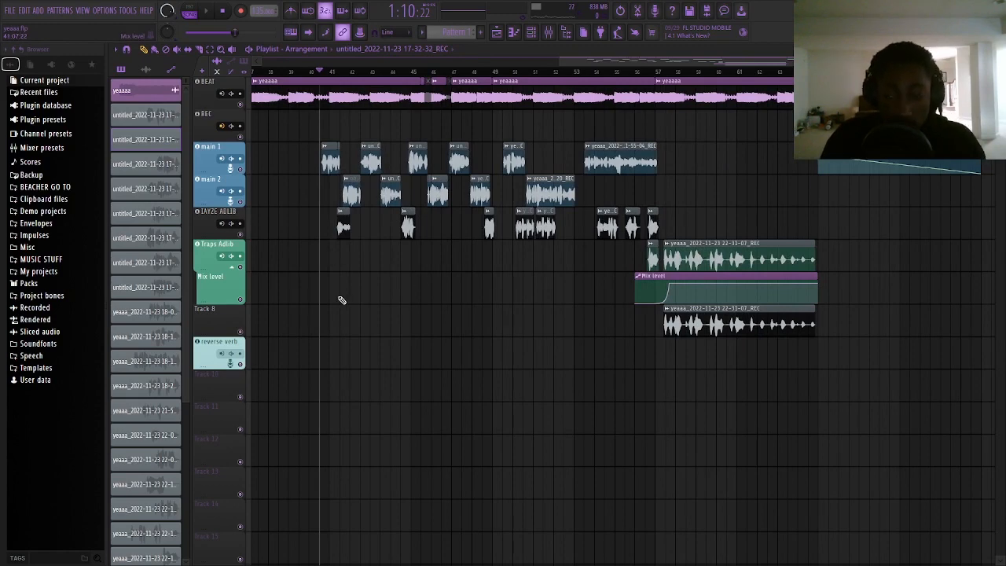
- Look over the full vocal arrangement in the playlist, bring up the mixer and select the first three main 2 clips
scroll(365, 294, down, 6)
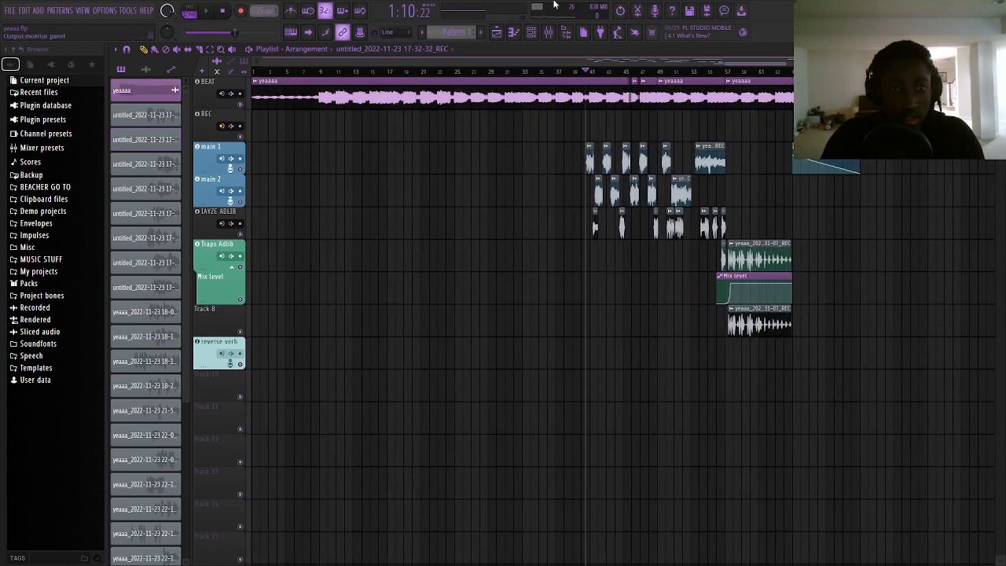
scroll(652, 214, up, 6)
scroll(586, 257, down, 6)
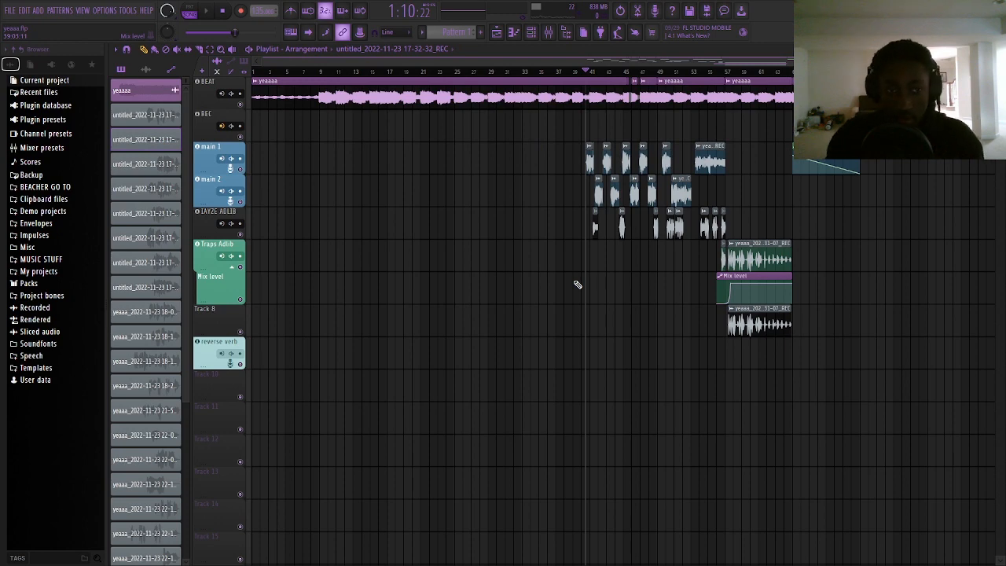
key(F9)
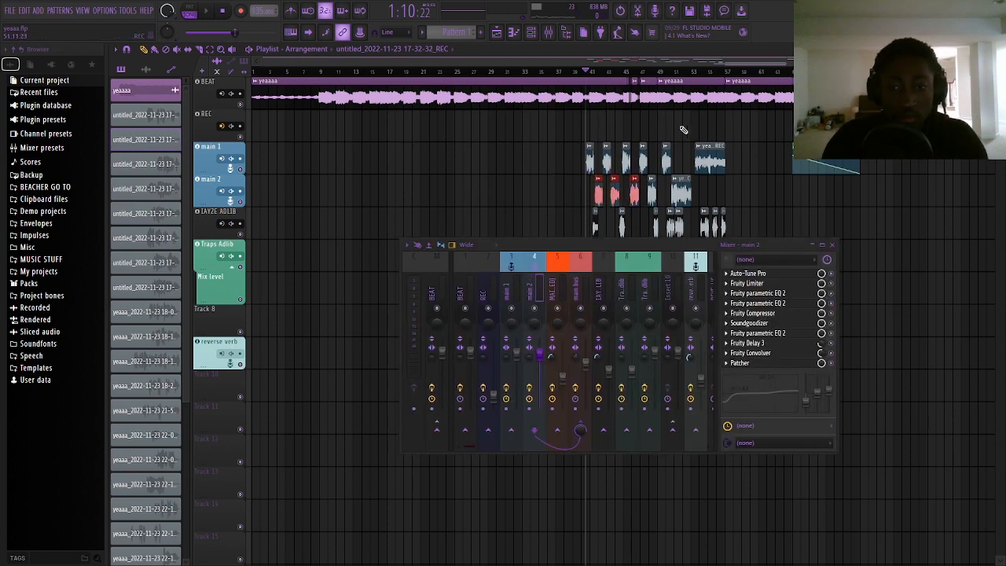
drag(427, 157, 638, 178)
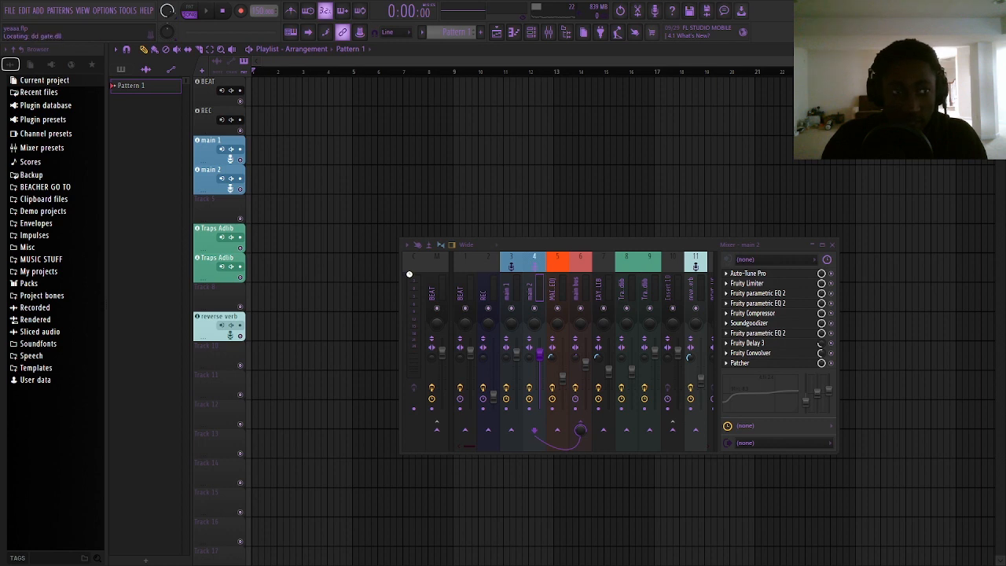
- Examine the effect chains of the main 1, MAIN(UNROUTED) and main bus mixer channels and collapse the main 1 playlist track
click(517, 284)
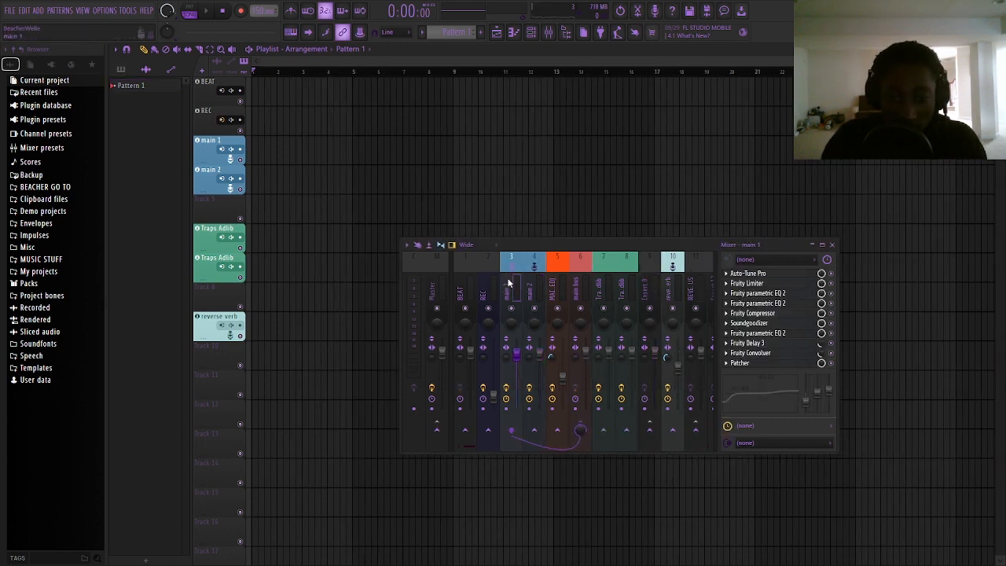
click(560, 293)
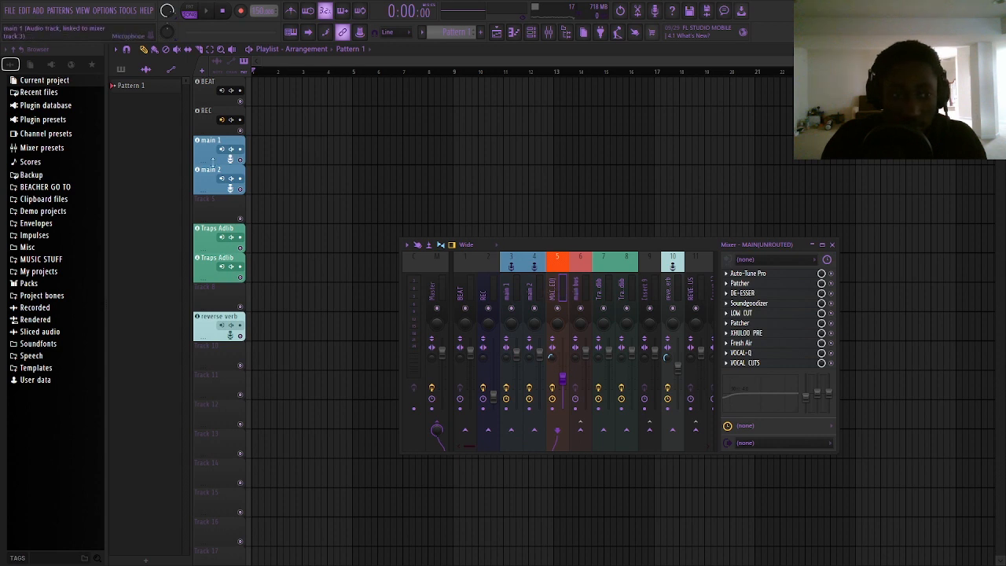
drag(213, 161, 213, 147)
click(579, 290)
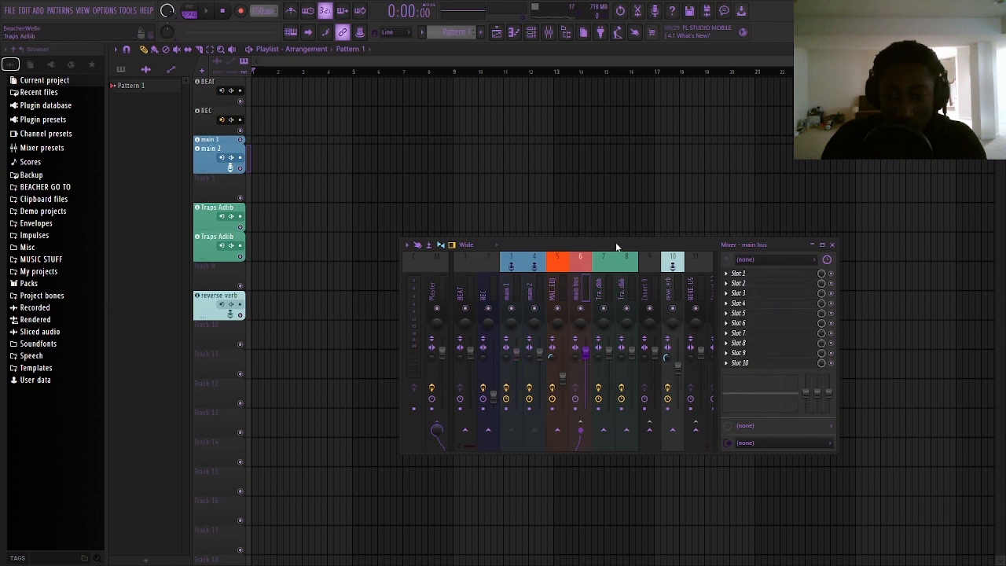
drag(617, 248, 493, 248)
- Inspect the Traps Adlib, Insert 9, reverse verb and REVERSE VERB BUS mixer channels, ending on the main 1 channel
click(477, 291)
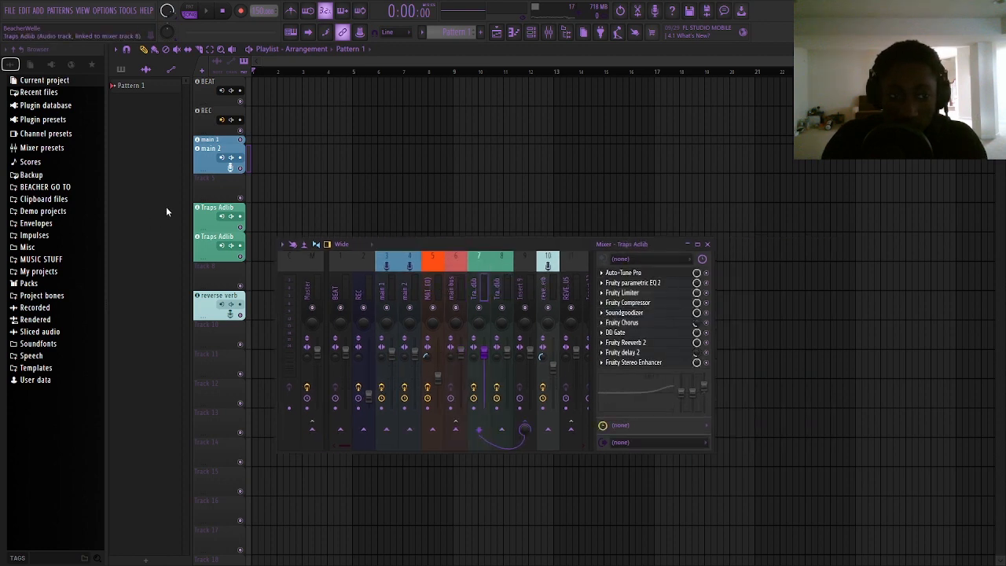
click(527, 283)
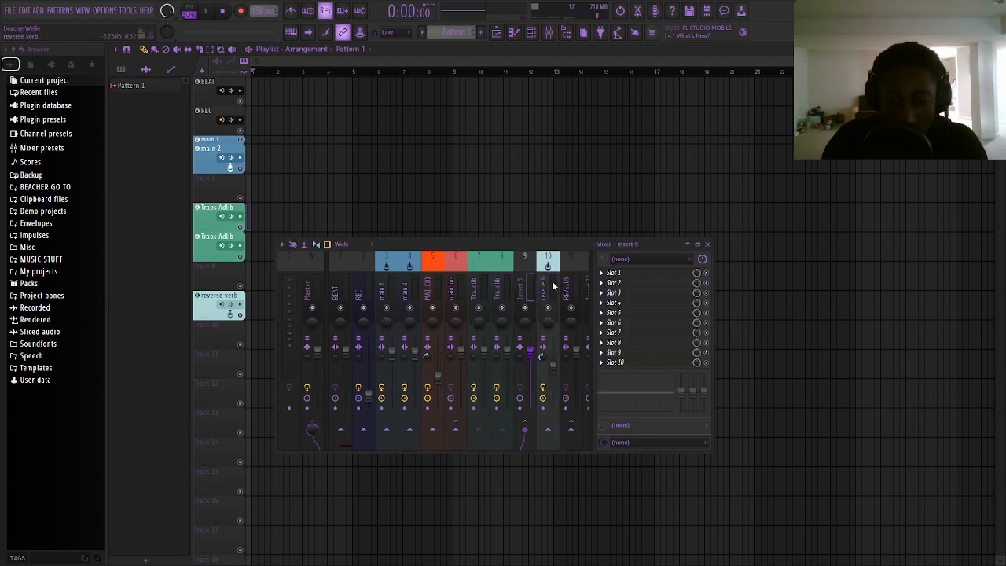
click(553, 286)
click(575, 291)
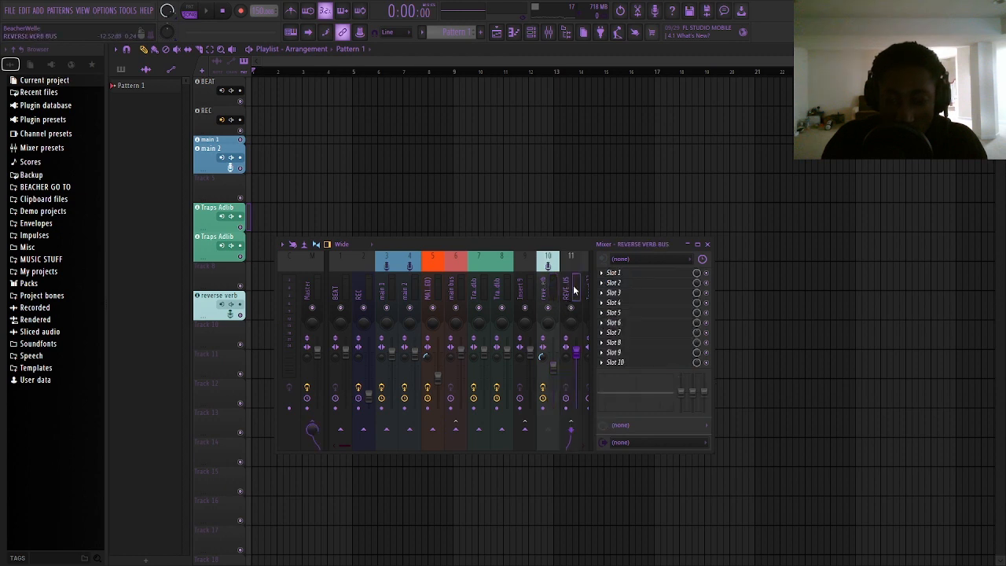
drag(553, 287, 392, 283)
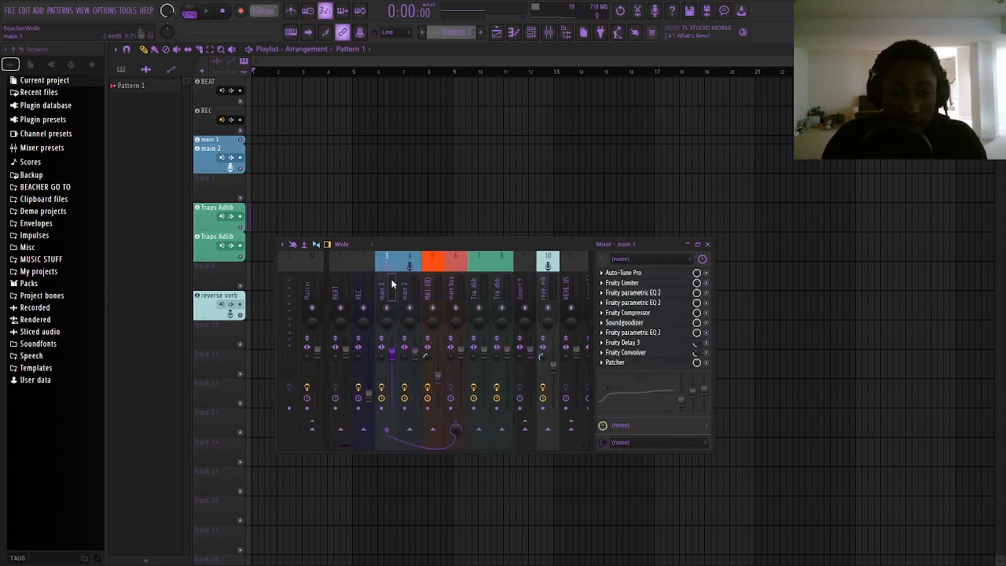
- Restore the main 1 playlist track to full height and select it to show its linked mixer channel
double_click(206, 158)
double_click(206, 157)
double_click(205, 150)
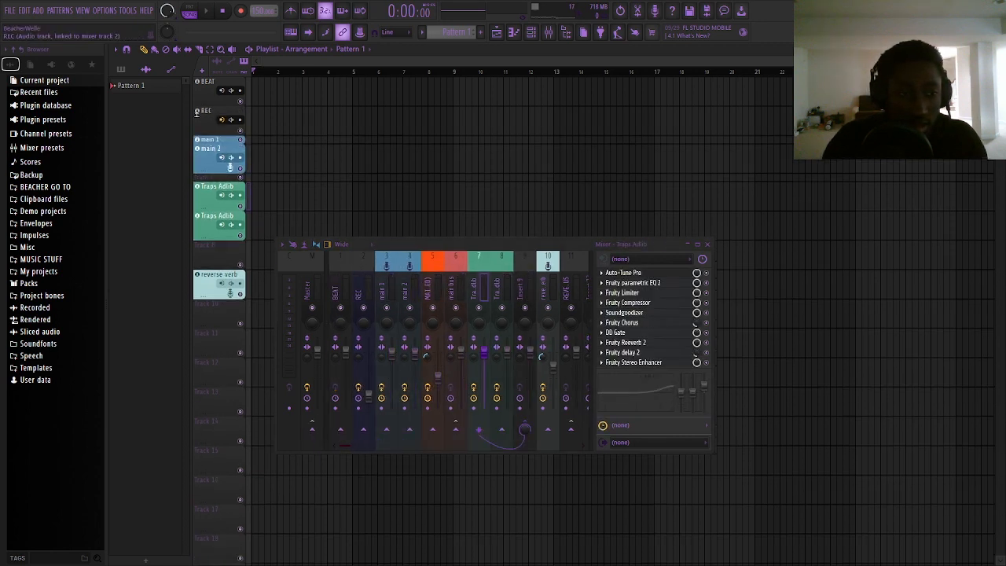
click(197, 147)
click(197, 147)
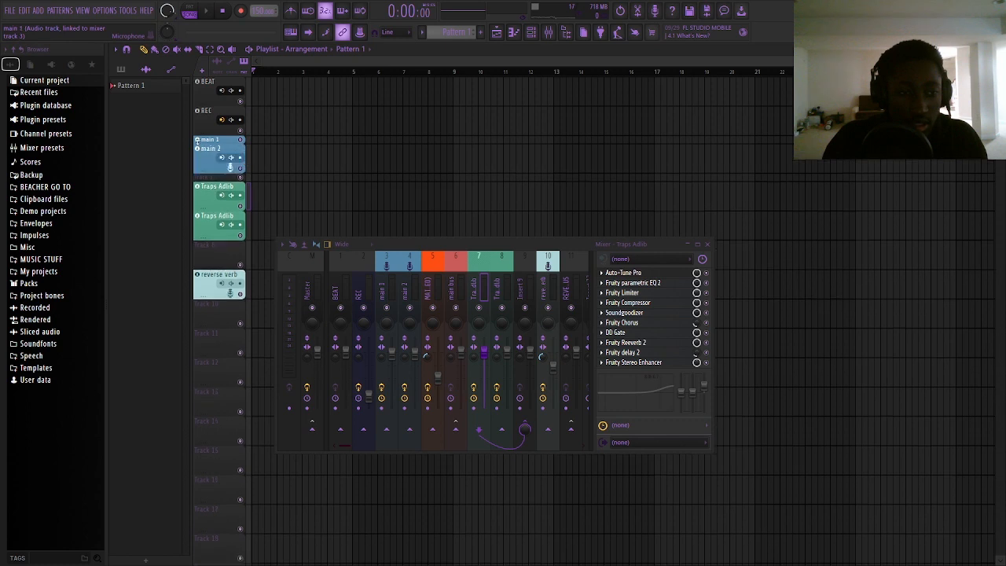
click(198, 139)
click(200, 156)
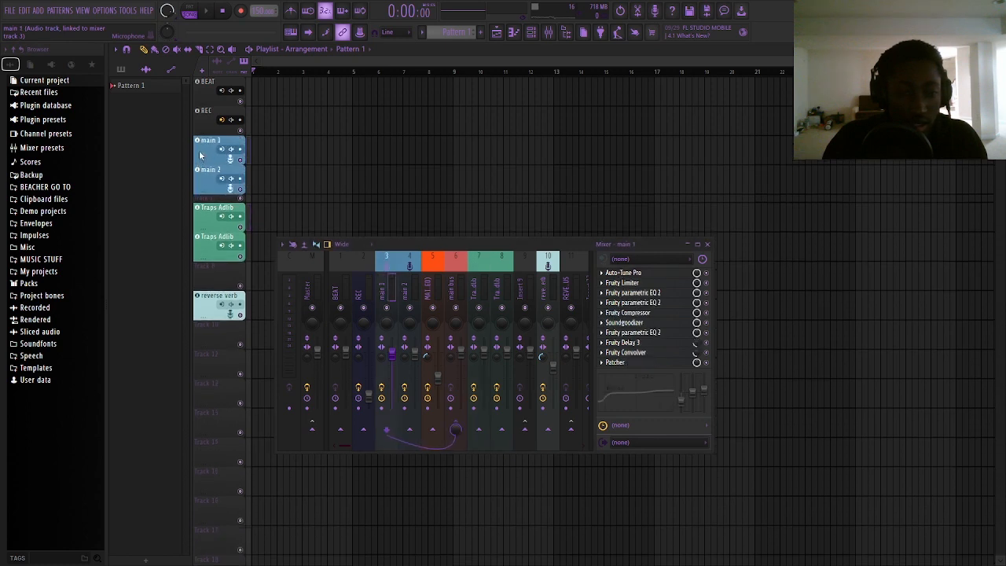
- Show the mixer channels linked to the reverse verb and BEAT playlist tracks, collapsing and restoring the BEAT track
click(206, 313)
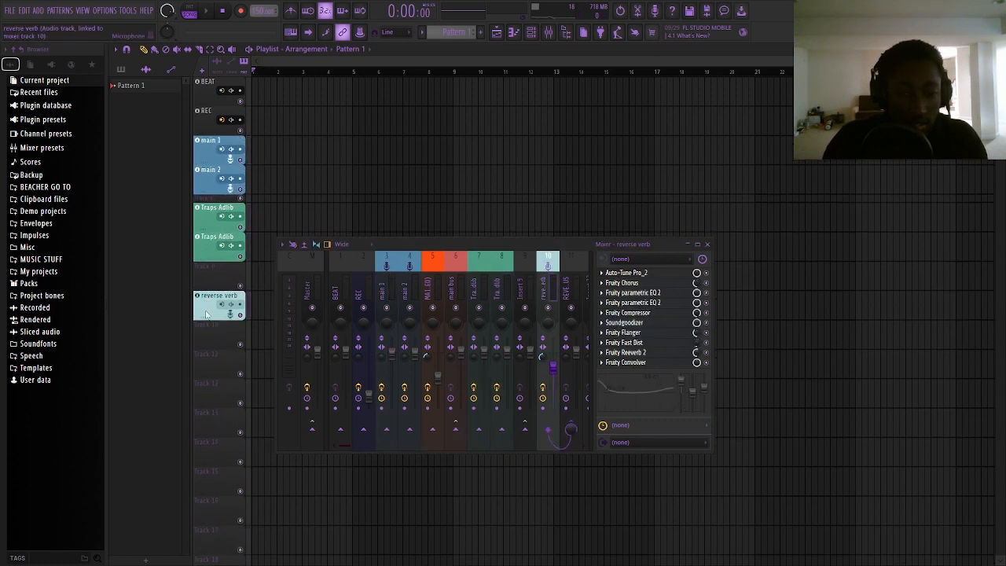
click(197, 81)
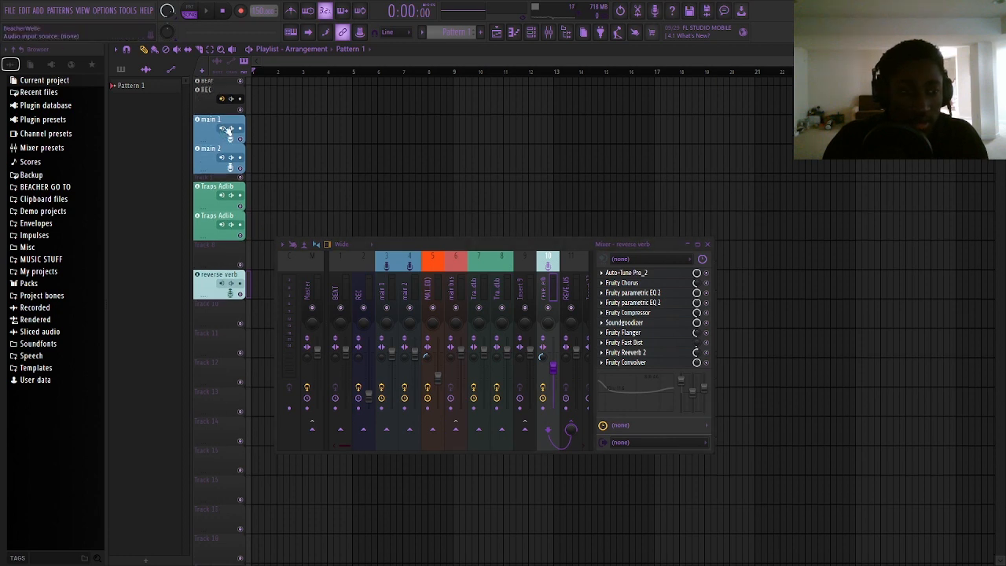
click(204, 84)
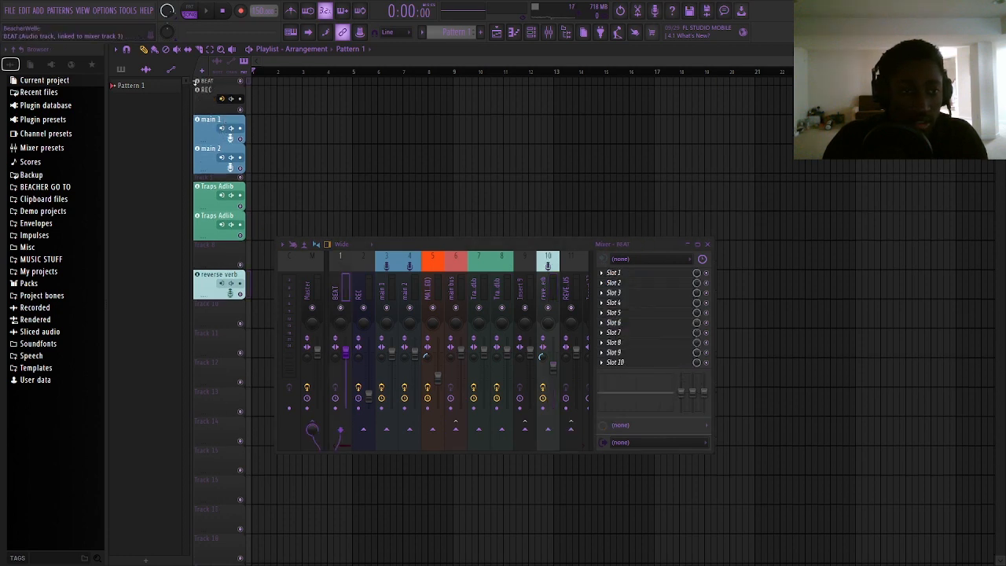
click(196, 81)
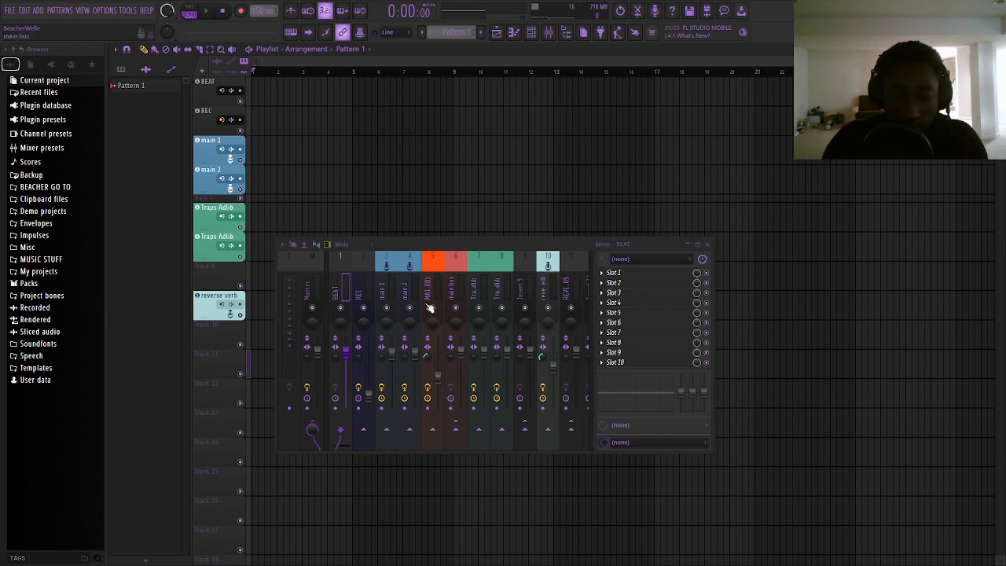
- Turn playlist Track 11 into an audio track linked to mixer Insert 13 and load the MAIN vocal preset on that insert
right_click(227, 365)
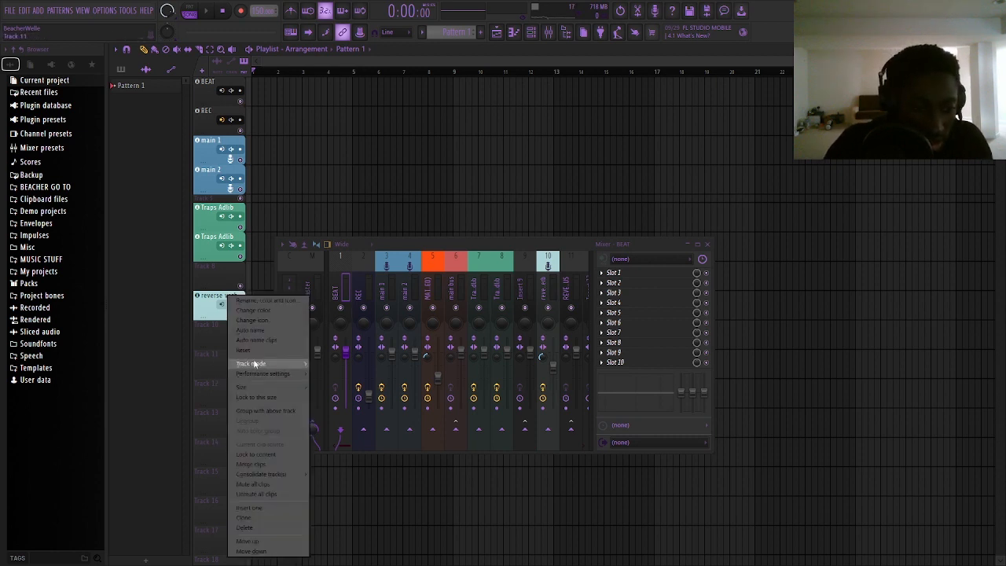
mouse_move(282, 367)
mouse_move(327, 375)
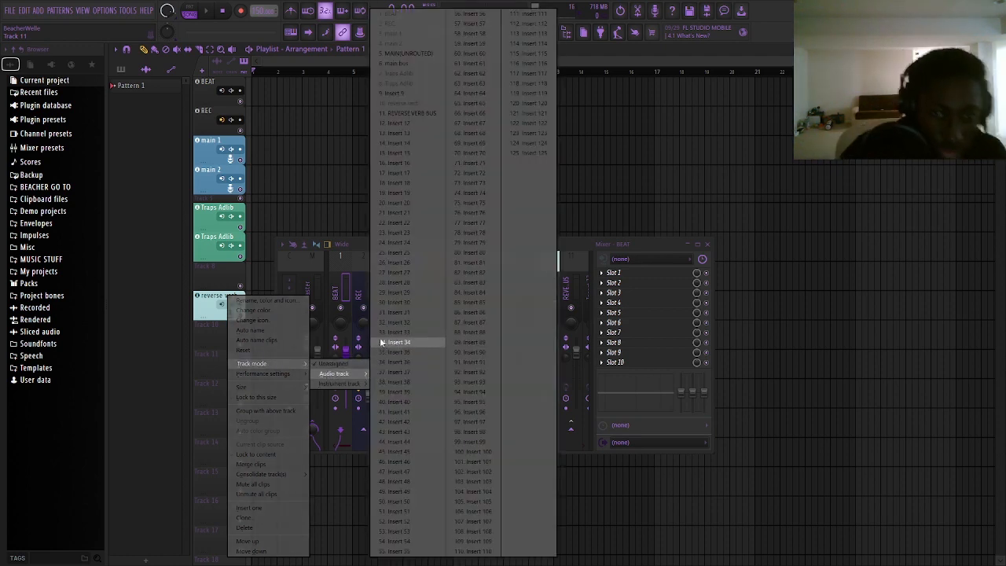
click(415, 132)
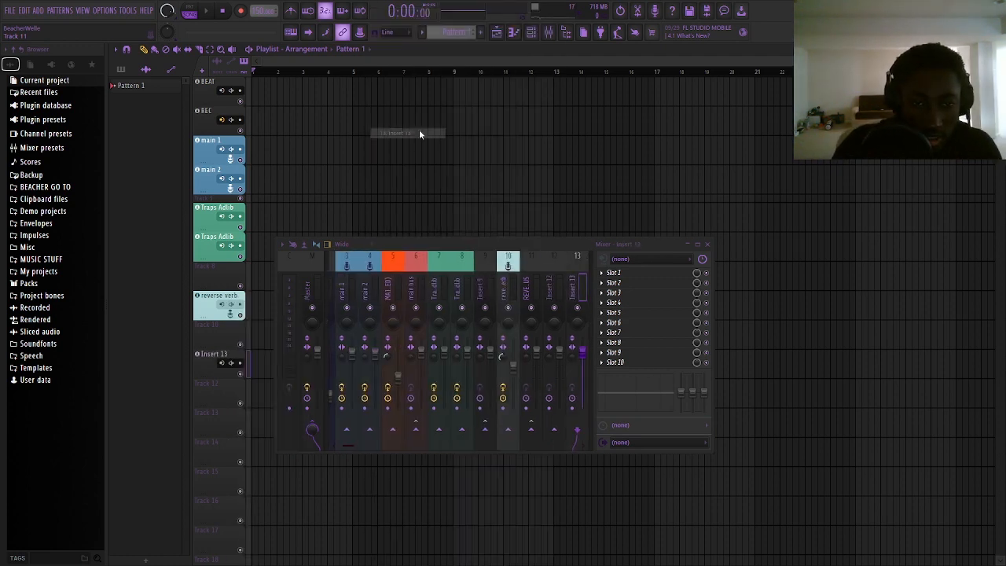
right_click(570, 288)
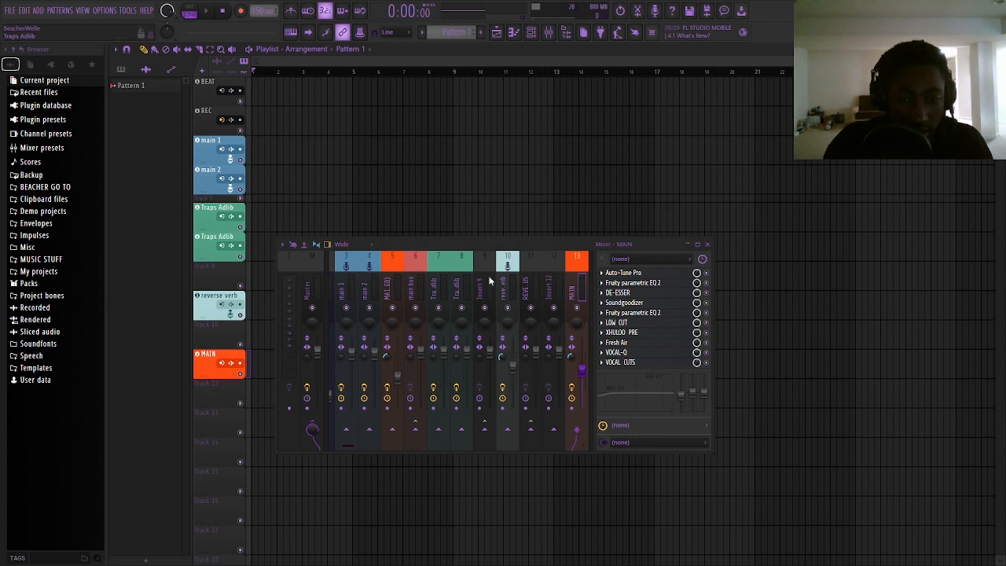
- Record a short vocal take into the playlist as an audio clip on the REC track
click(241, 10)
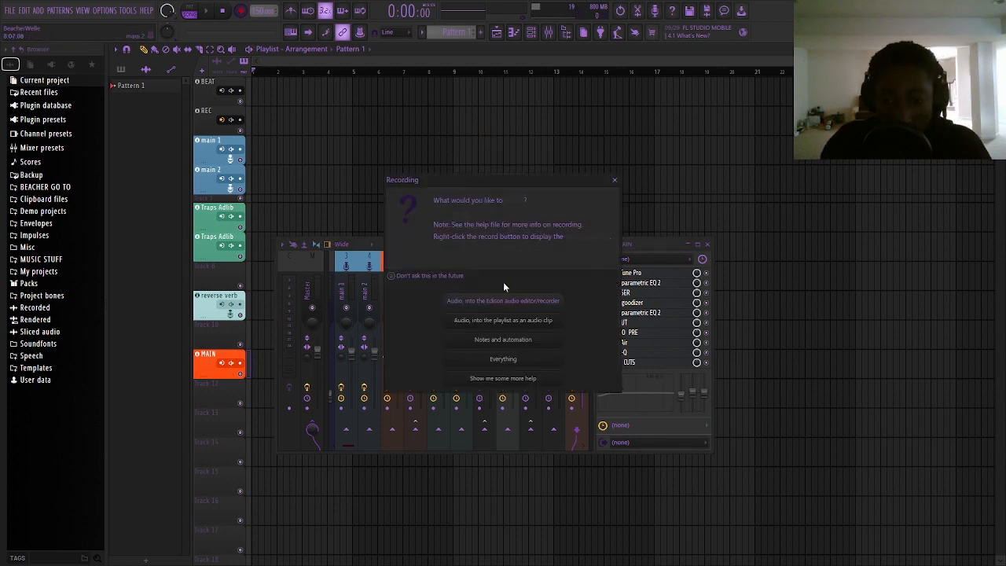
click(522, 323)
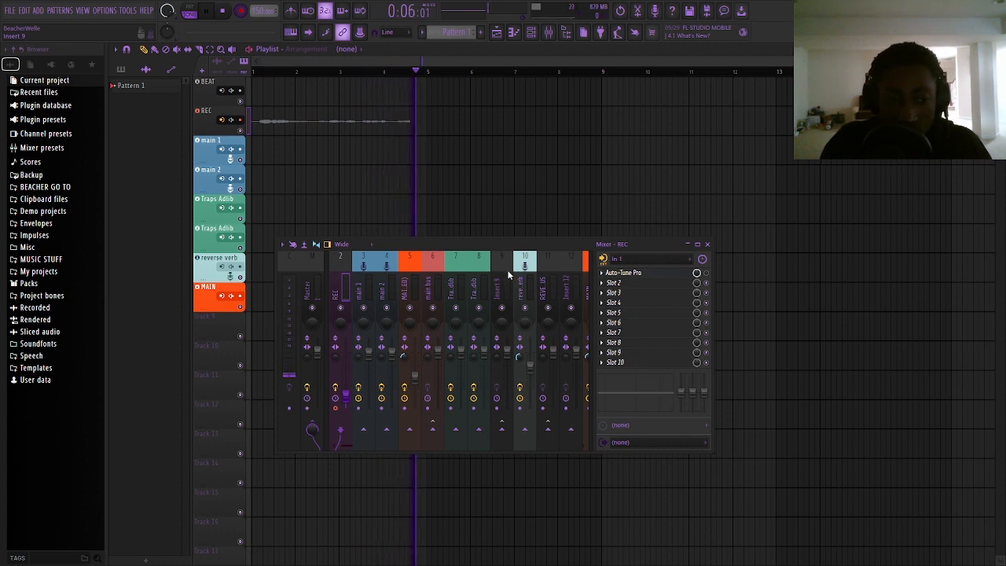
key(space)
- Normalize the recorded REC clip in its channel settings, moving the mixer out of the way
double_click(340, 134)
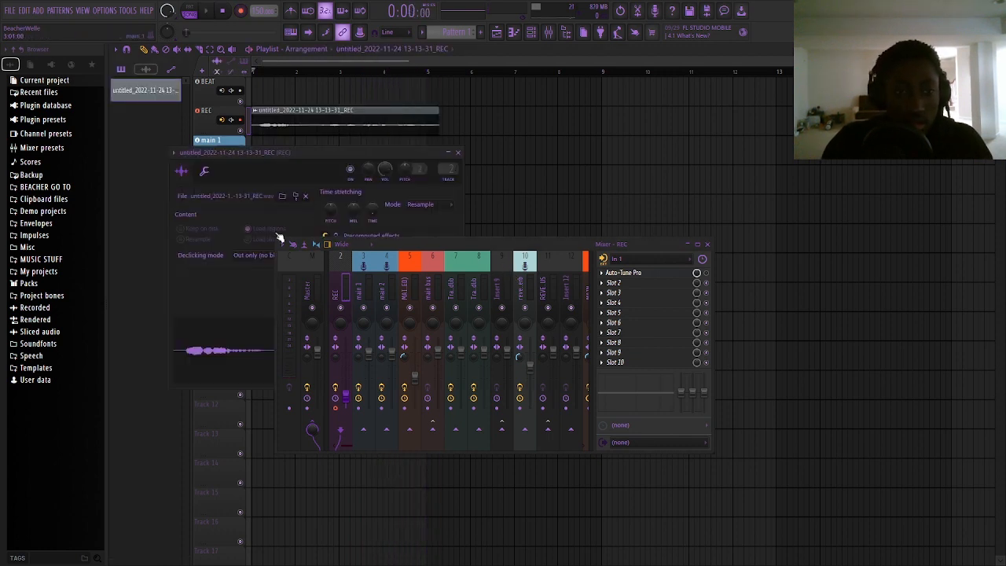
drag(432, 245, 785, 223)
click(354, 261)
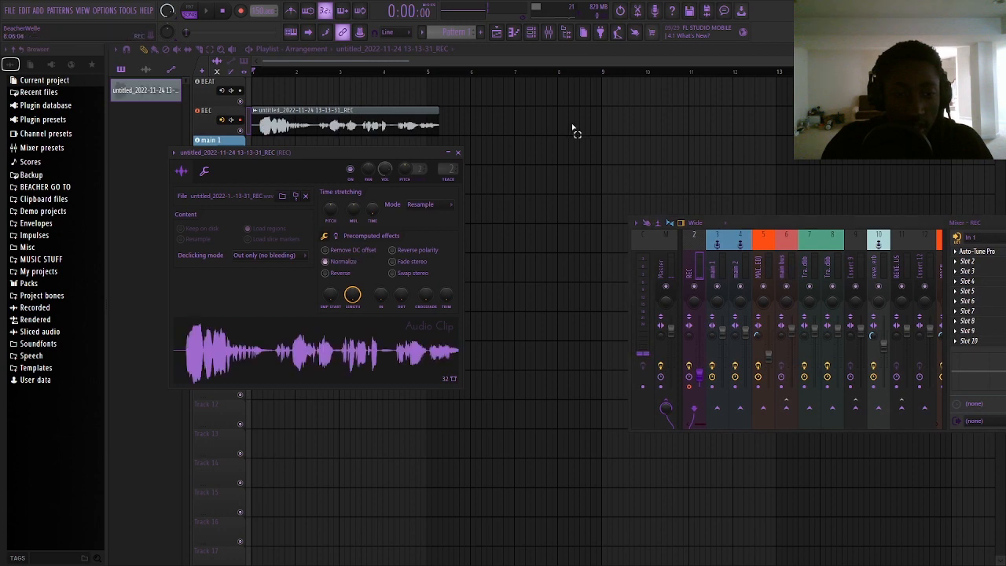
- Select the normalized clip on the REC track and play it back without the MAIN effects
drag(575, 129, 354, 124)
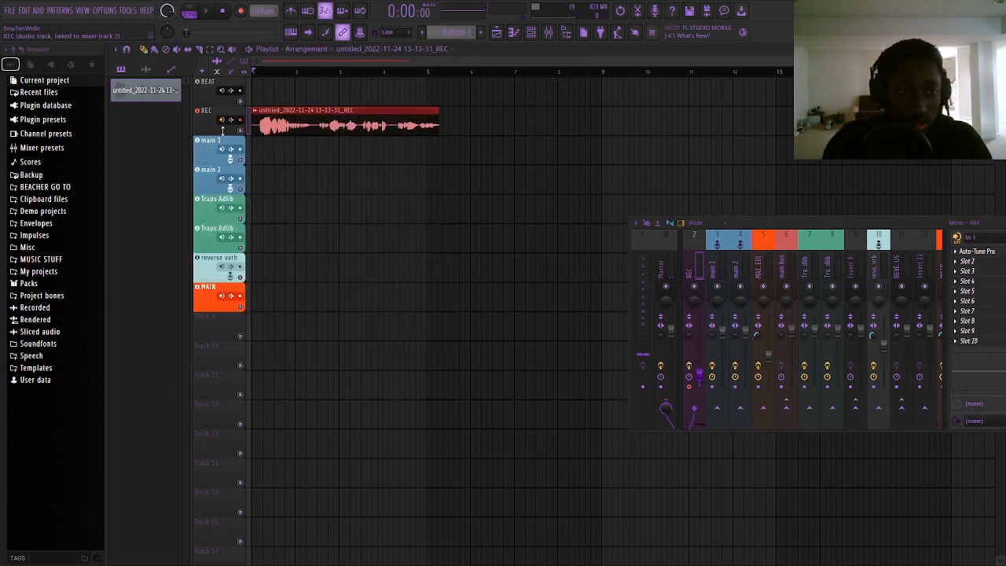
key(space)
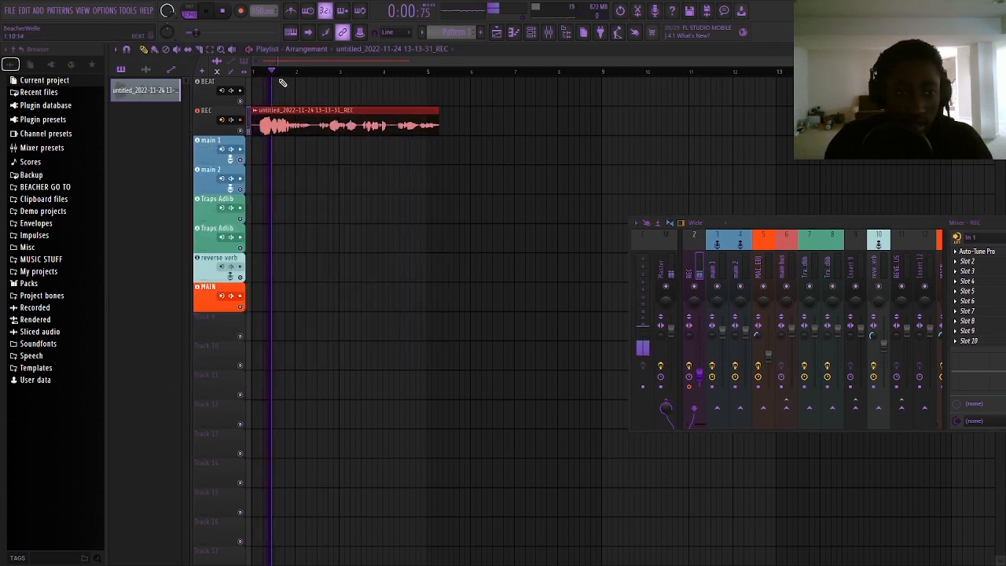
scroll(333, 97, up, 2)
scroll(323, 96, down, 3)
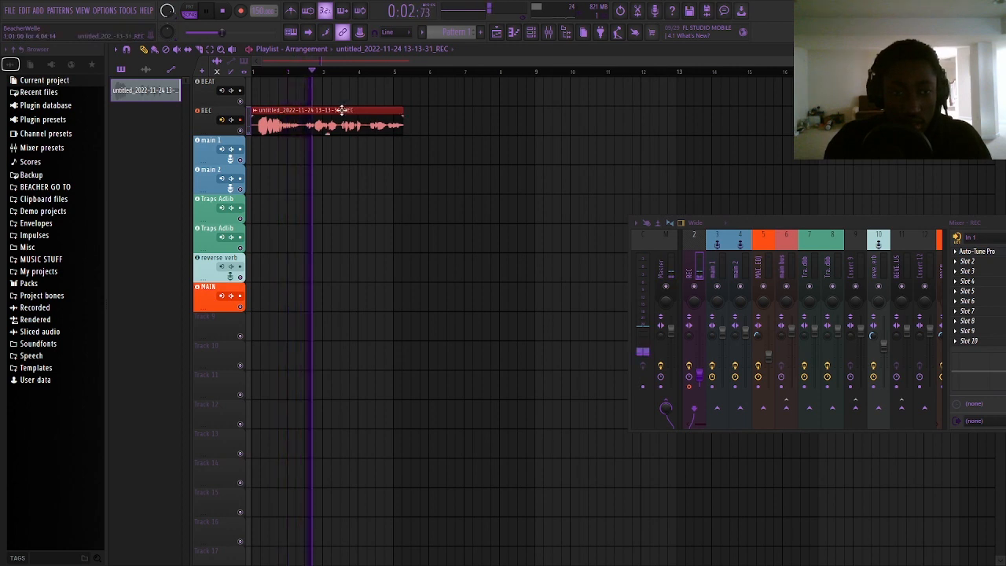
key(space)
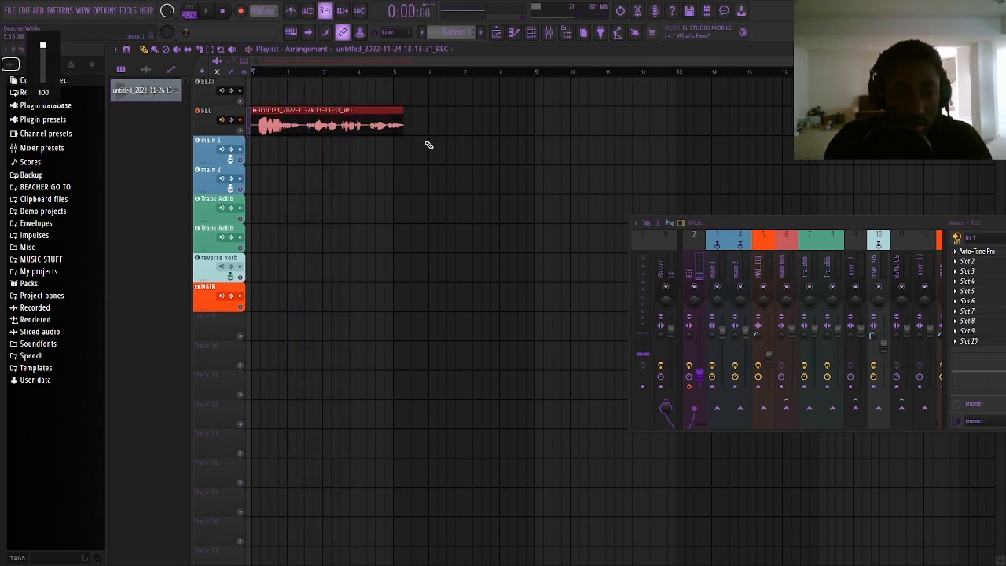
- Move the selected vocal clip from the REC track down to the MAIN track
key(shift+Down)
key(shift+Down)
key(shift+Down)
key(shift+Down)
key(shift+Down)
key(shift+Down)
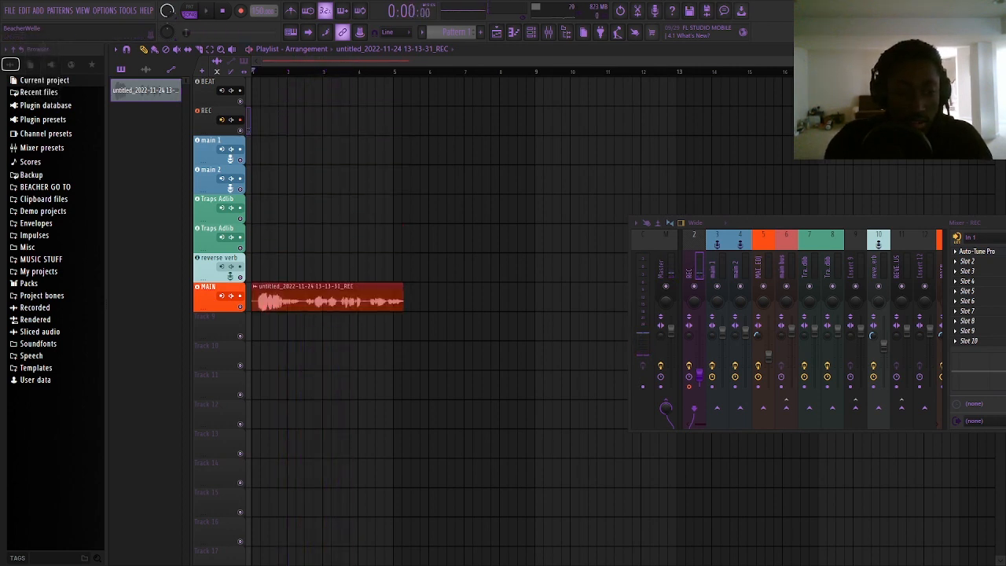
- Bring the MAIN mixer channel into view and play the vocal clip through its effect chain
drag(853, 220, 627, 218)
drag(686, 252, 650, 254)
key(space)
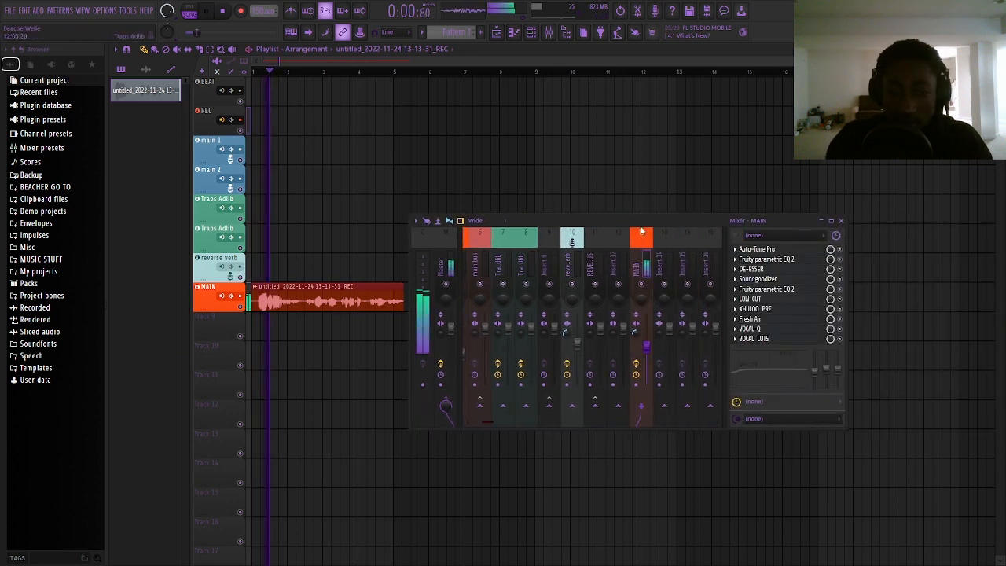
key(space)
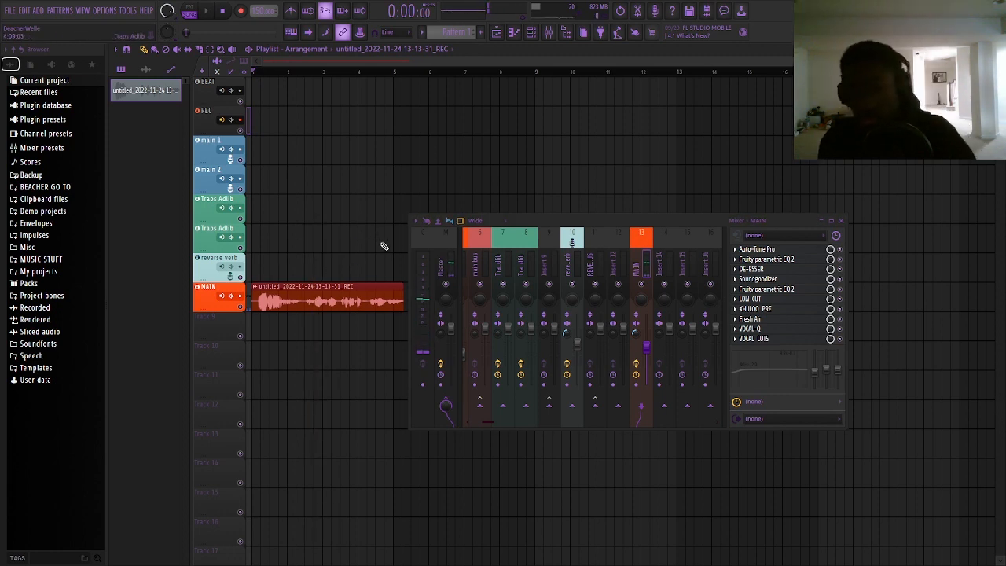
- Remove the test recording from the MAIN track and select the REVERSE VERB BUS mixer channel
key(ctrl+z)
click(607, 264)
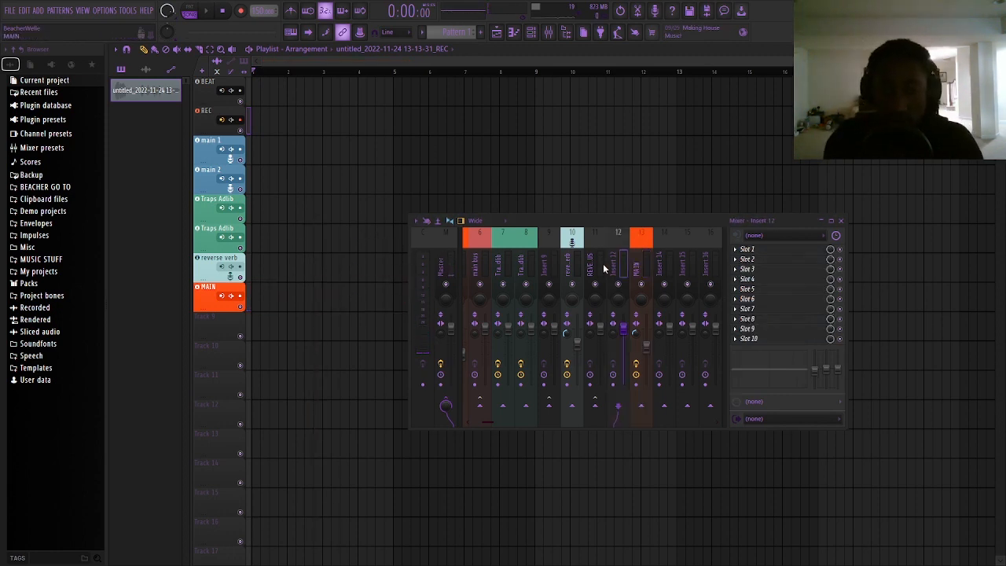
mouse_move(608, 272)
mouse_down()
mouse_move(499, 269)
mouse_move(601, 258)
mouse_up()
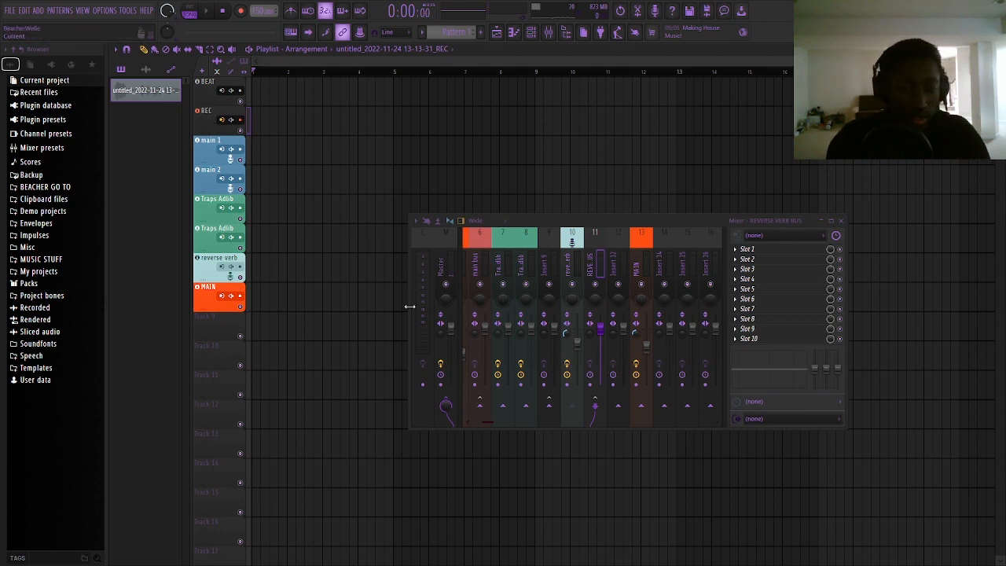
- Switch to File Explorer and show the contents of the template folder inside FL Studio's Projects\Templates directory
key(alt+Tab)
drag(437, 244, 544, 133)
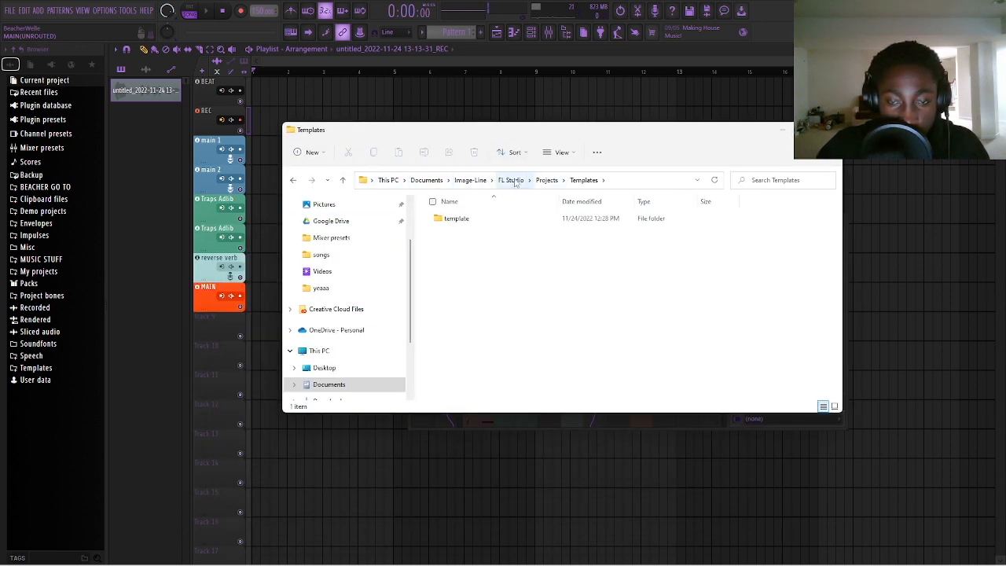
double_click(493, 220)
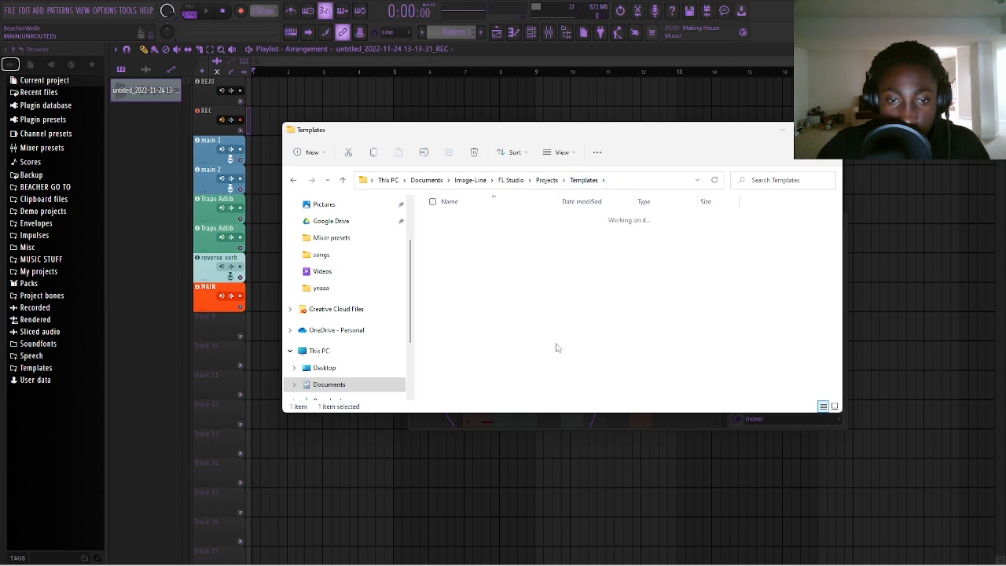
click(583, 180)
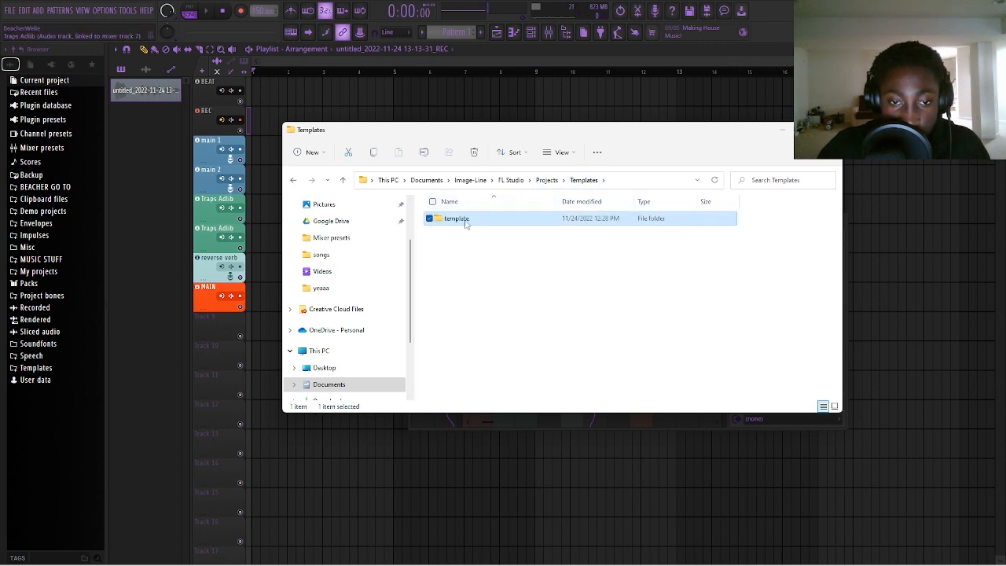
double_click(463, 220)
click(583, 180)
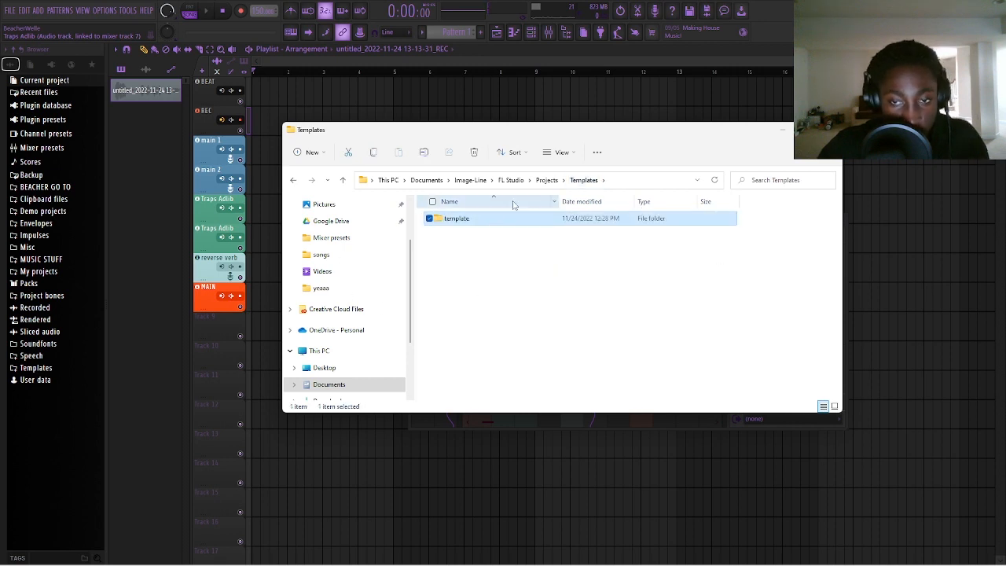
click(587, 181)
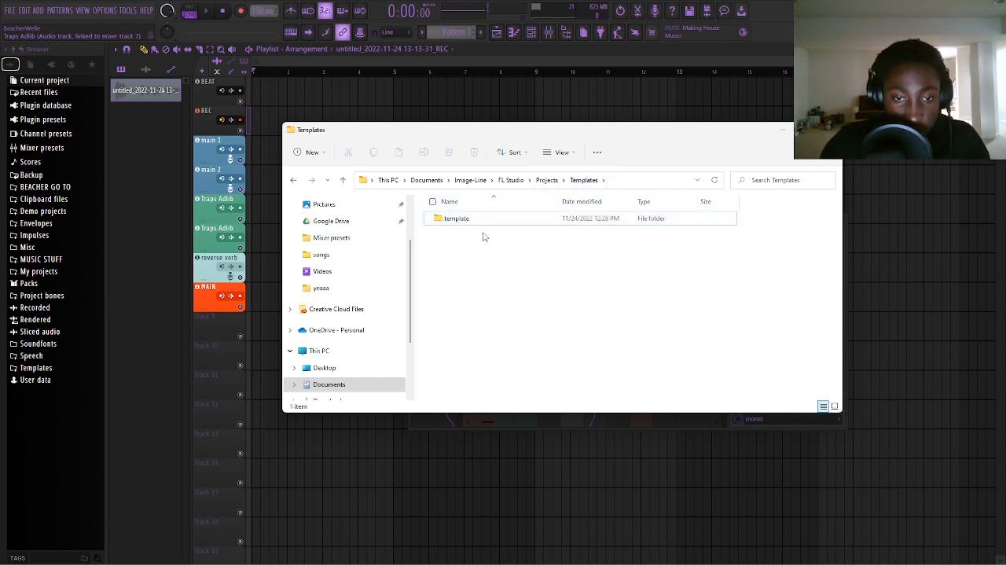
double_click(538, 228)
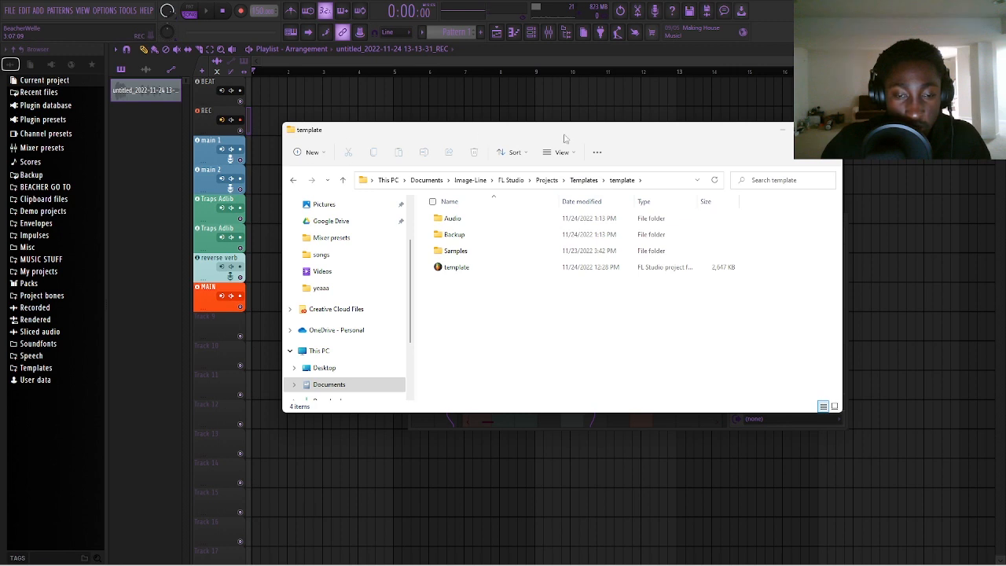
click(830, 129)
- Show the saved template among the choices for starting a new project from a template
click(8, 11)
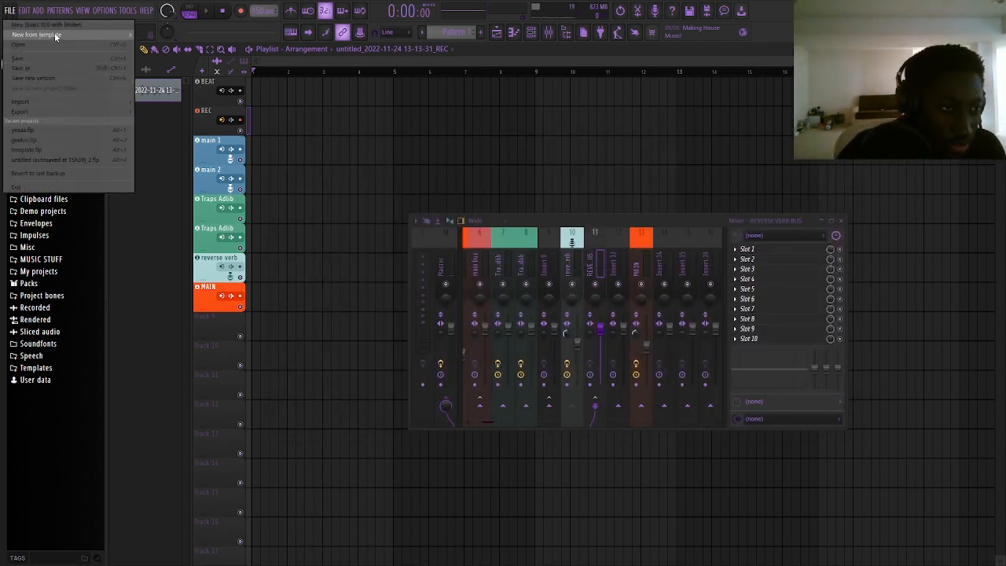
mouse_move(54, 33)
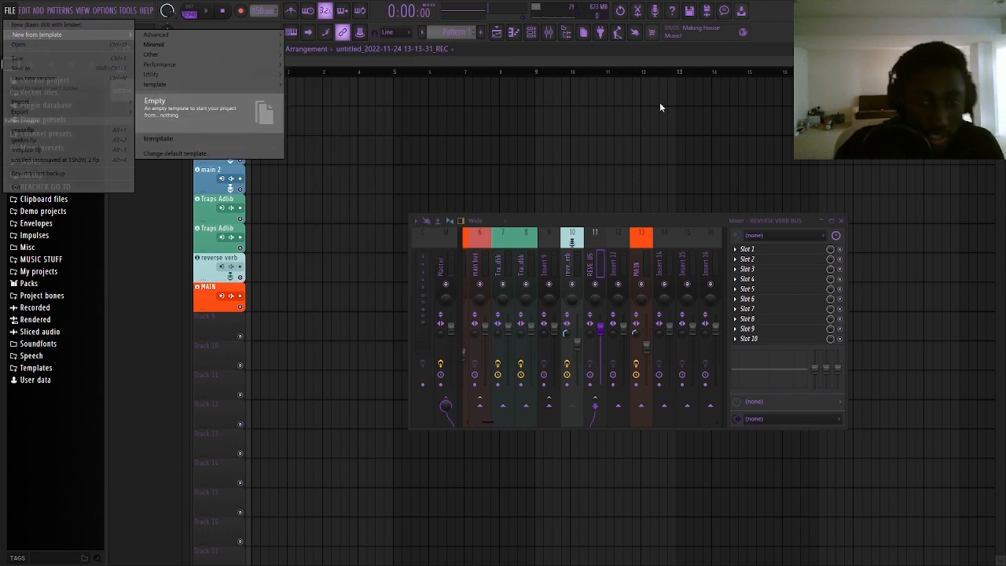
click(478, 124)
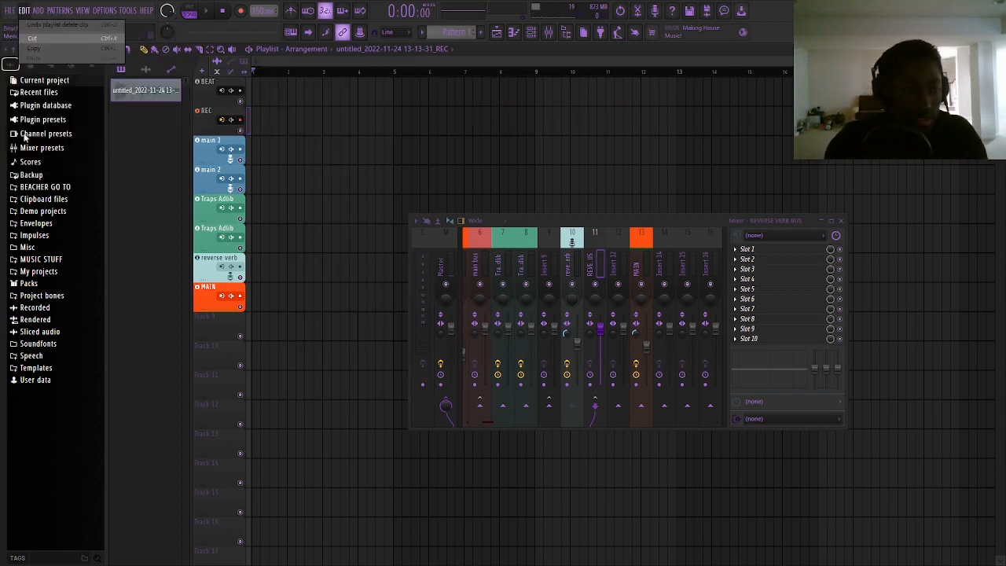
- Open the recent project yeaaa.flp and show the mixer channels of the reverse verb and IAYZE ADLIB tracks
click(10, 11)
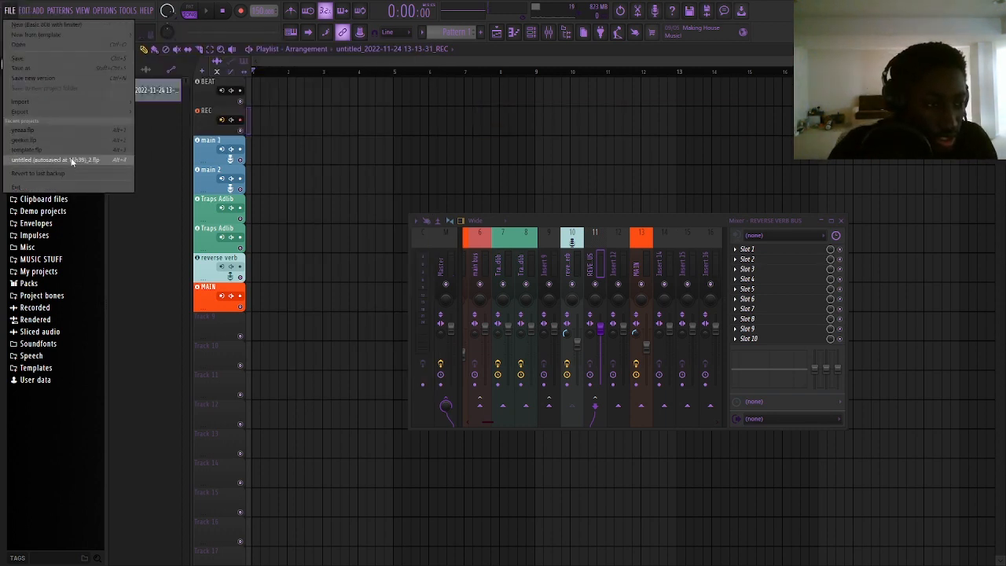
click(71, 131)
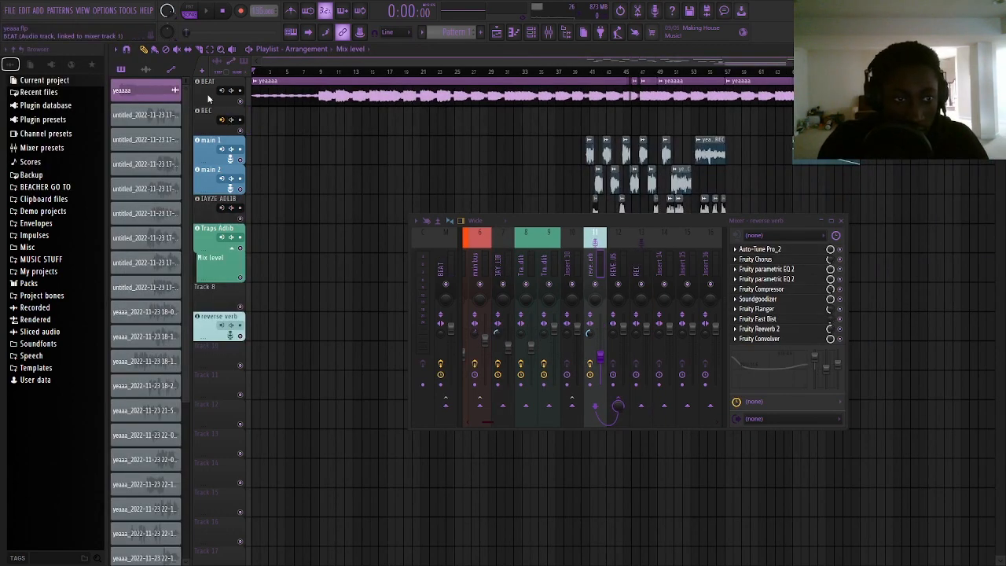
click(206, 334)
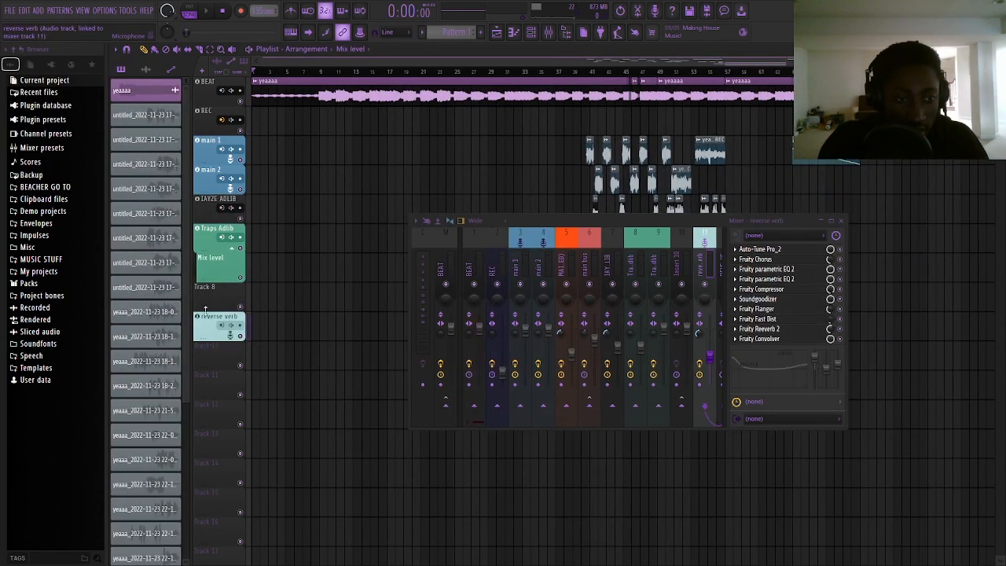
click(204, 219)
click(204, 199)
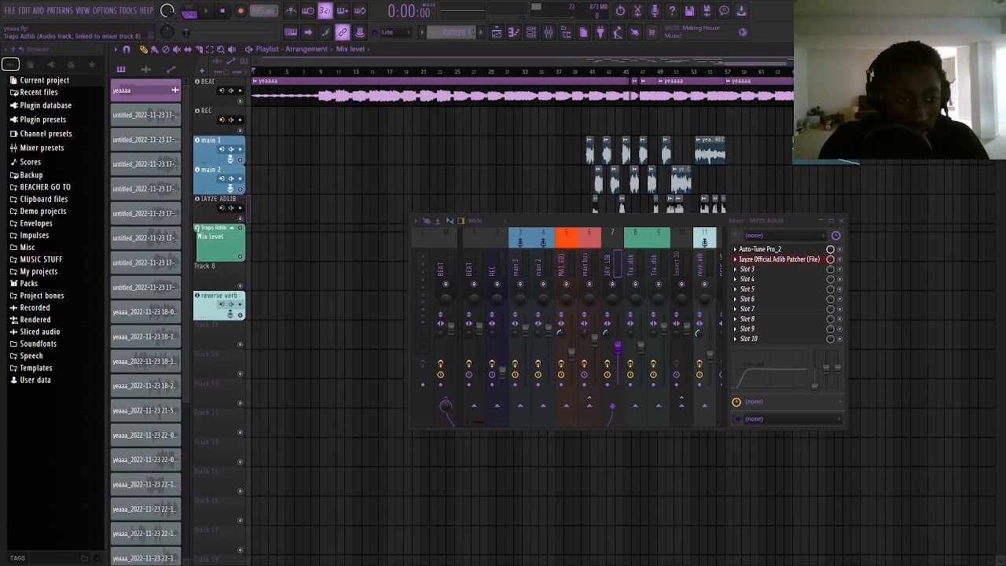
click(198, 228)
click(197, 199)
click(197, 207)
click(198, 206)
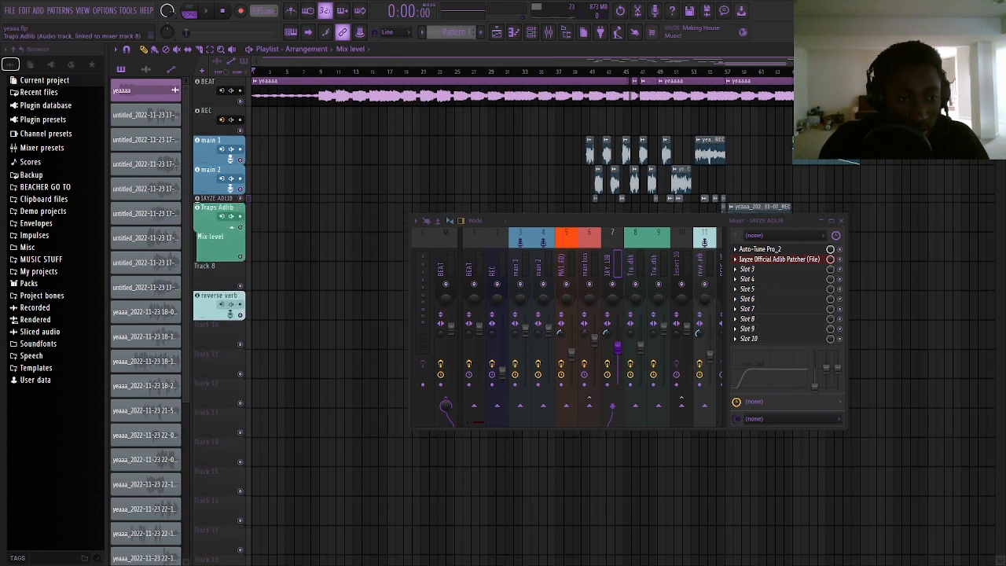
click(198, 200)
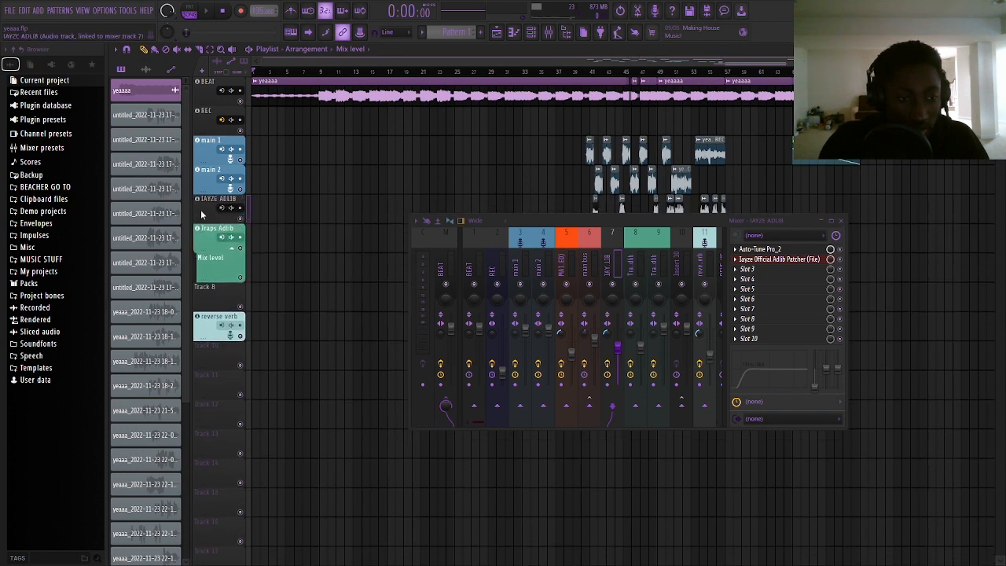
- Hide the mixer and check the audio settings of the long vocal clip on the Traps Adlib track
click(843, 221)
scroll(810, 201, up, 3)
scroll(786, 192, down, 3)
double_click(741, 226)
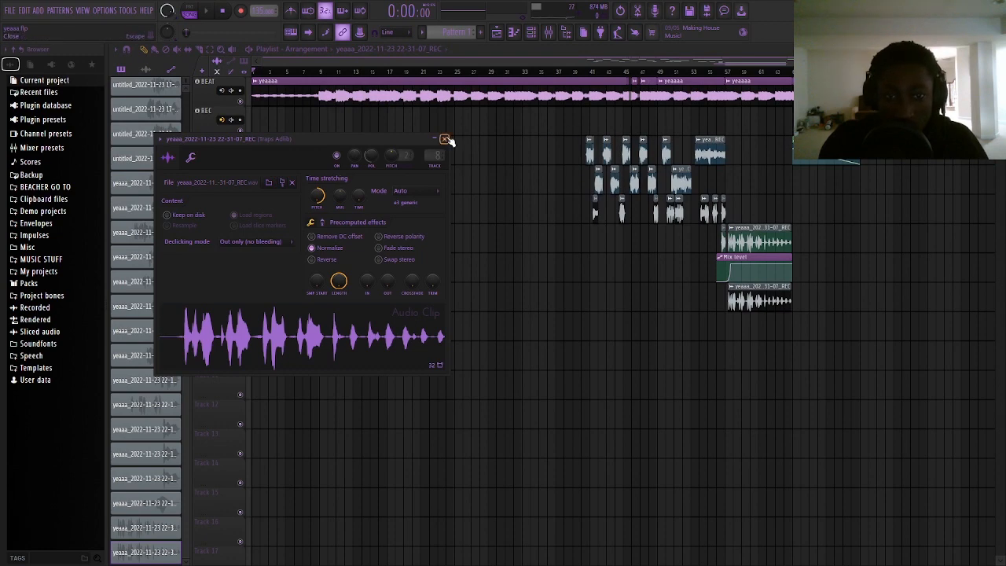
click(446, 139)
- Frame the vocal, adlib and automation clips around bars 41 to 65 in the playlist
scroll(433, 118, up, 3)
scroll(532, 265, down, 3)
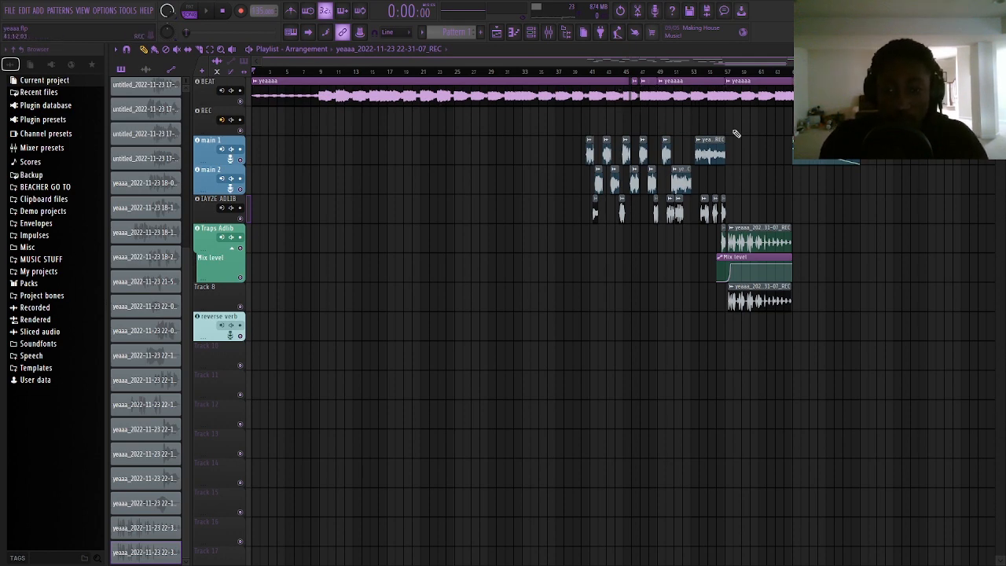
scroll(875, 120, up, 4)
scroll(865, 120, down, 3)
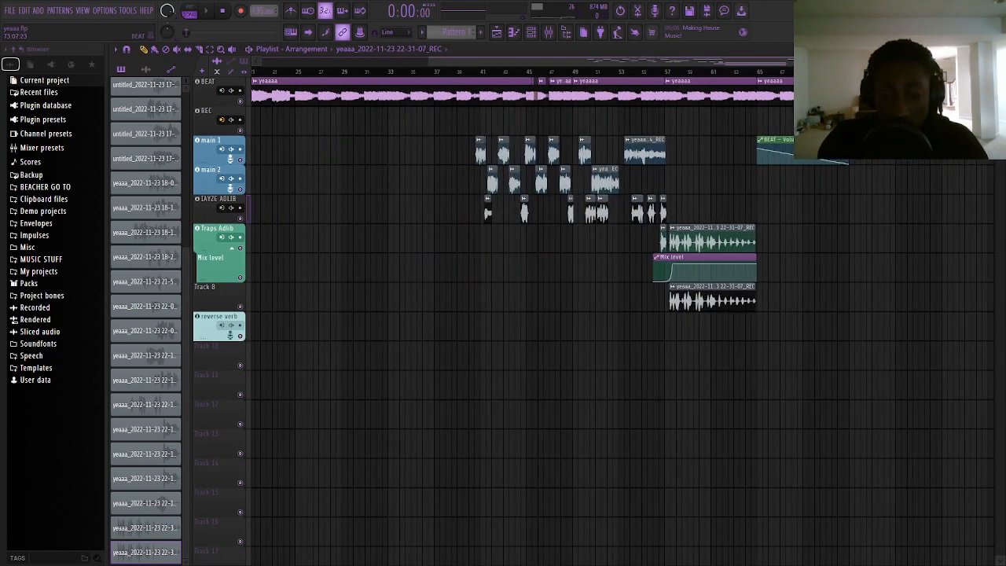